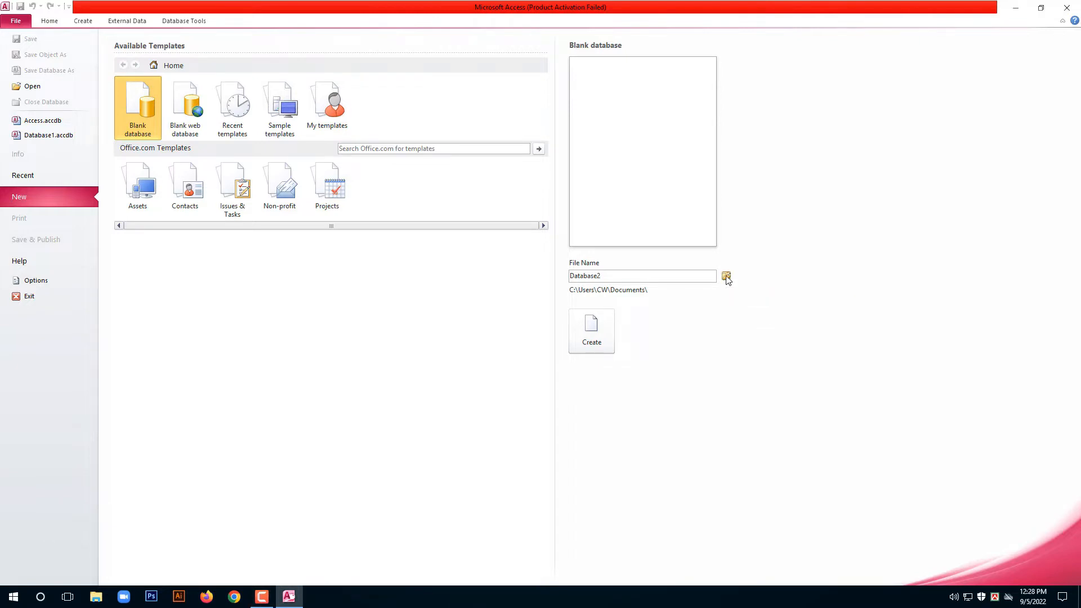
Name the new blank database 'abc data enty' in the Documents folder.
left_click(726, 277)
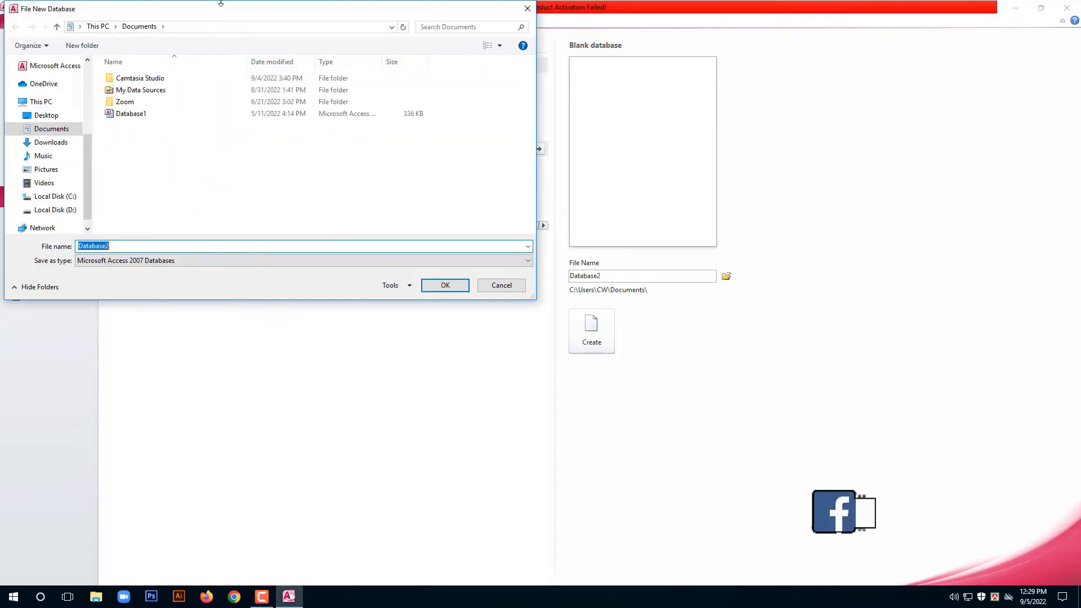
left_click_drag(245, 16, 457, 102)
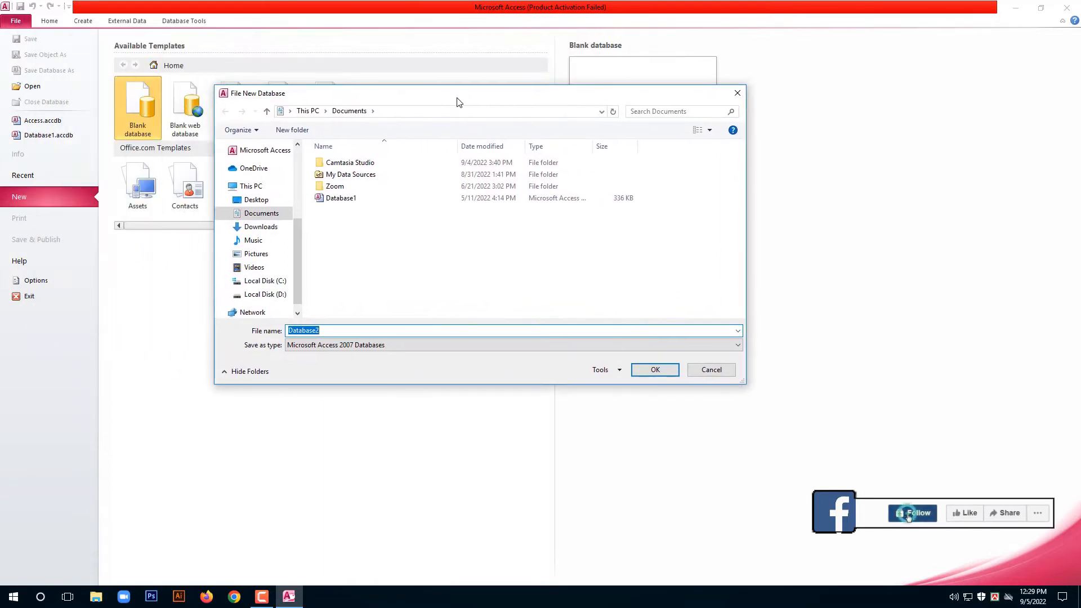
key("BackSpace")
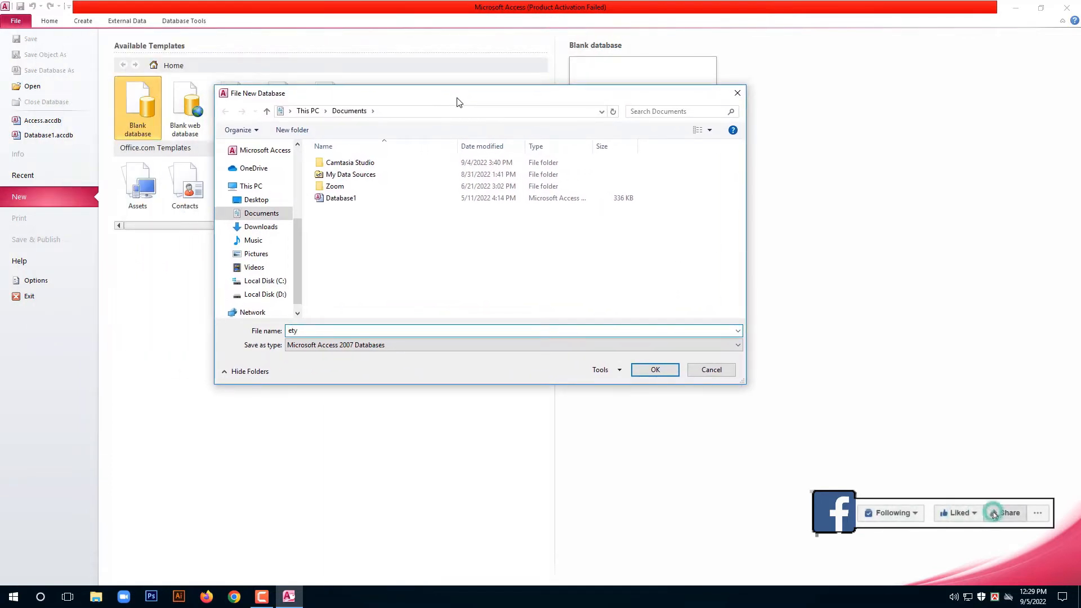
type("ety")
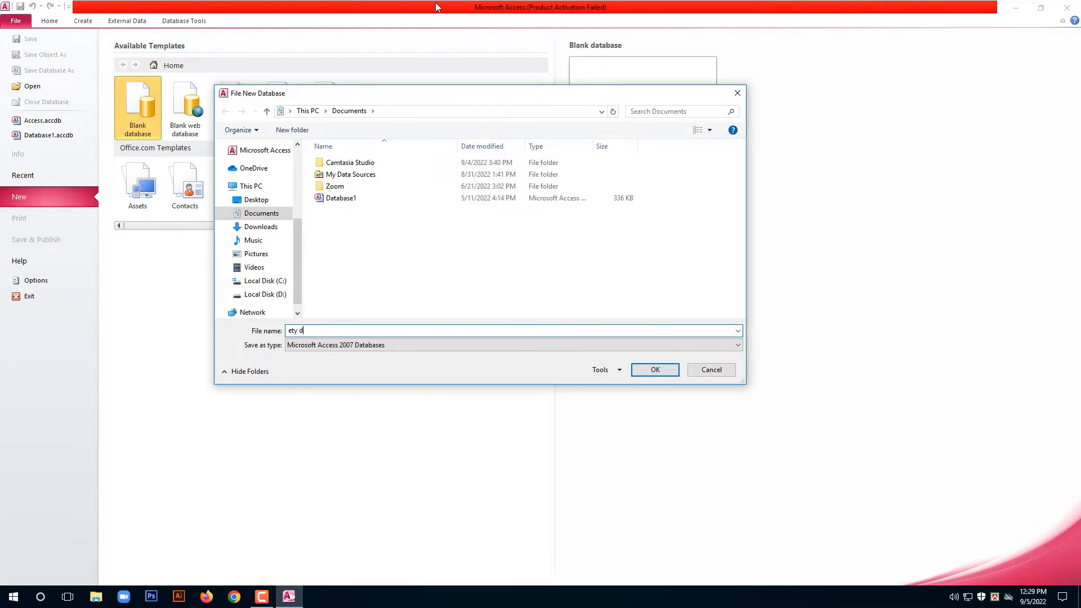
type(" dat")
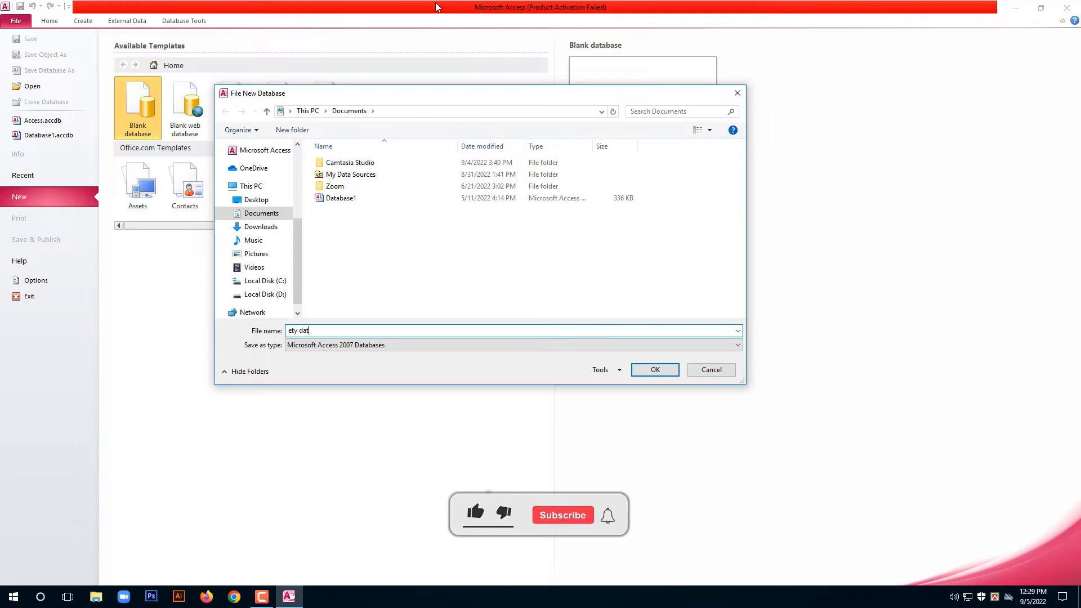
type("abas")
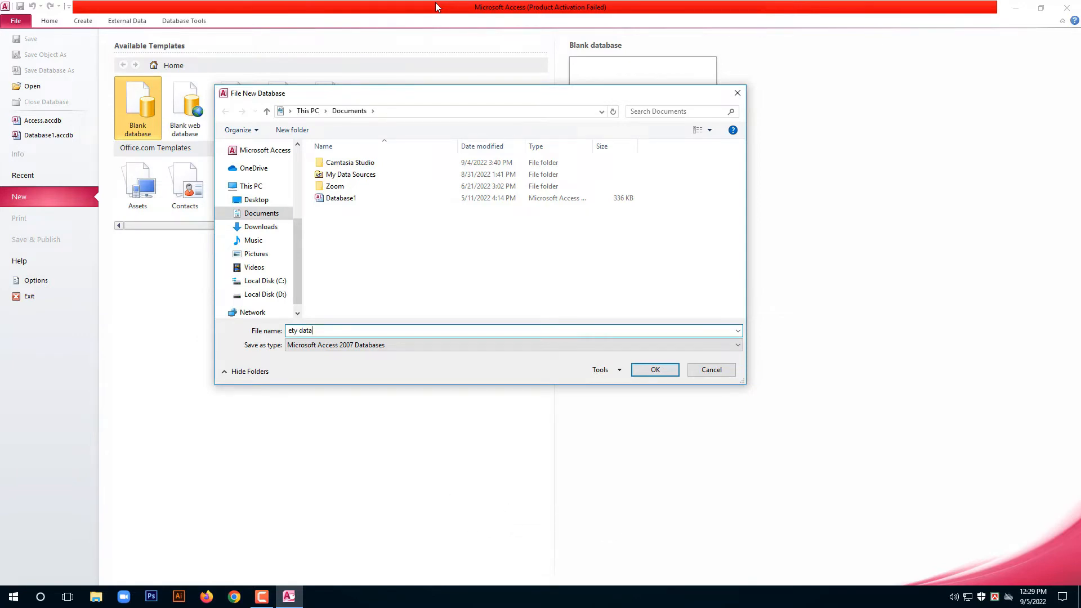
type("e")
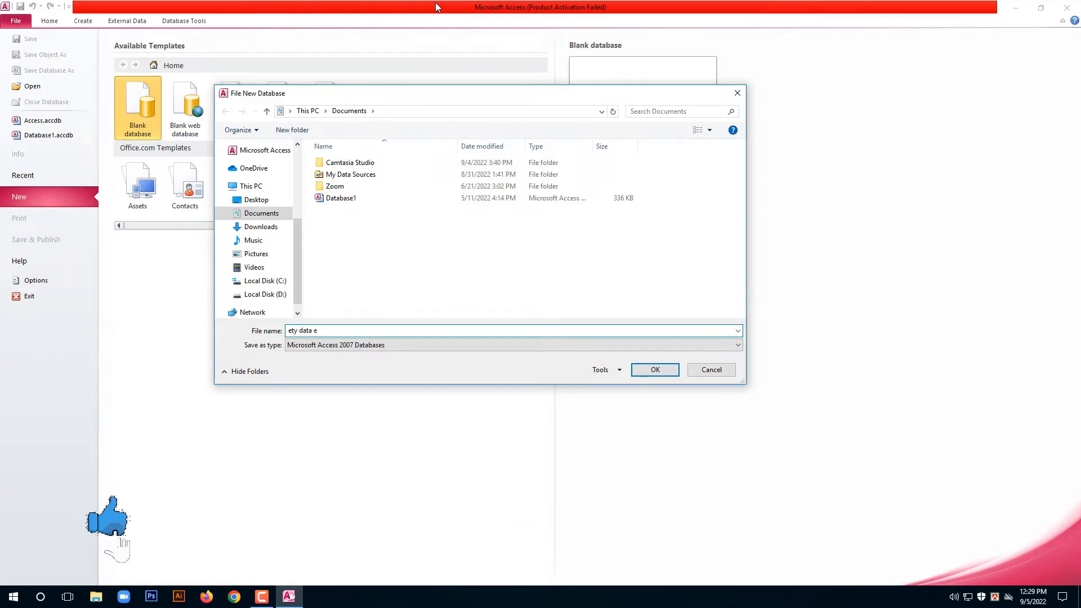
type("nty")
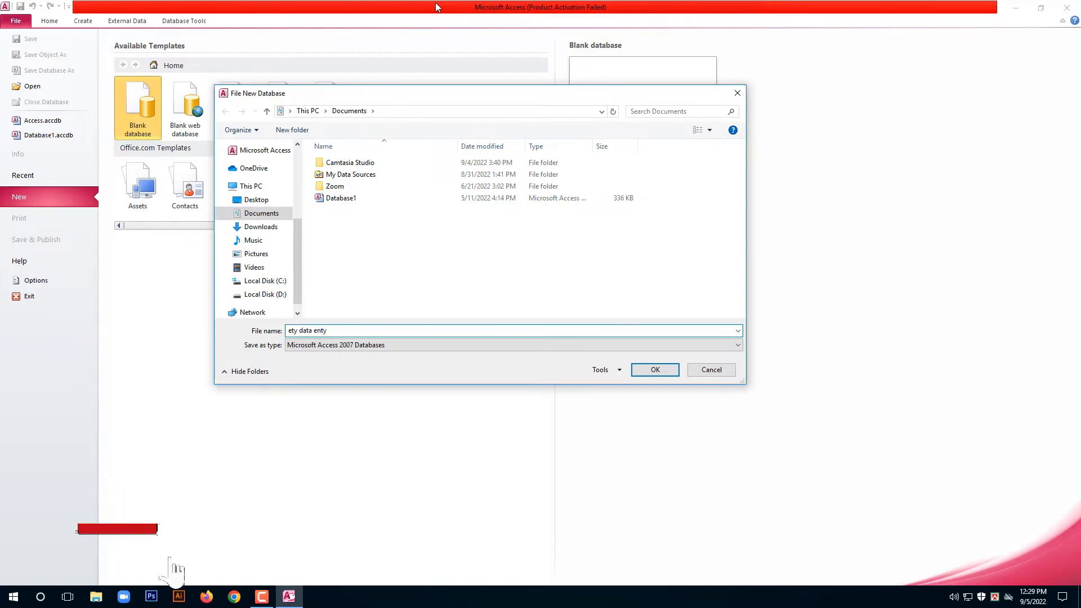
key("Left")
key("Left")
key("Left")
key("Left")
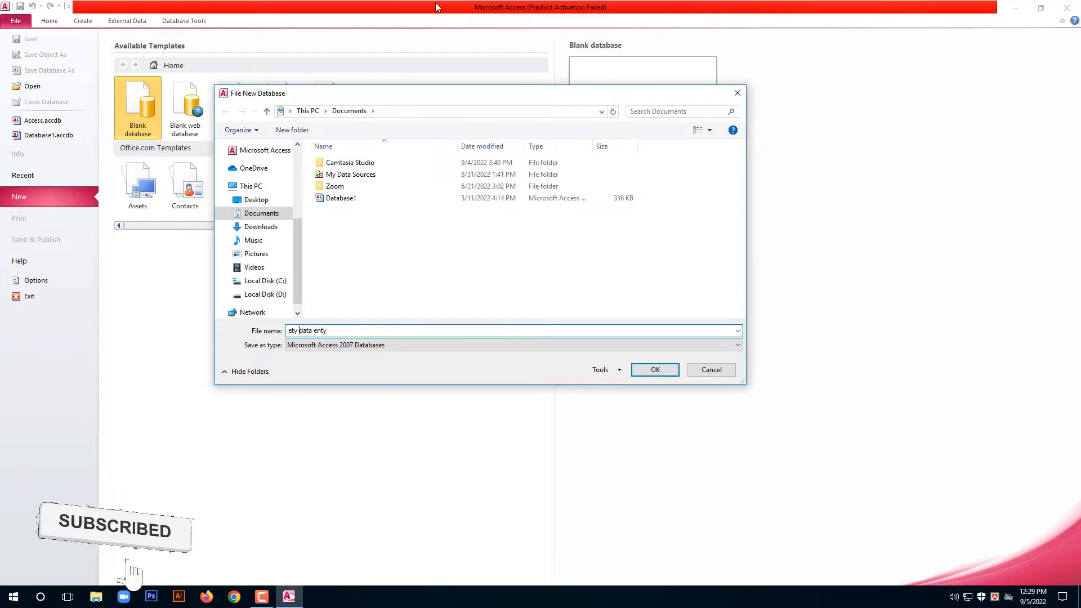
key("Home")
key("Delete")
key("Delete")
key("Delete")
type("a")
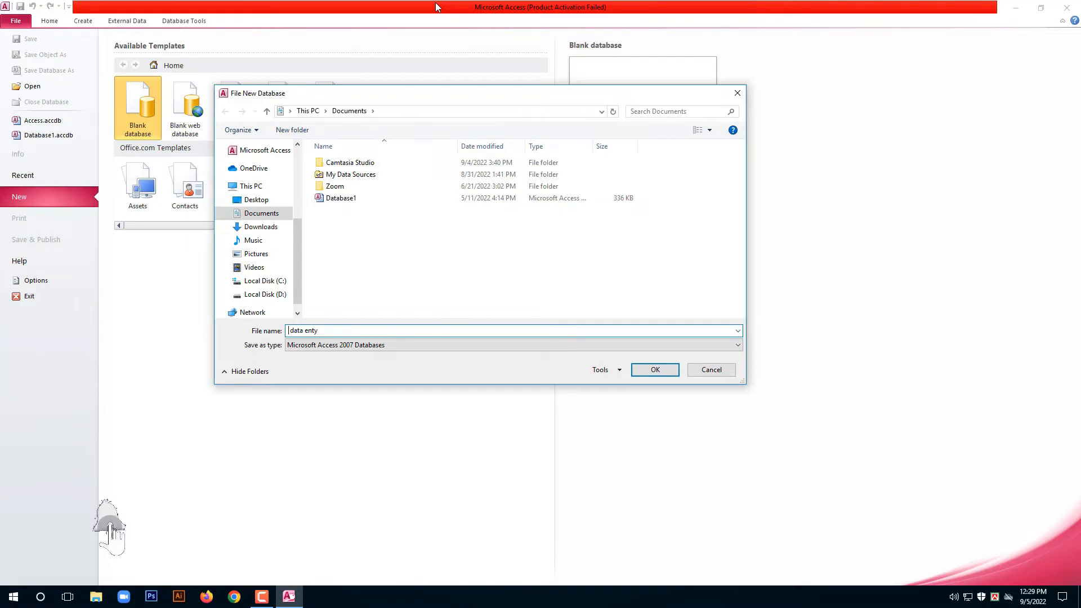
type("bc")
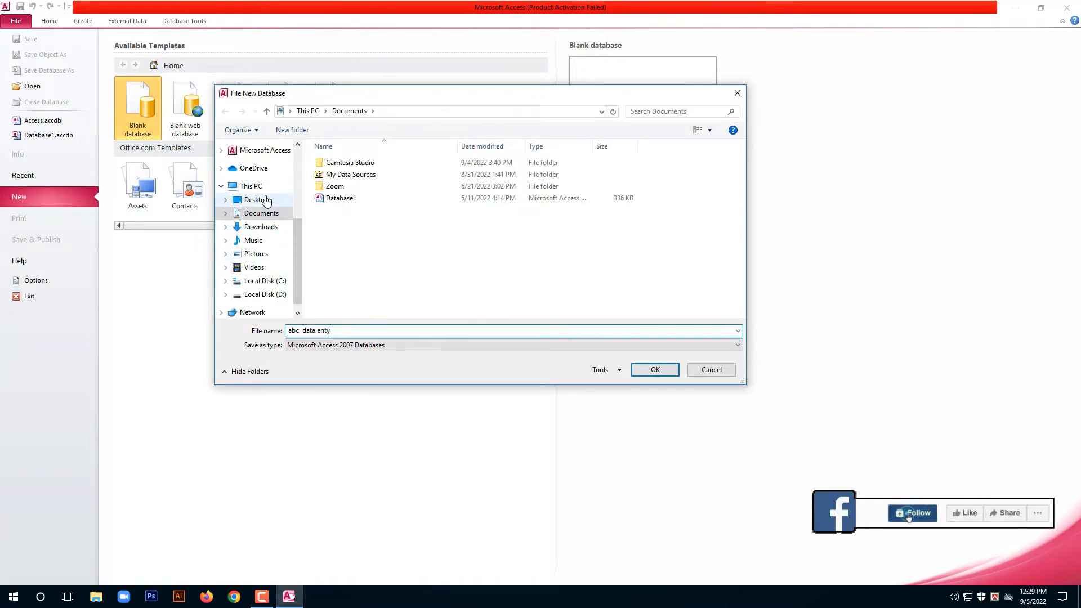
left_click(656, 370)
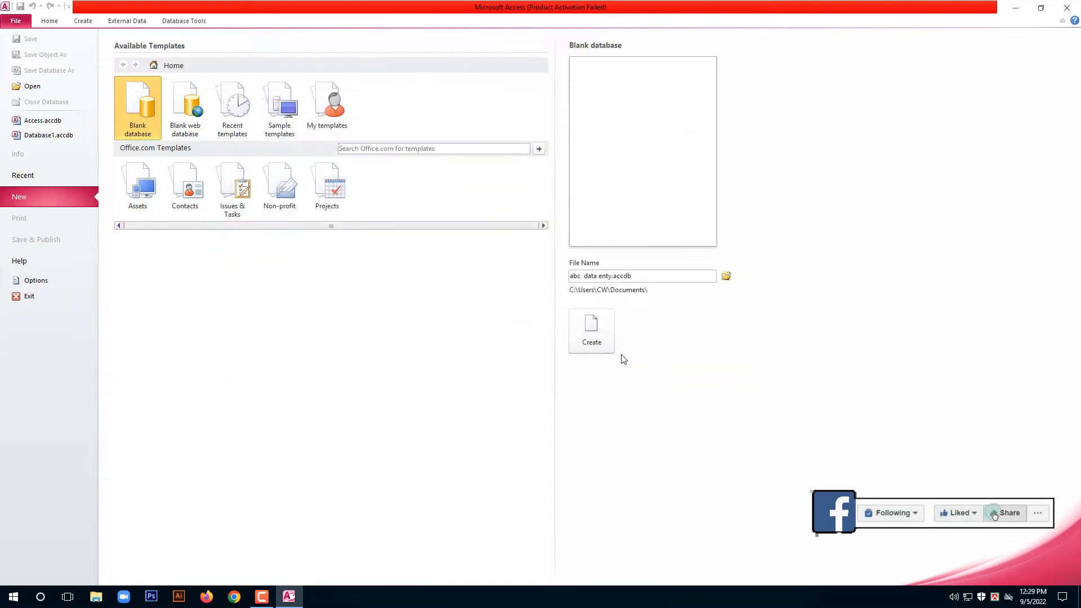
Create the blank 'abc data enty' database, which opens with an empty Table1.
left_click(594, 331)
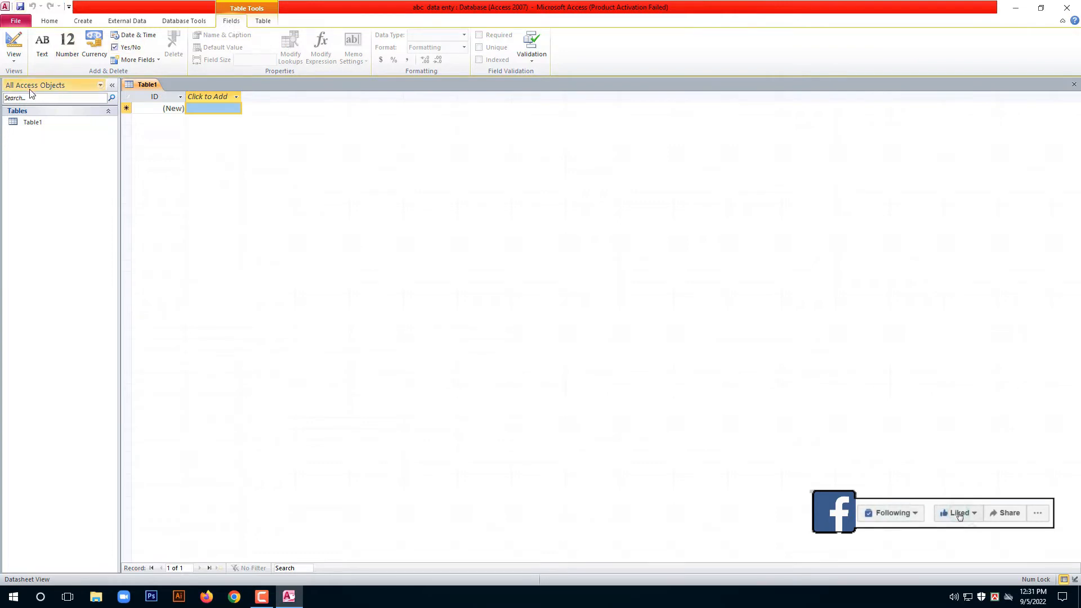
Switch Table1 to Design View, saving it under the name 'Admission'.
left_click(20, 65)
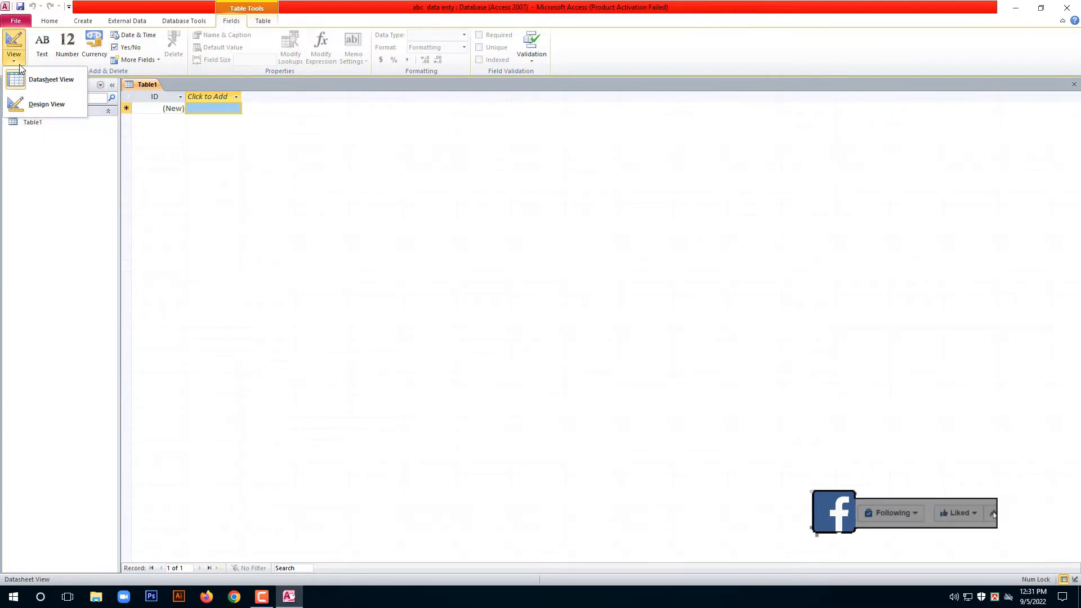
left_click(35, 106)
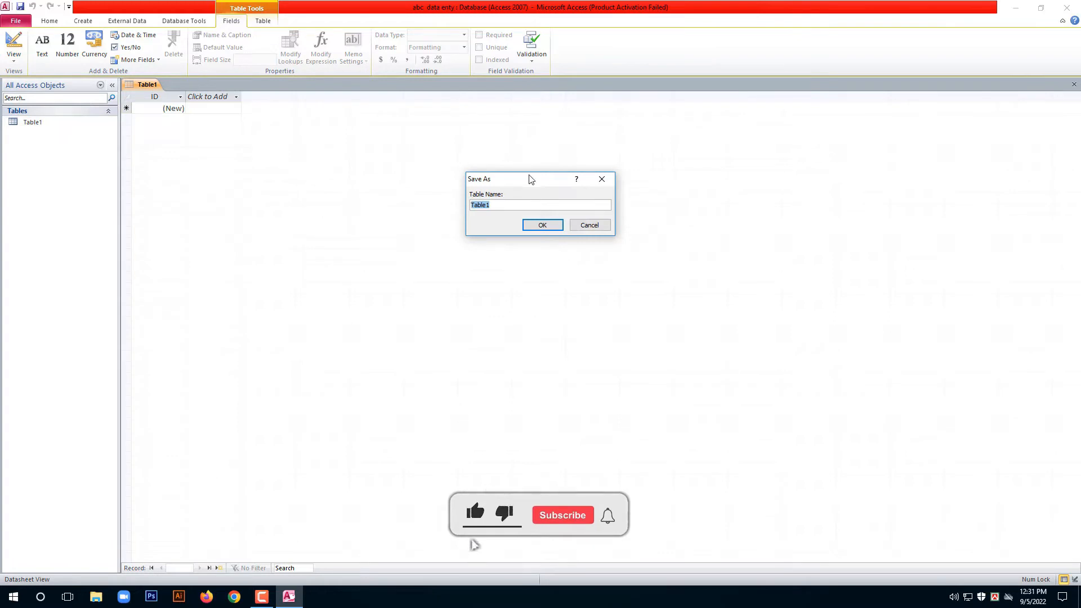
left_click_drag(531, 176, 383, 154)
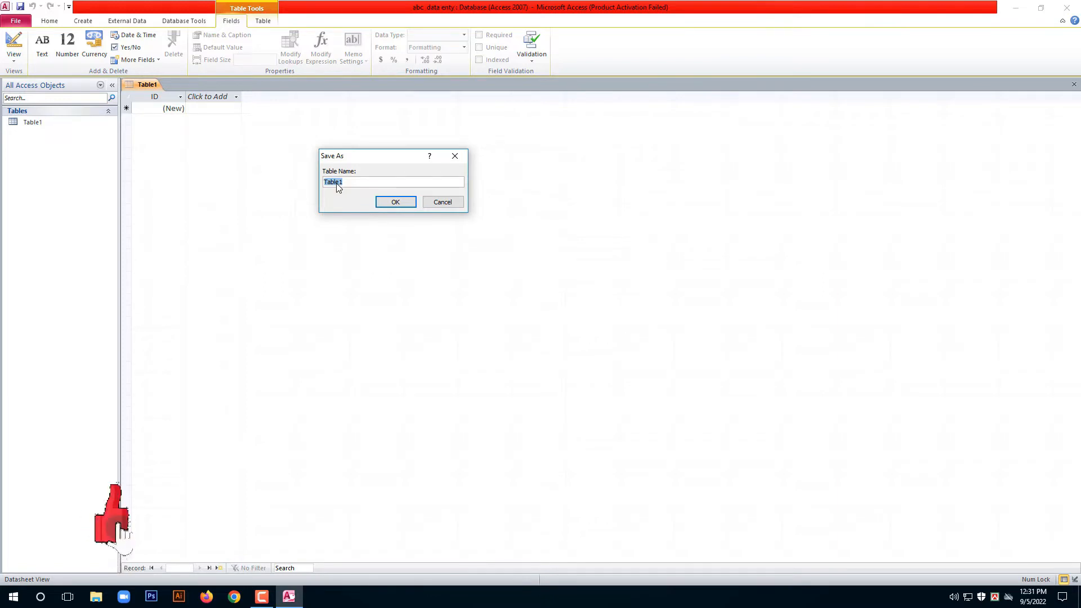
key("BackSpace")
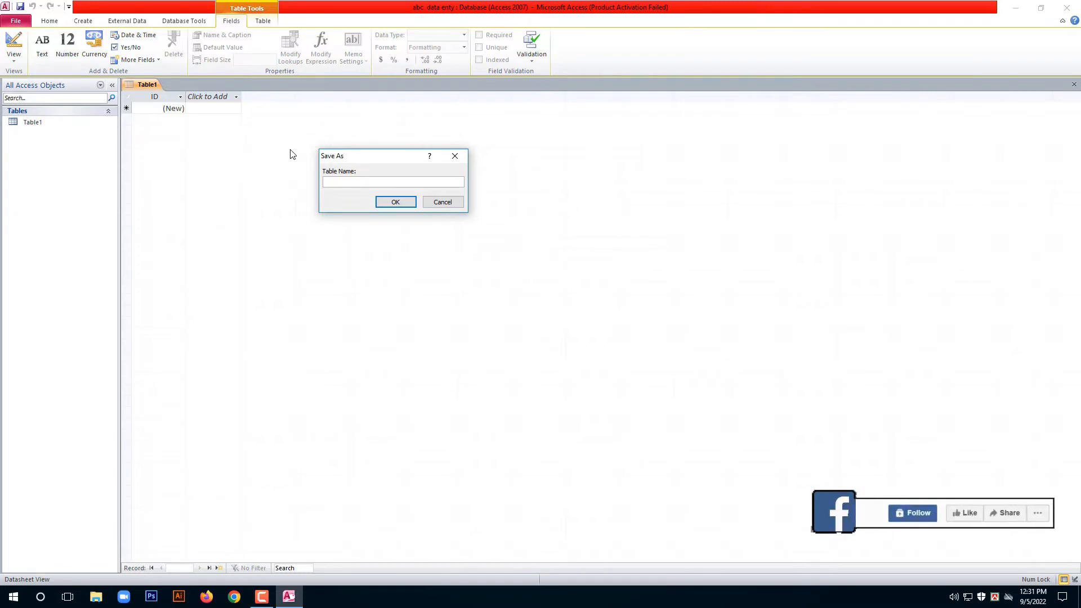
type("Ad")
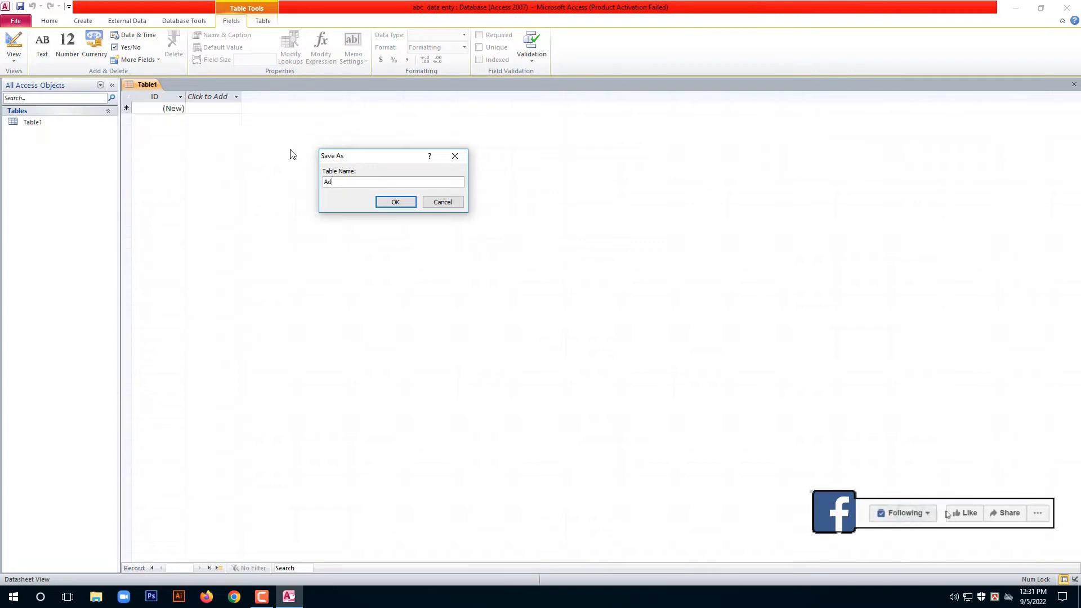
type("m")
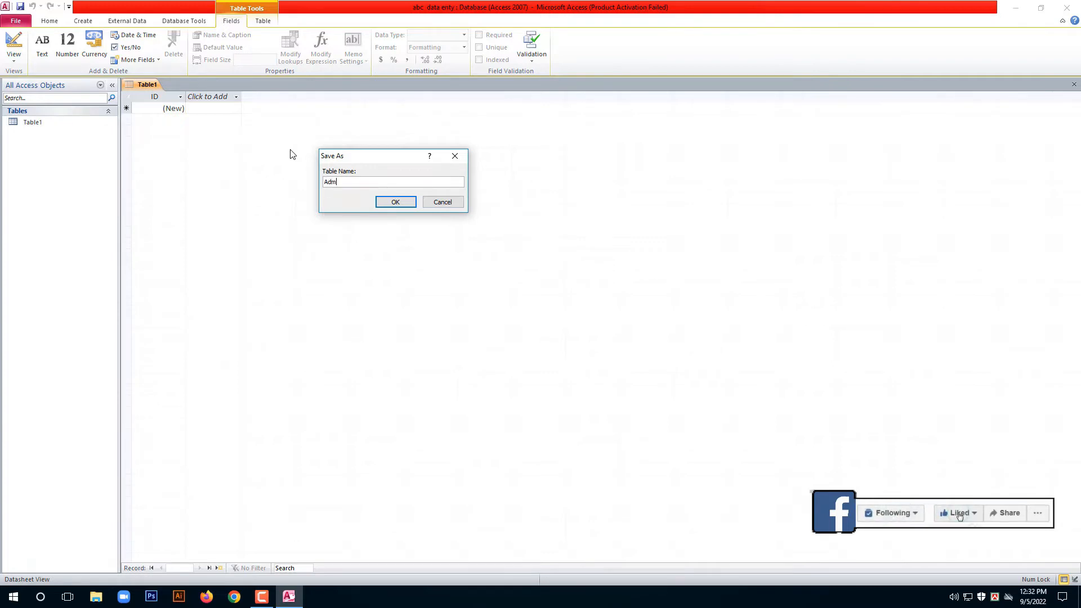
type("iddion")
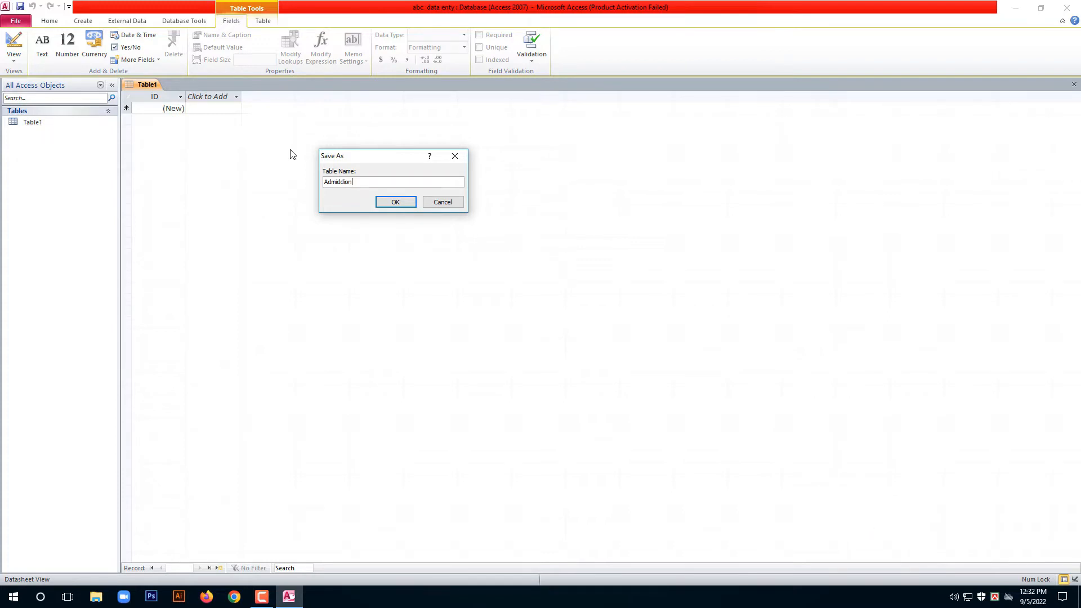
key("BackSpace")
key("BackSpace")
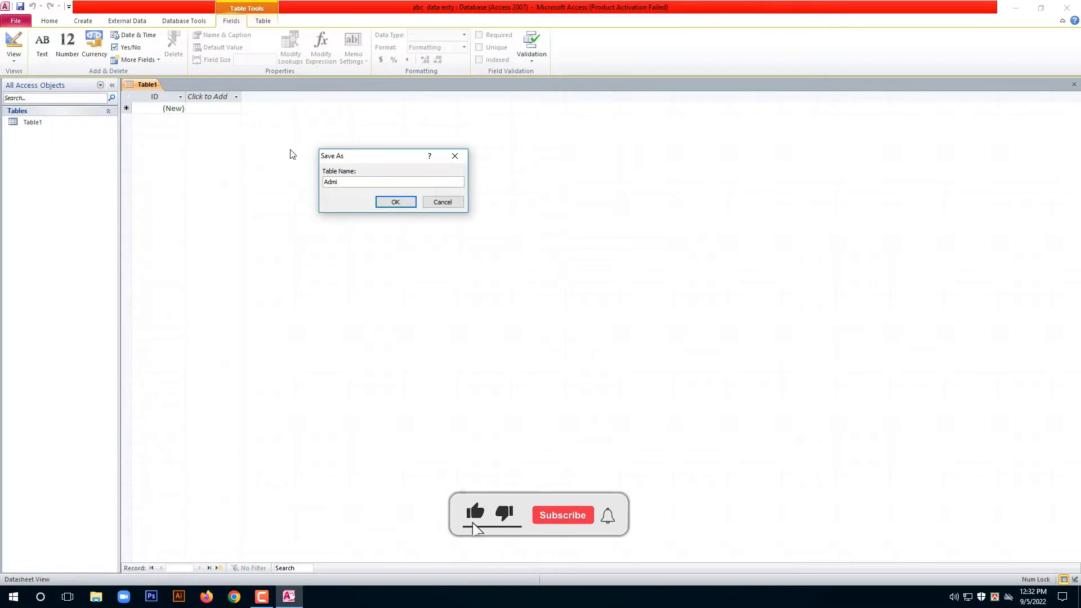
type("ssion")
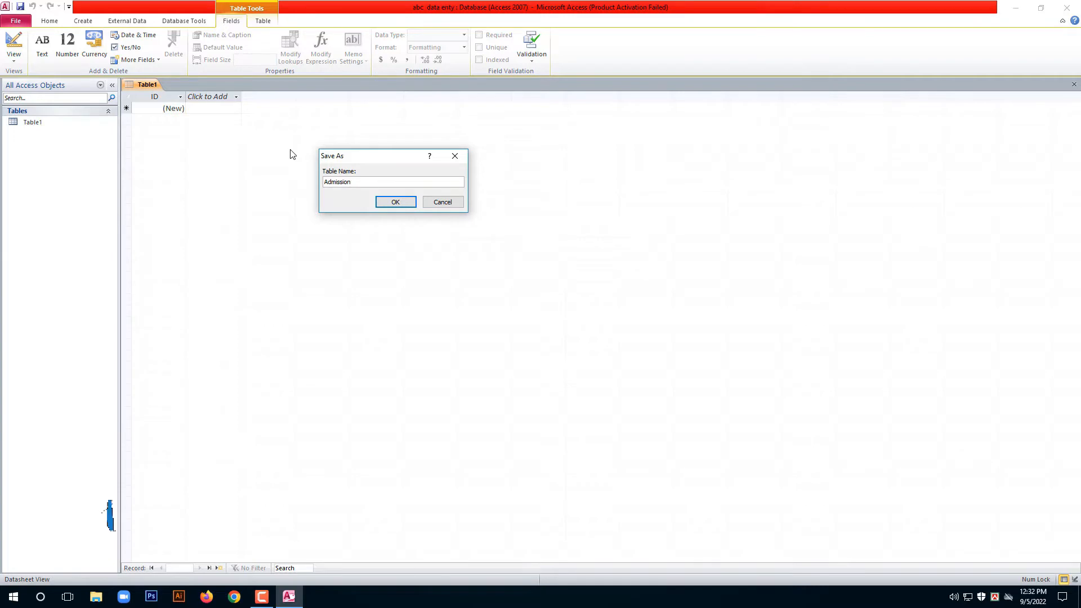
key("Return")
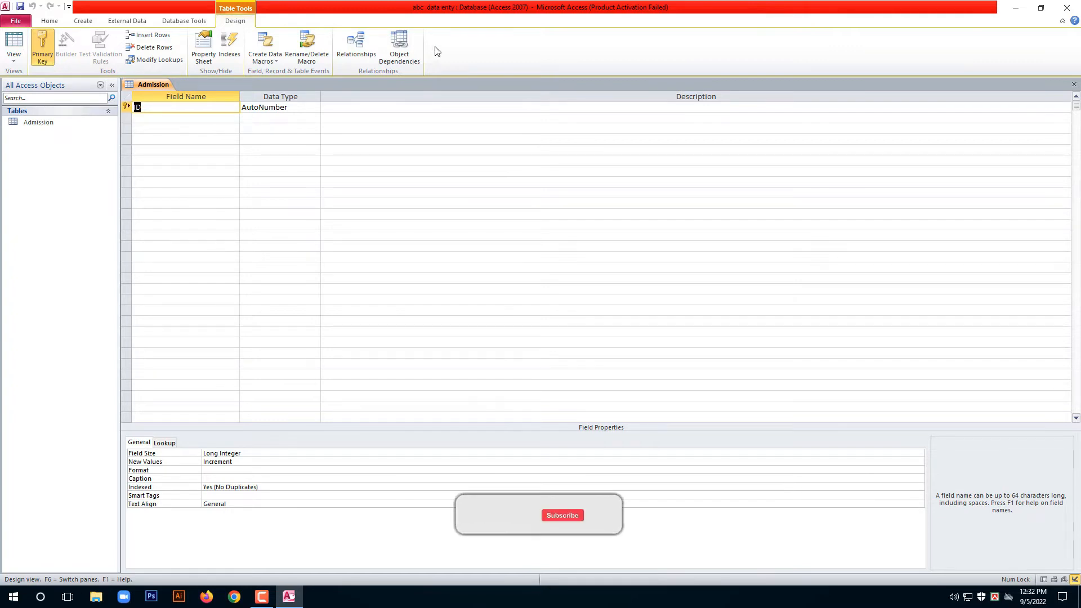
Add Text fields Student's Name, Father's Name, Course Name and Photo below ID.
left_click(183, 117)
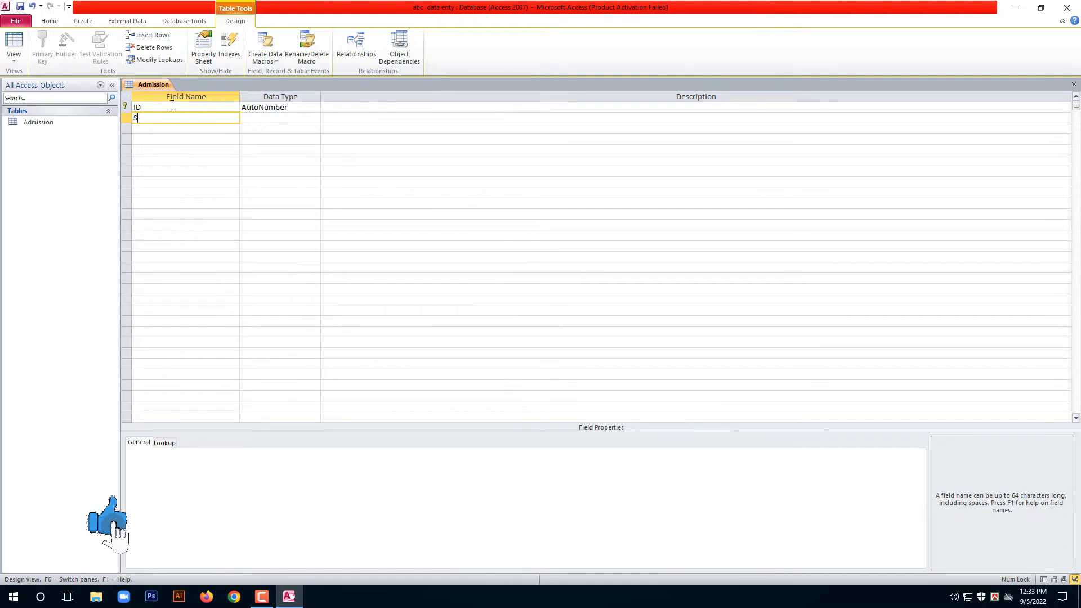
type("Stu")
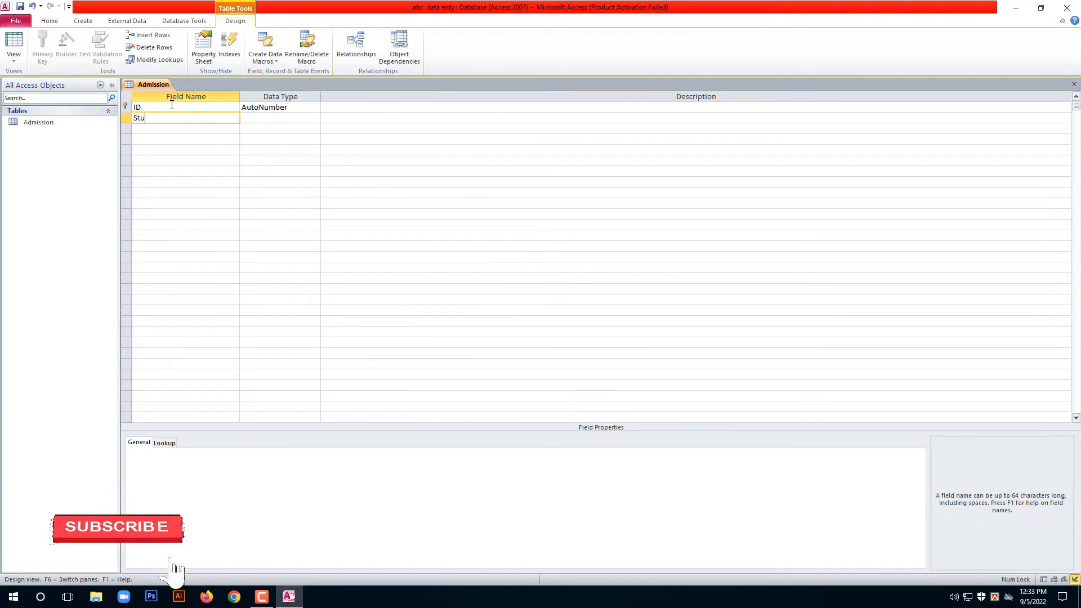
type("dent")
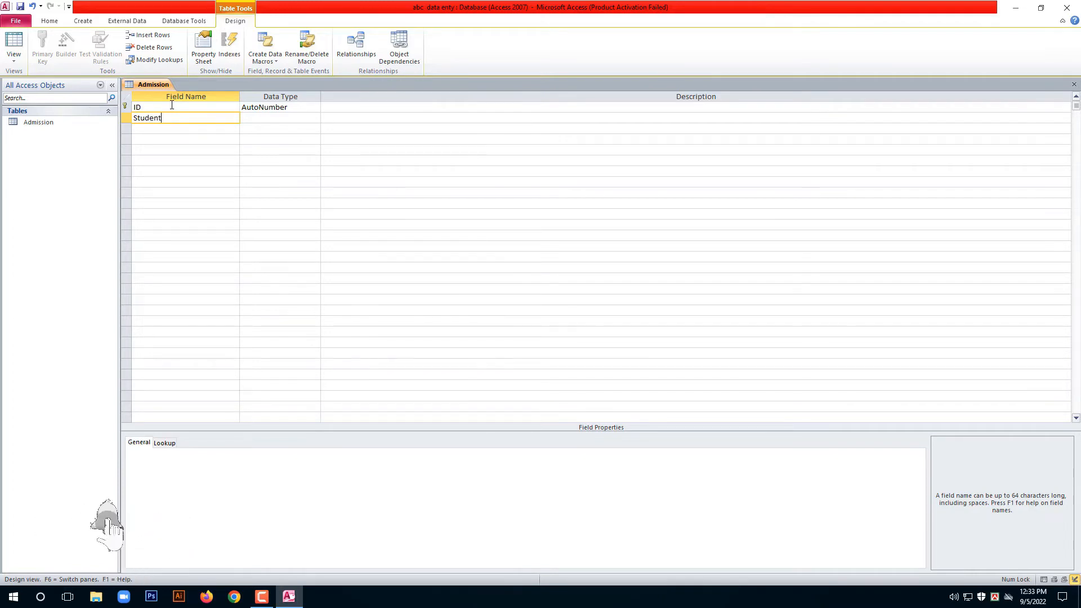
type("'s")
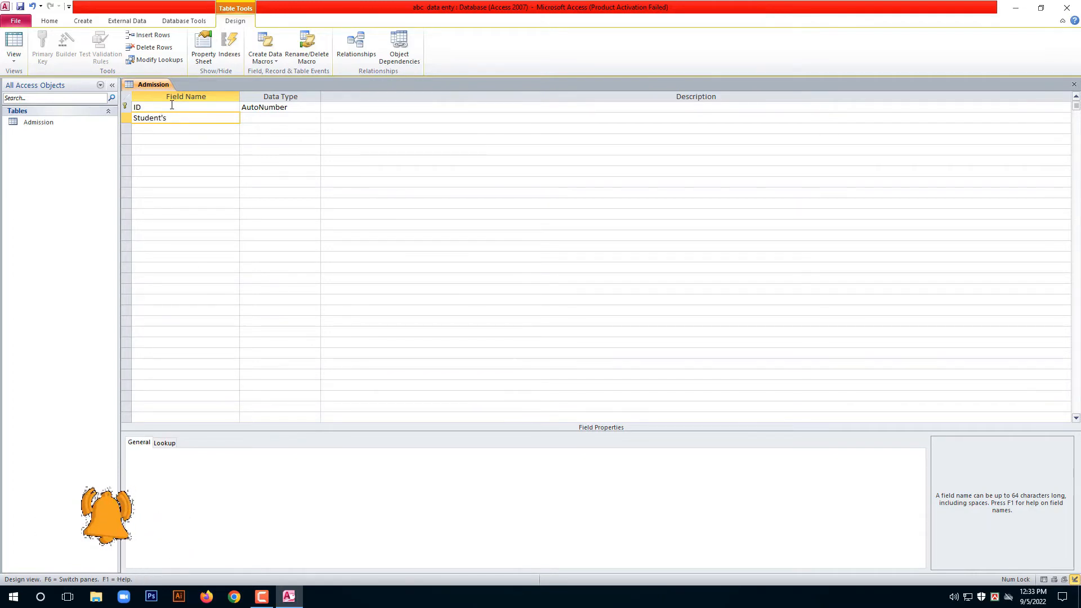
type(" an")
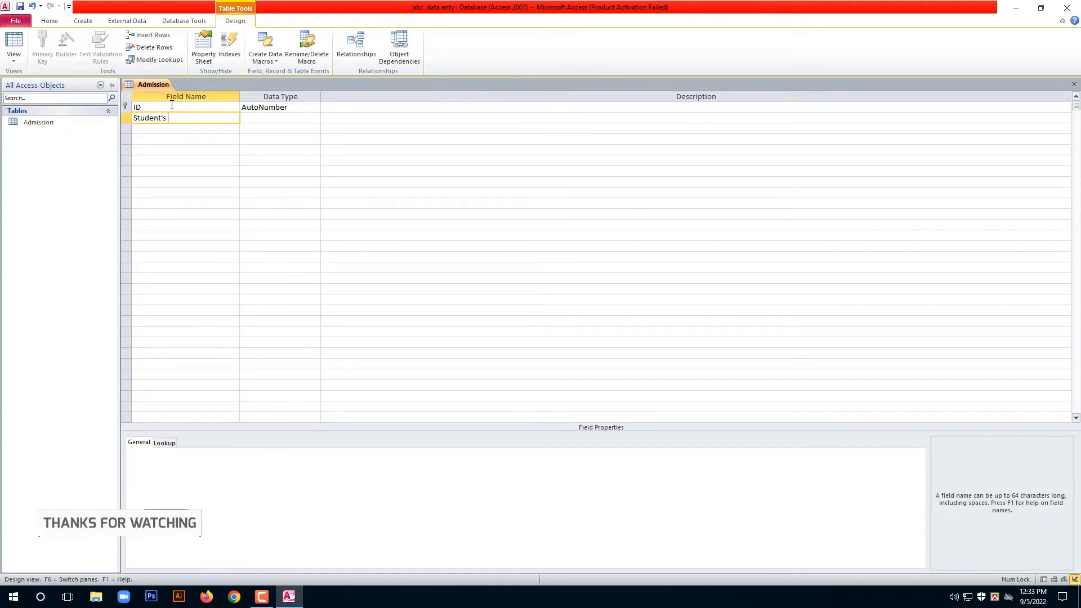
type("Name")
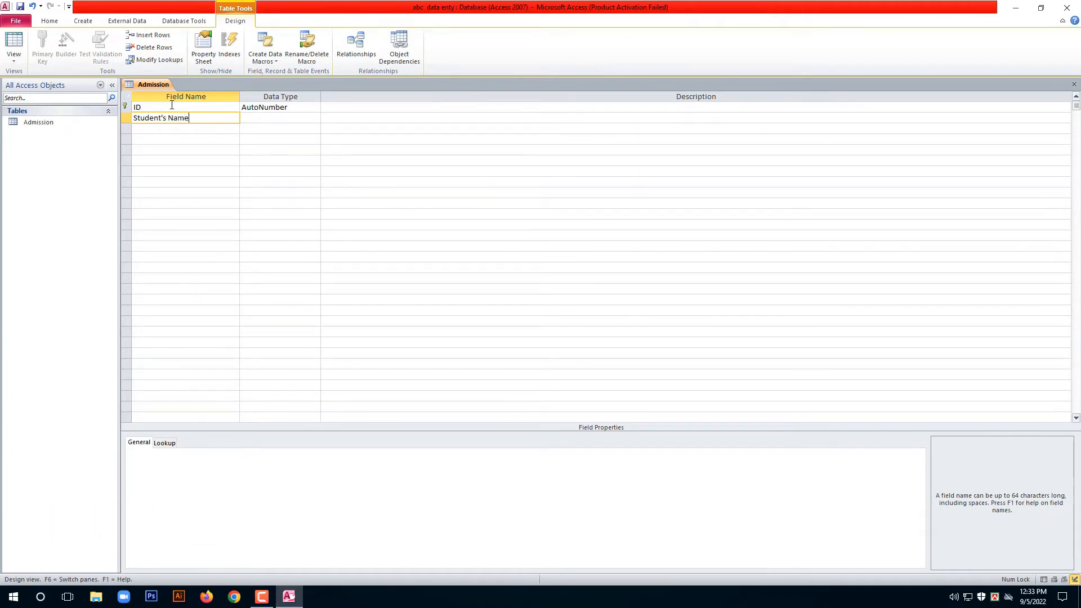
key("Down")
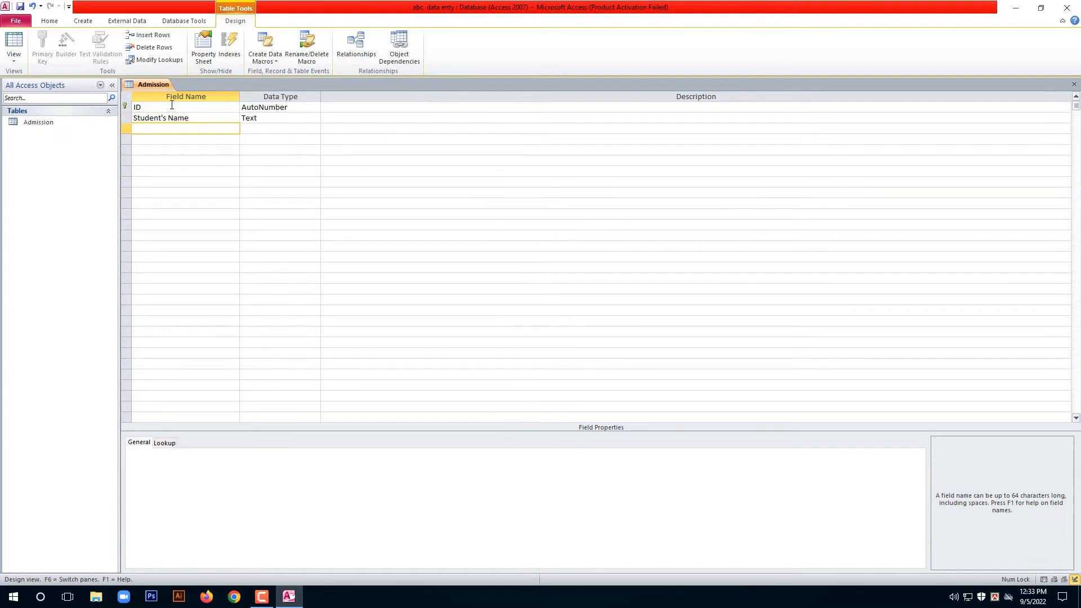
type("F")
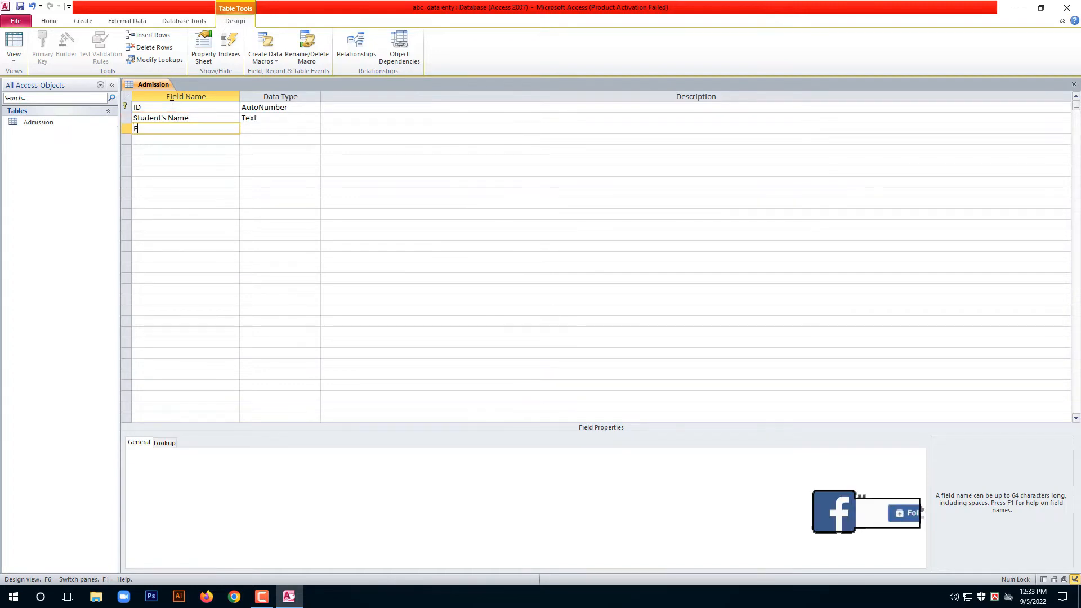
type("ather")
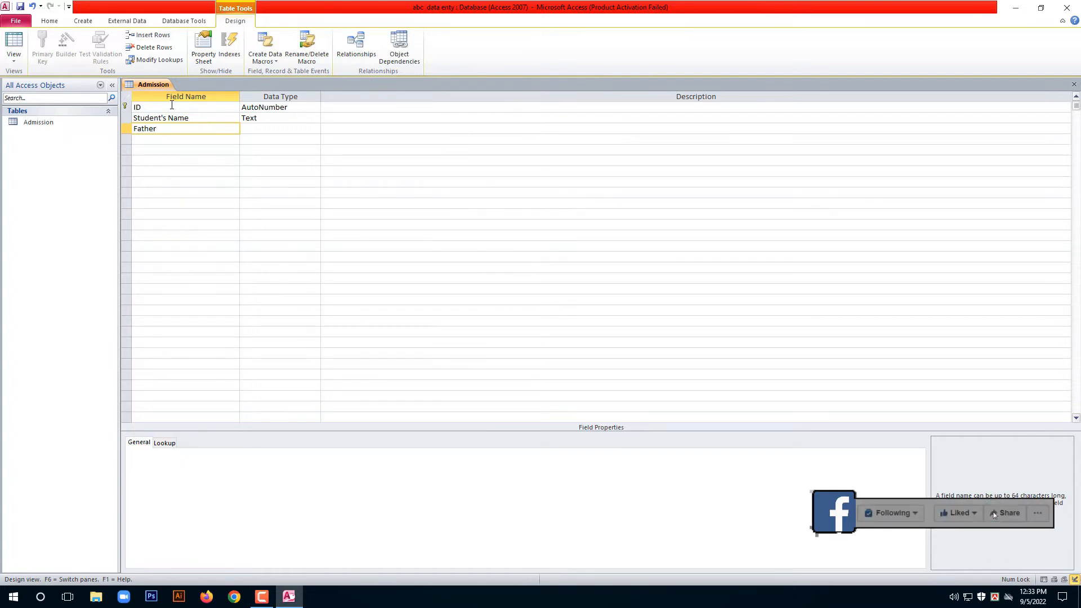
type("'s")
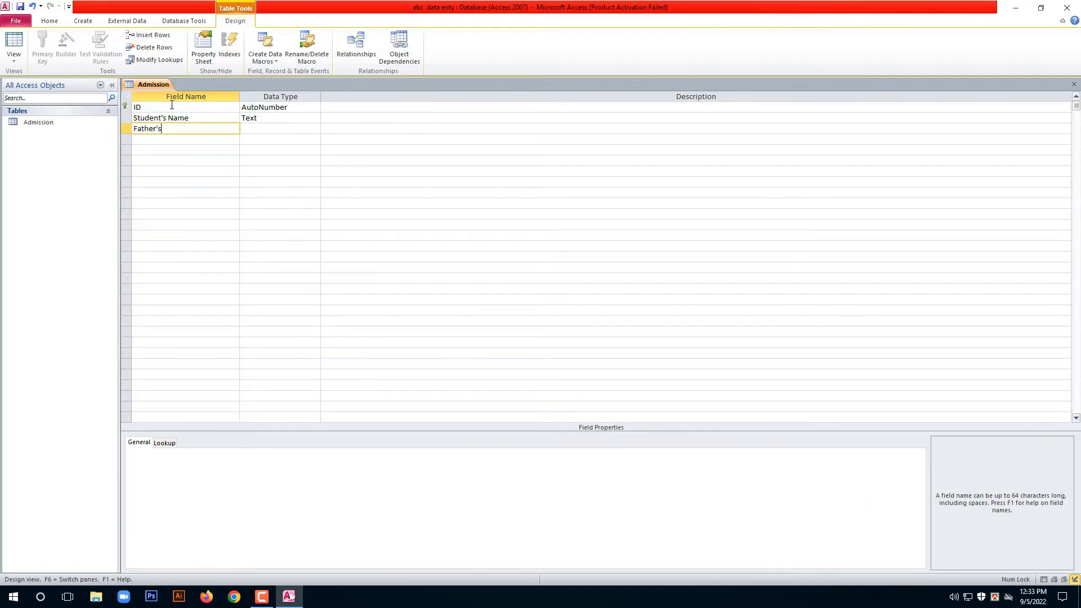
type("'s Name")
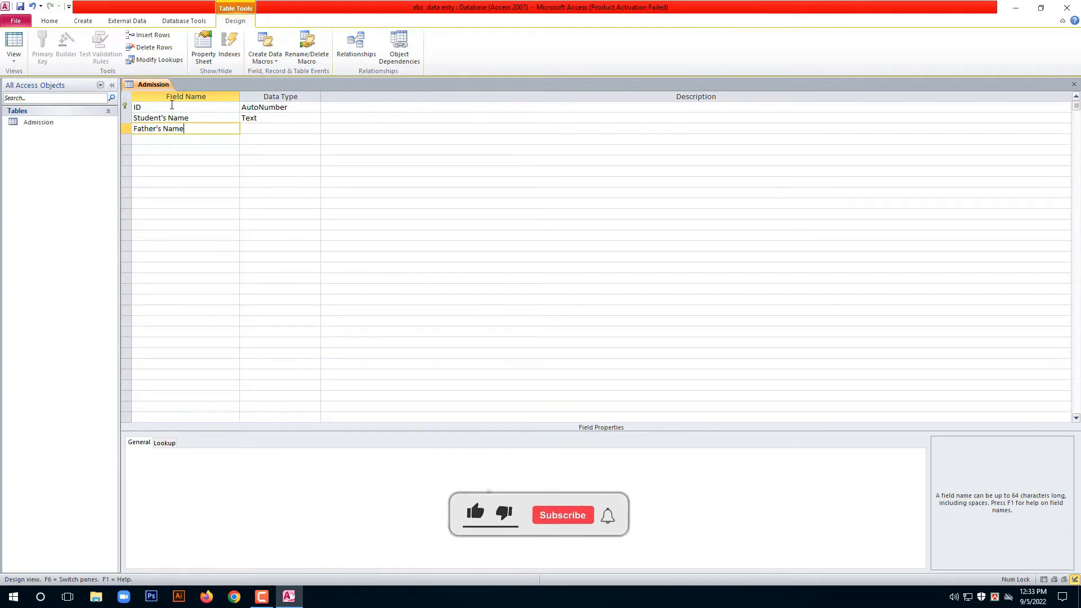
key("Down")
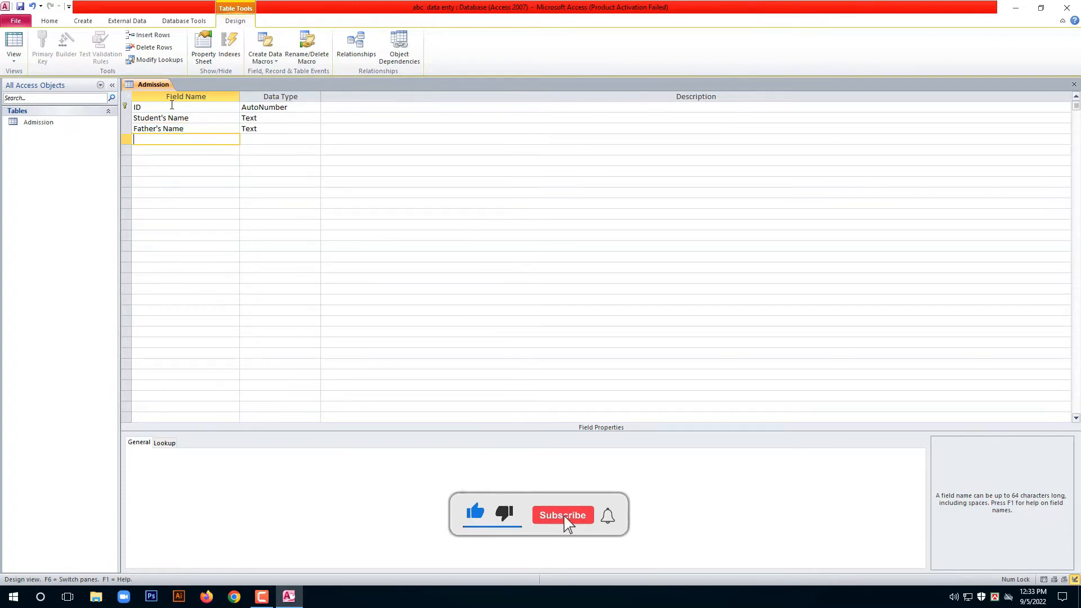
type("Cou")
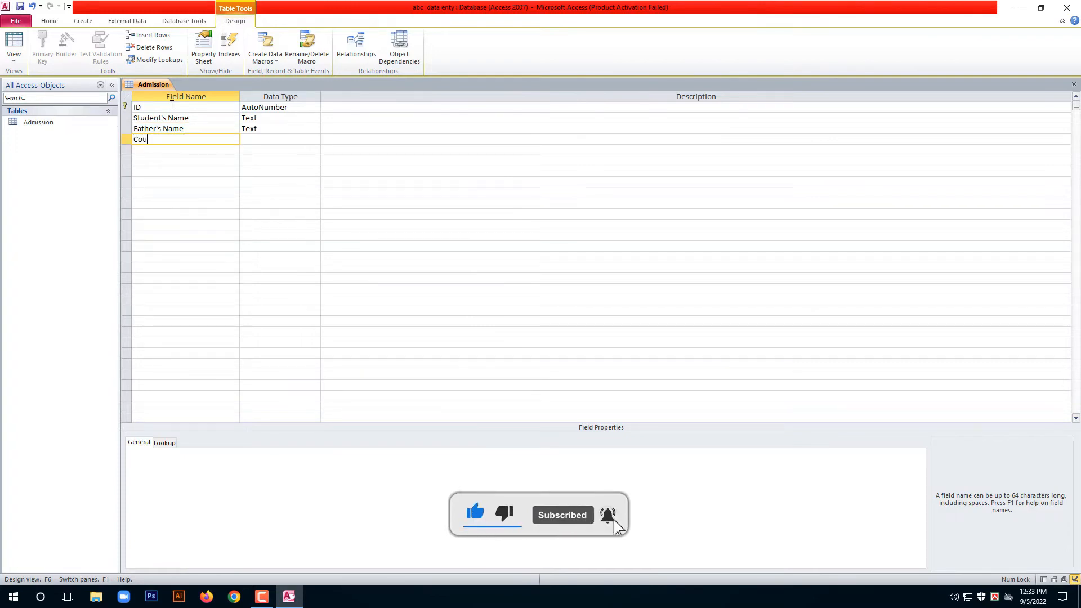
type("rse Na")
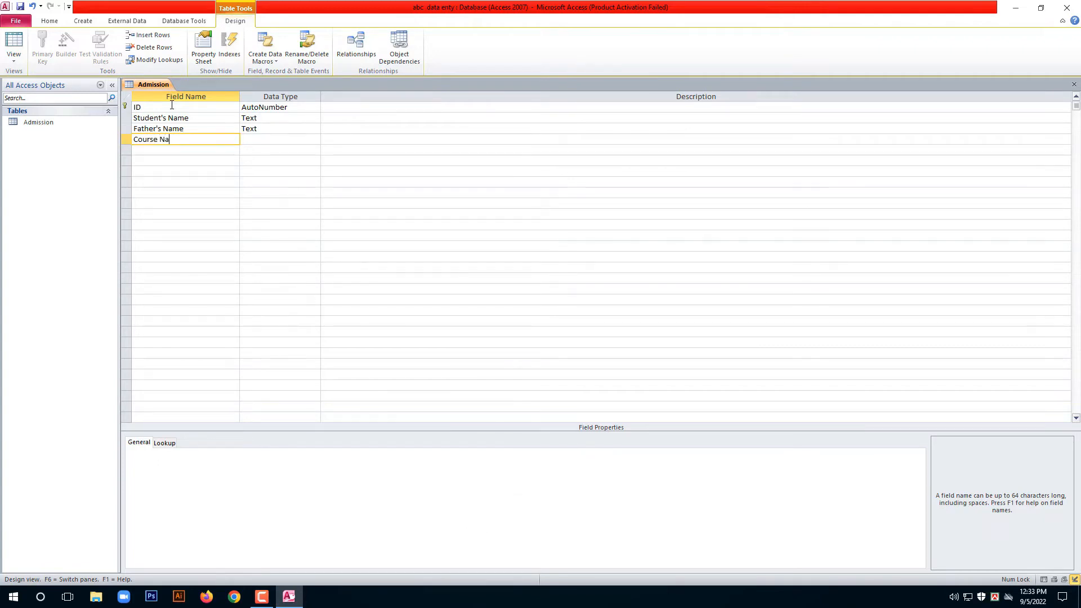
type("me")
key("Down")
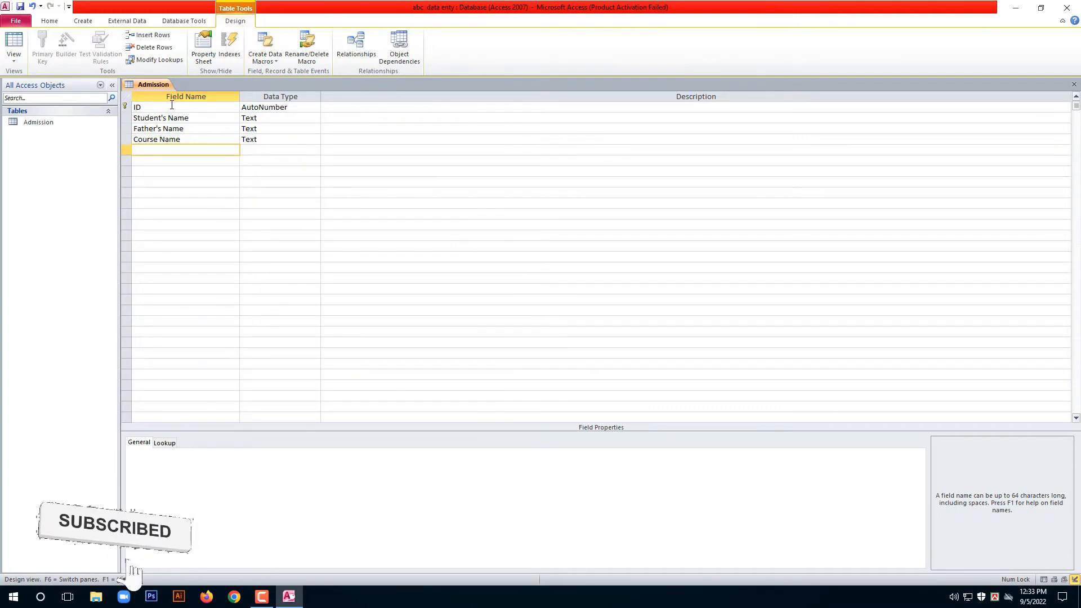
type("Photo")
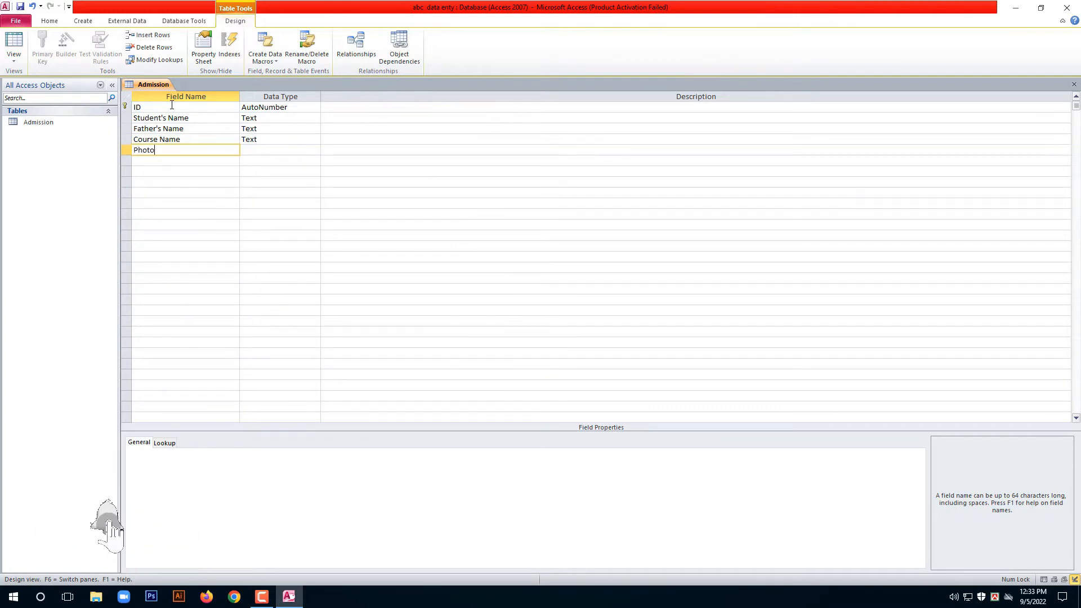
key("Down")
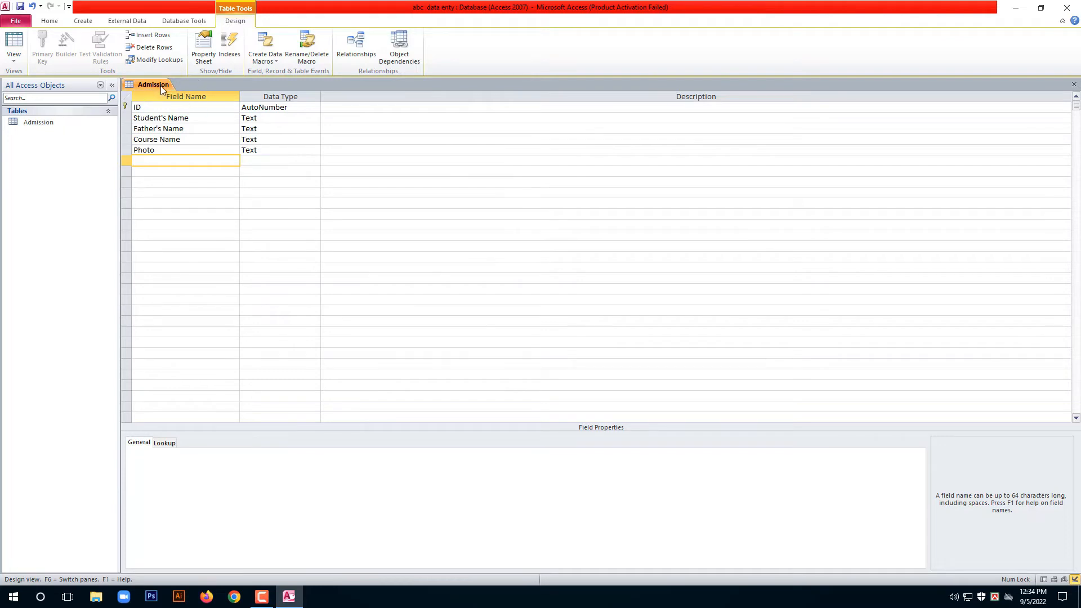
left_click(211, 141)
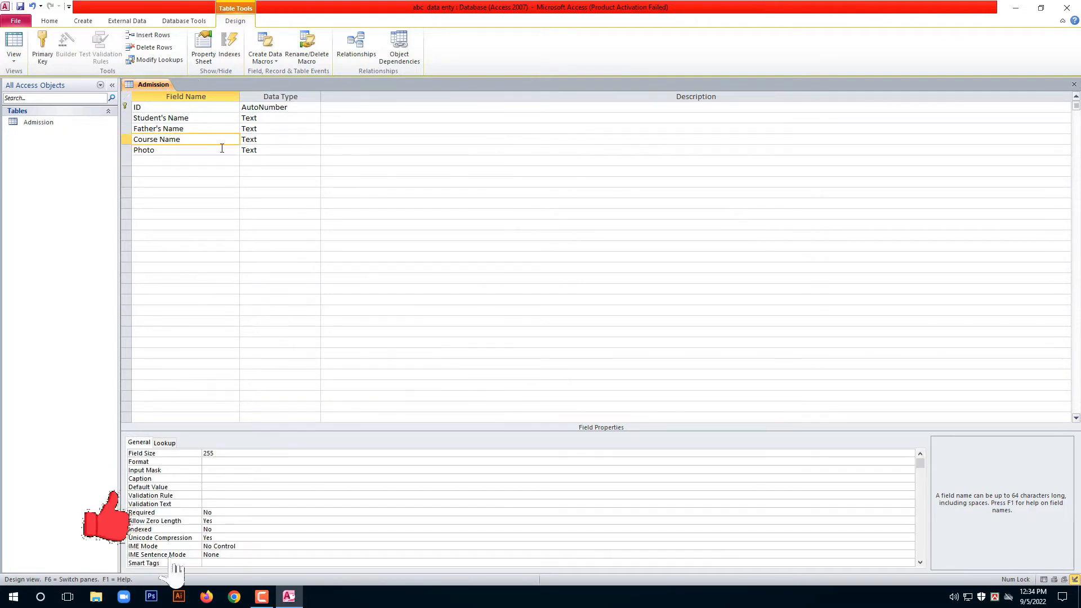
left_click(272, 140)
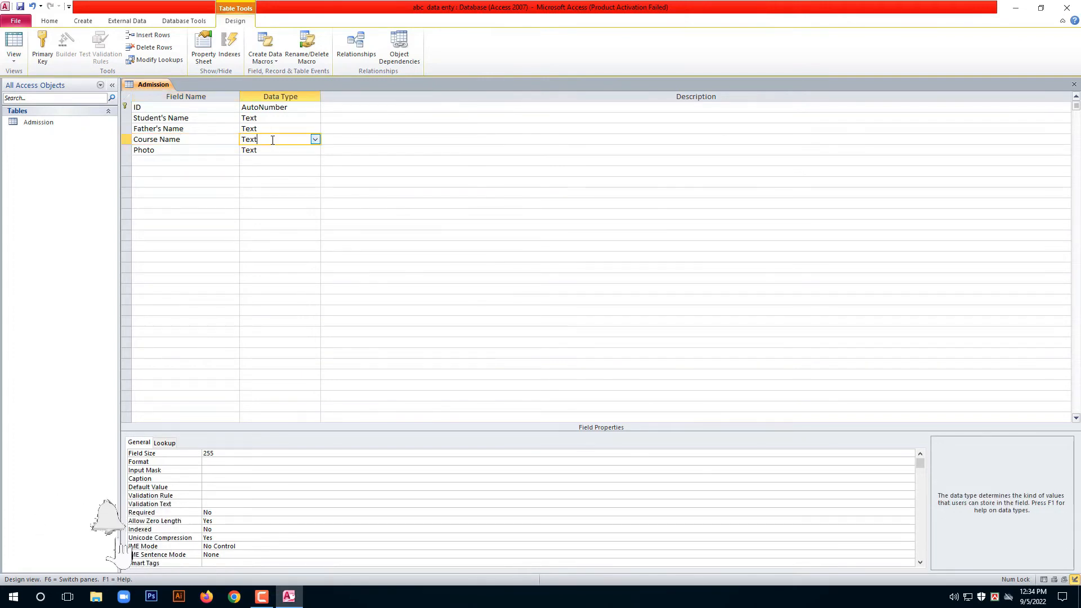
Start the Lookup Wizard for Course Name, choosing to type in the values yourself.
left_click(316, 139)
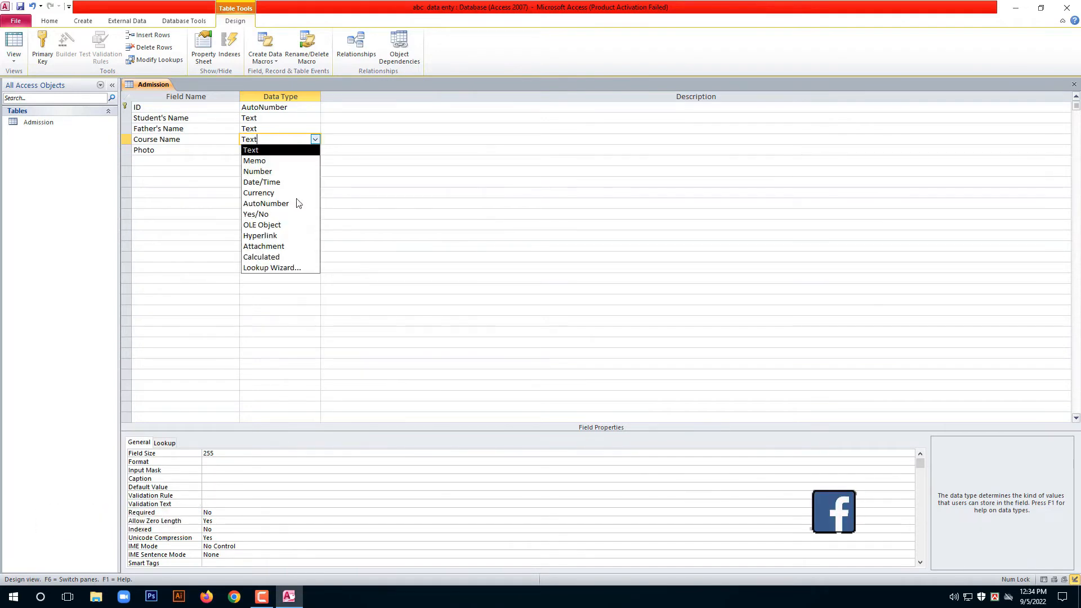
left_click(281, 268)
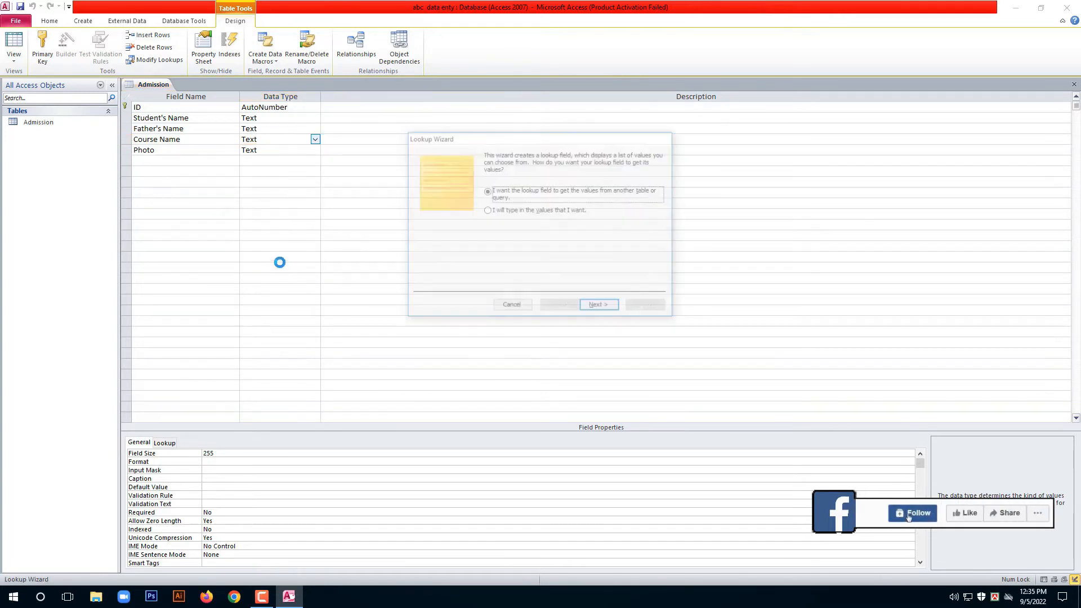
left_click(497, 213)
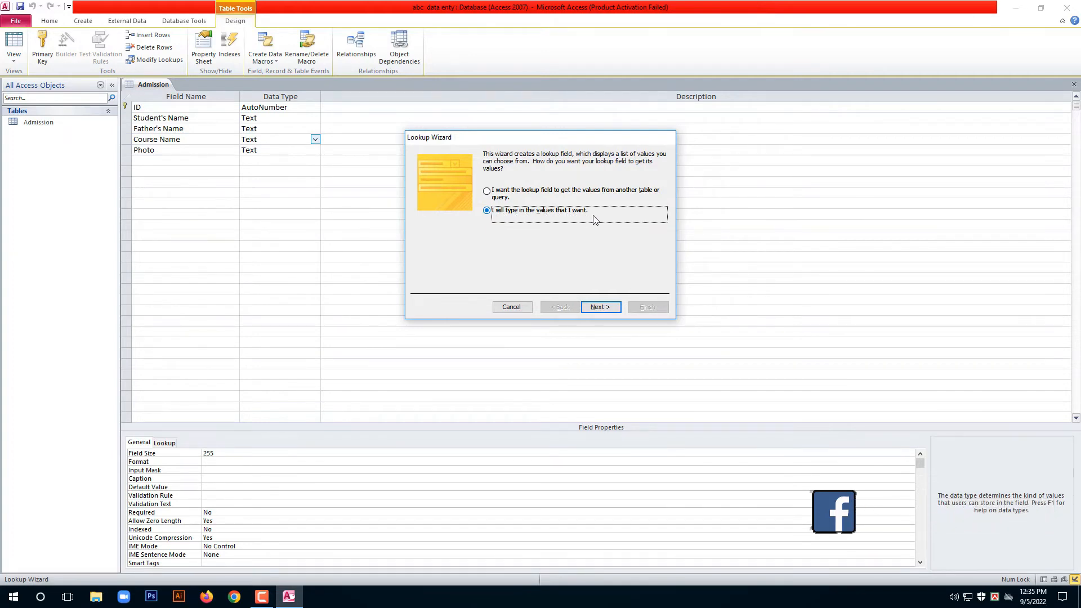
left_click(600, 307)
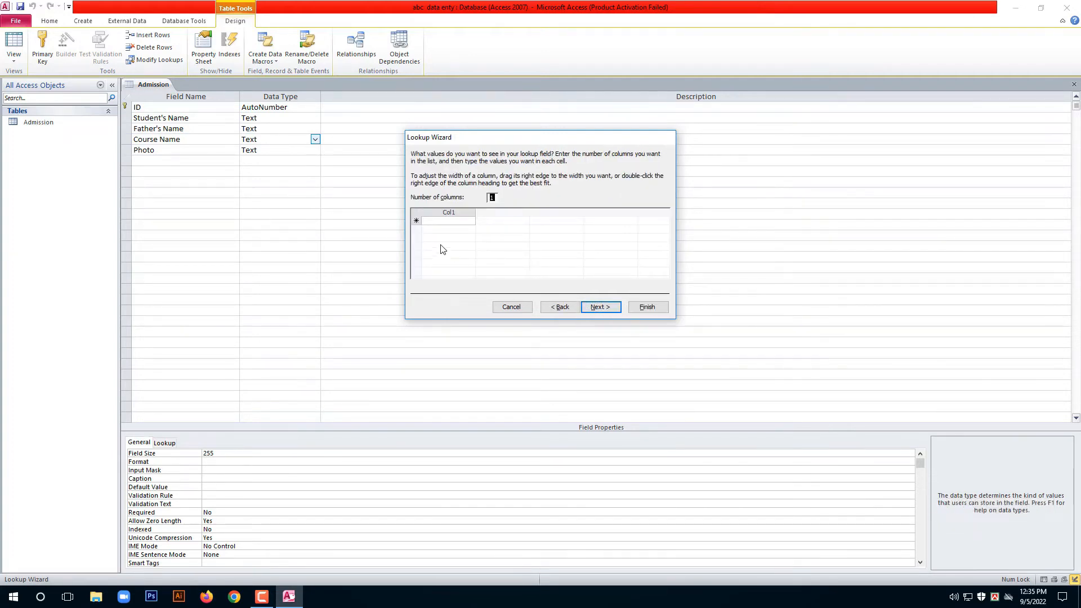
Enter the lookup values ccsa, Pom, Mgd and Freelancing, then finish the wizard.
left_click(432, 223)
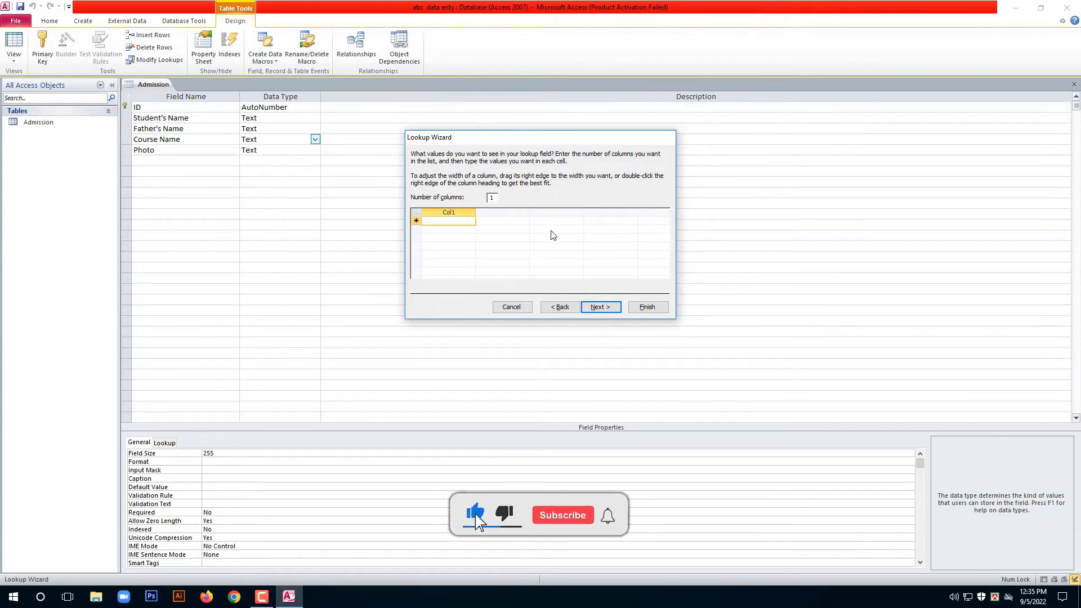
type("cc")
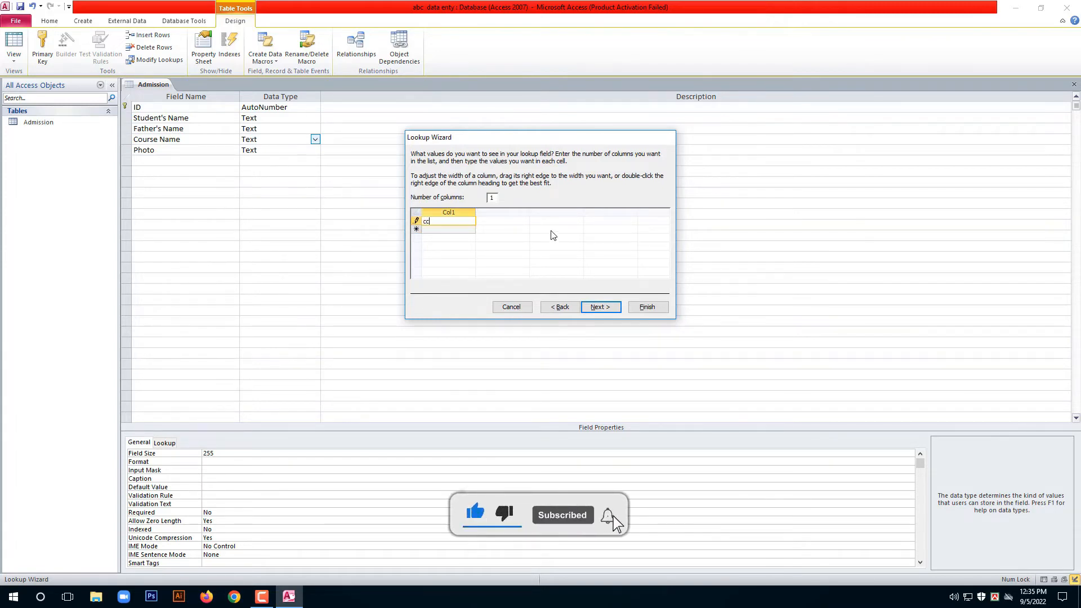
type("sa")
key("Return")
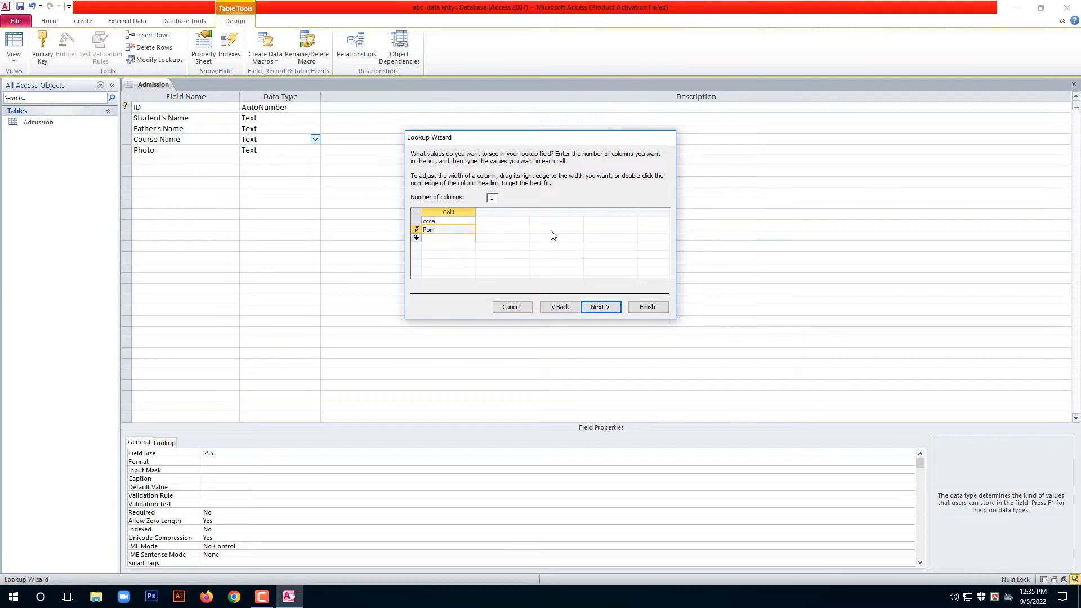
key("Return")
type("m")
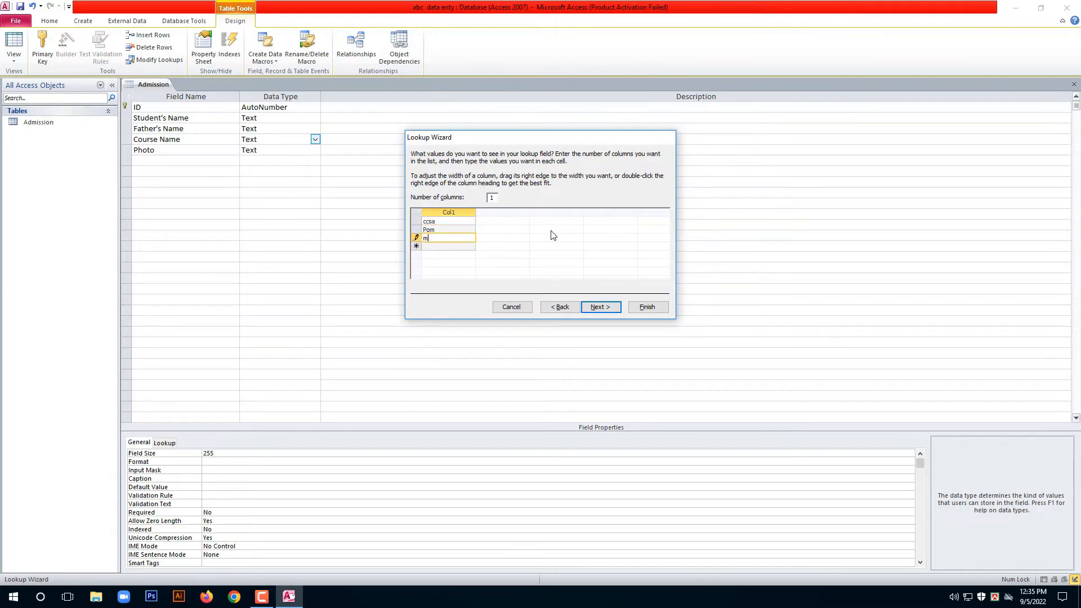
type("dg")
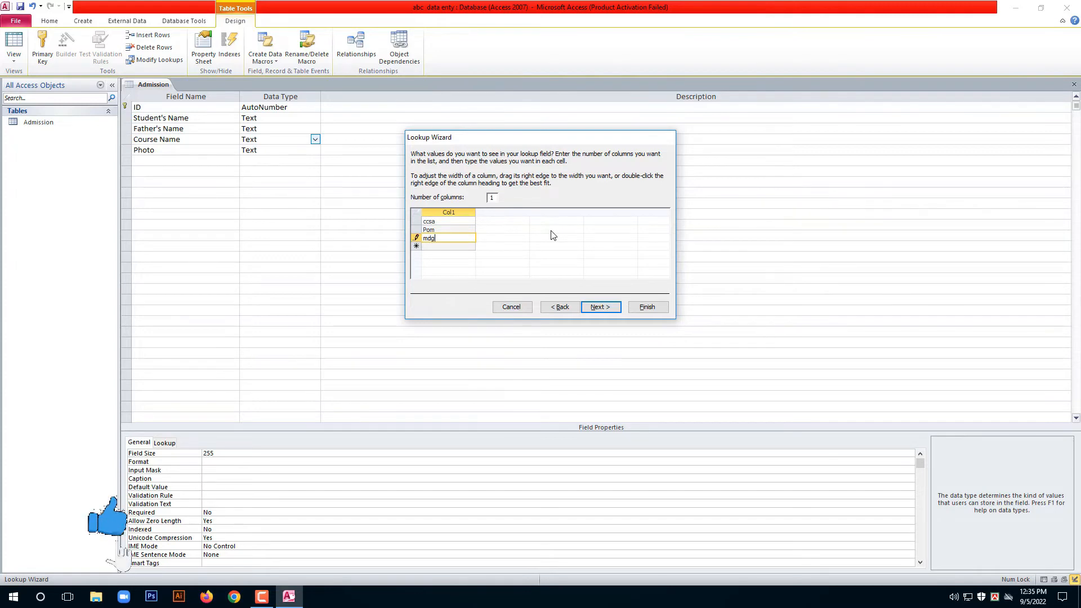
key("BackSpace")
key("BackSpace")
key("BackSpace")
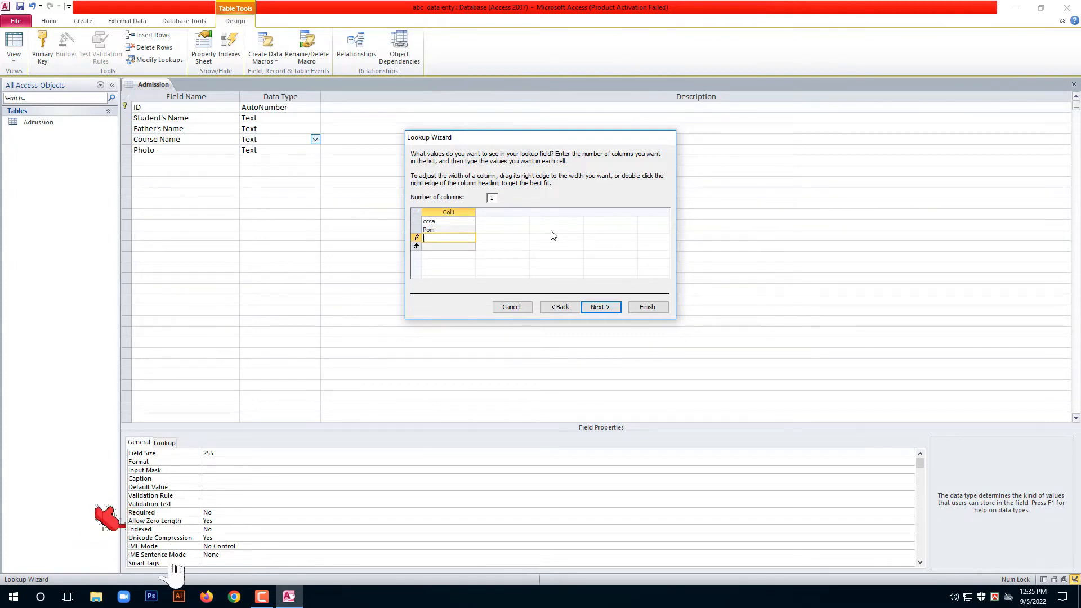
type("M")
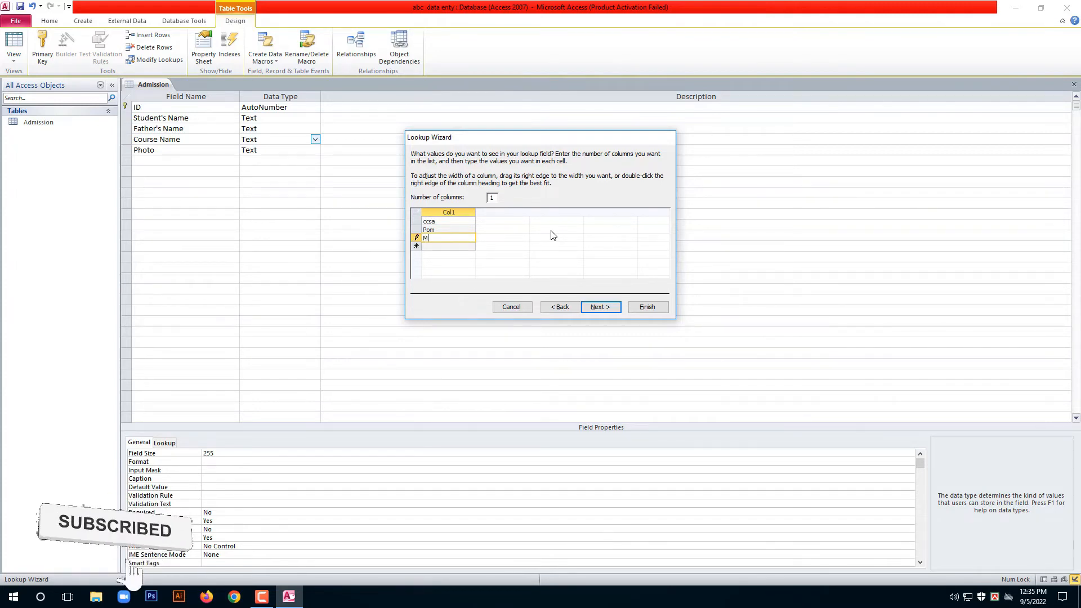
type("gd")
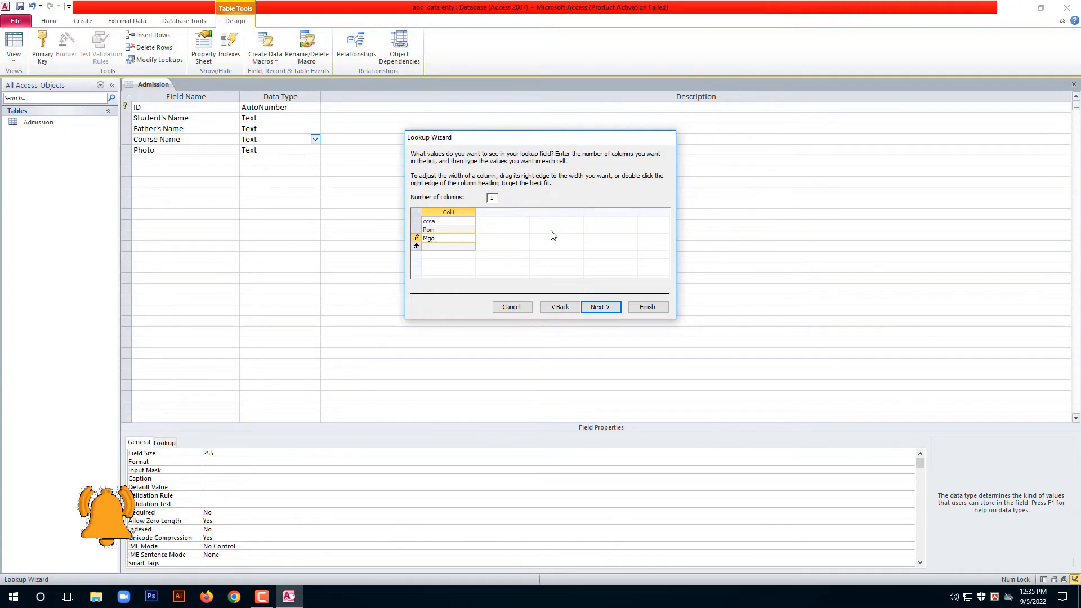
key("Return")
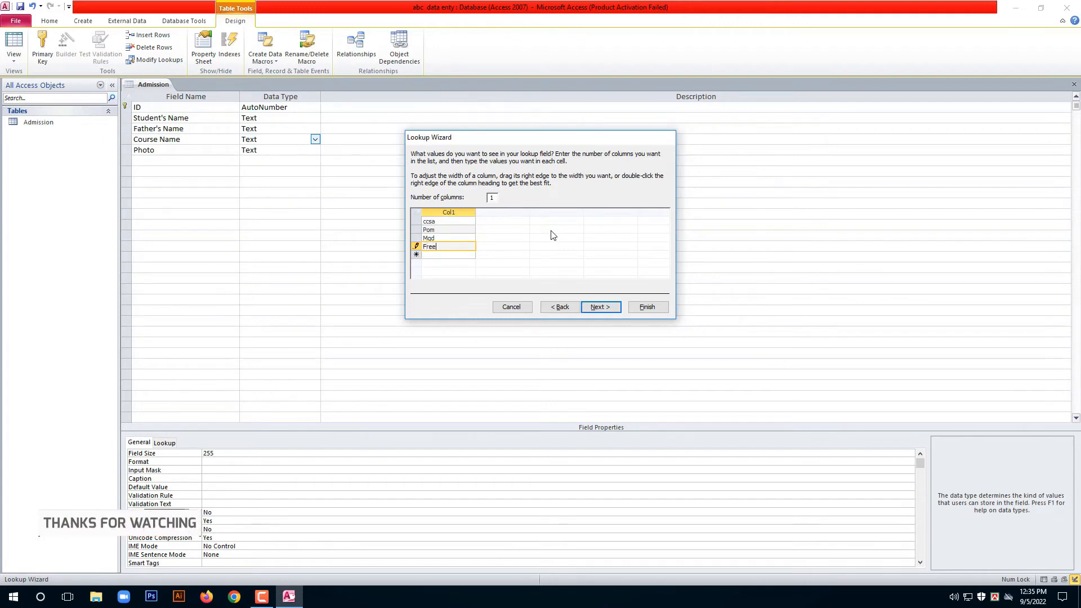
type("Freelancing")
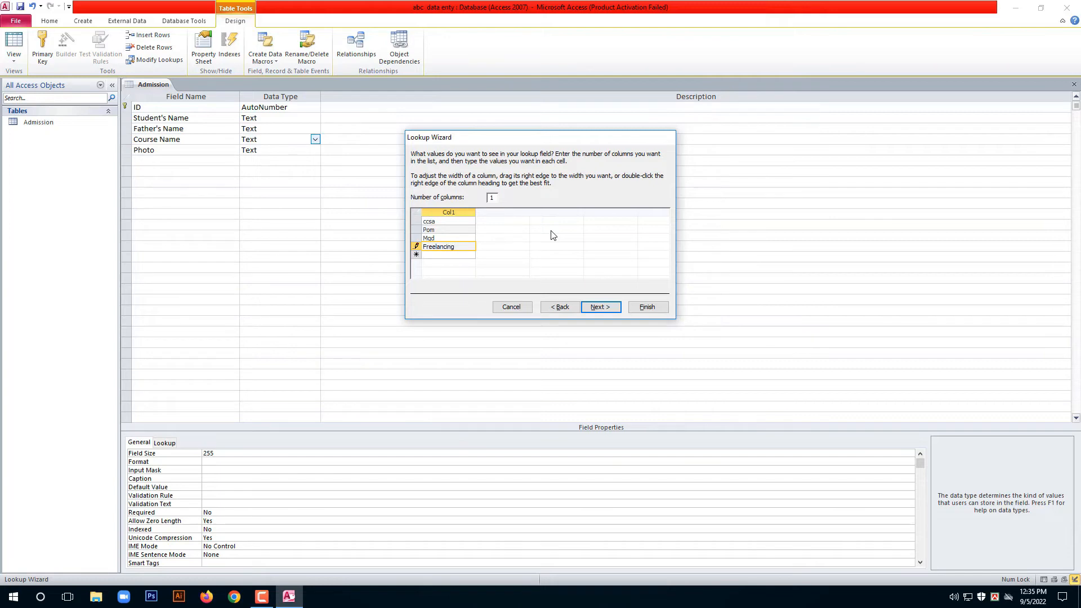
key("Return")
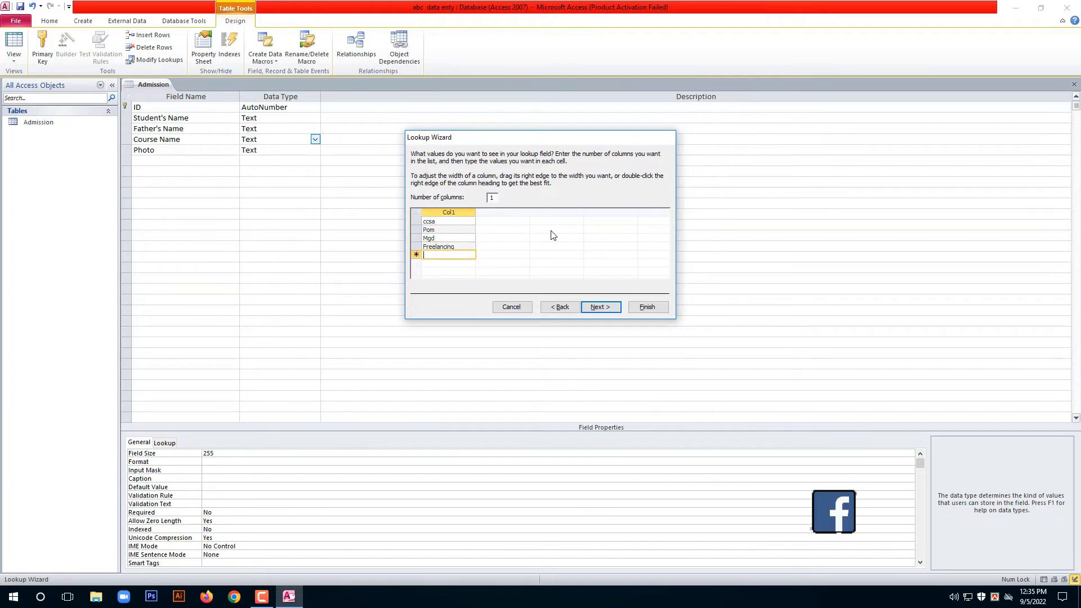
left_click(599, 307)
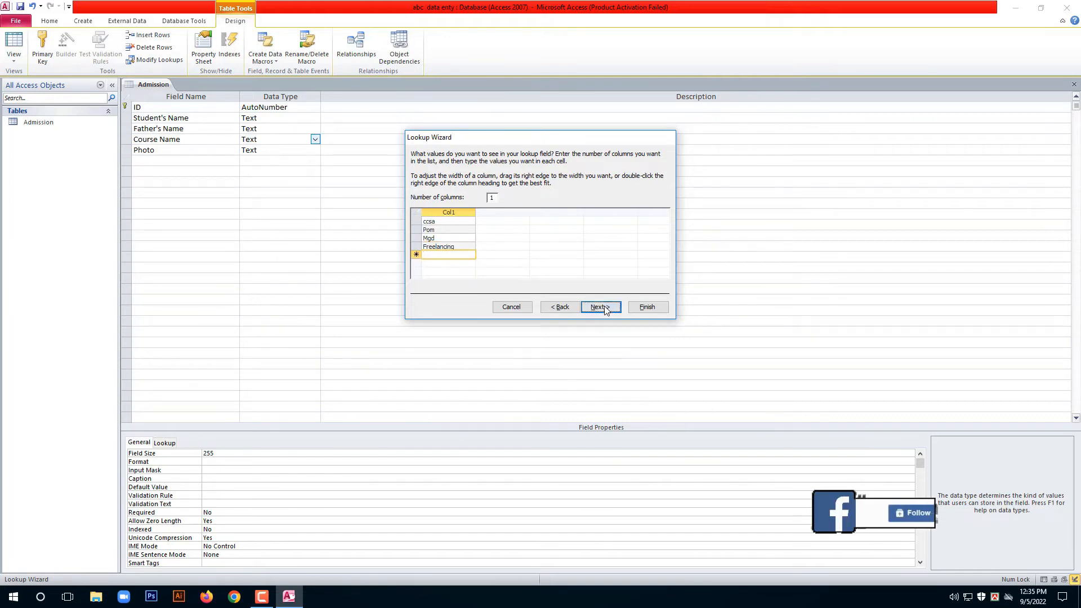
left_click(646, 307)
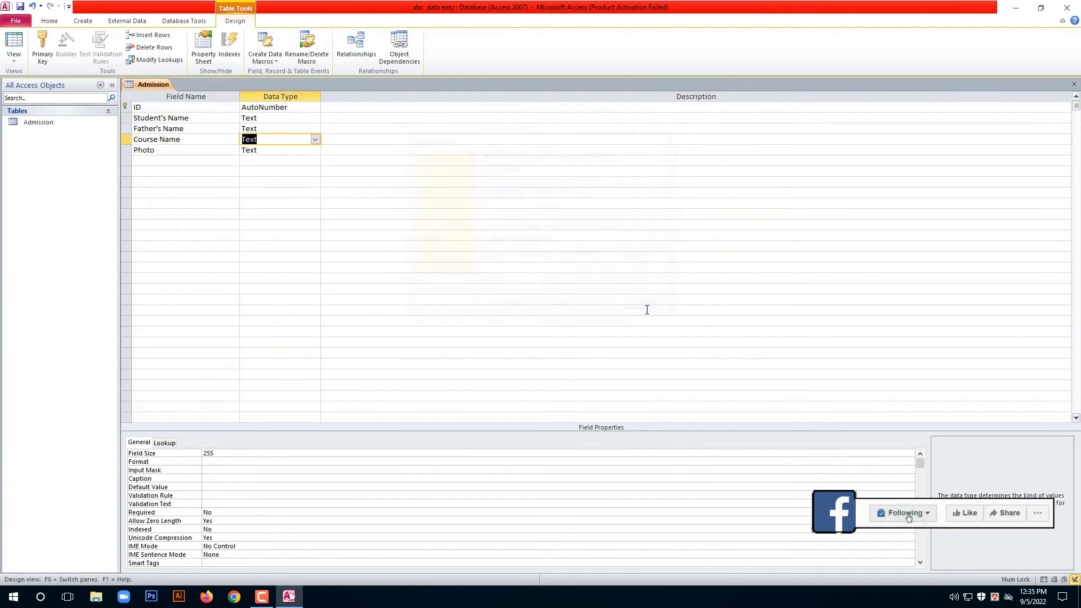
Change the Photo field's data type from Text to Attachment.
left_click(198, 150)
left_click(310, 150)
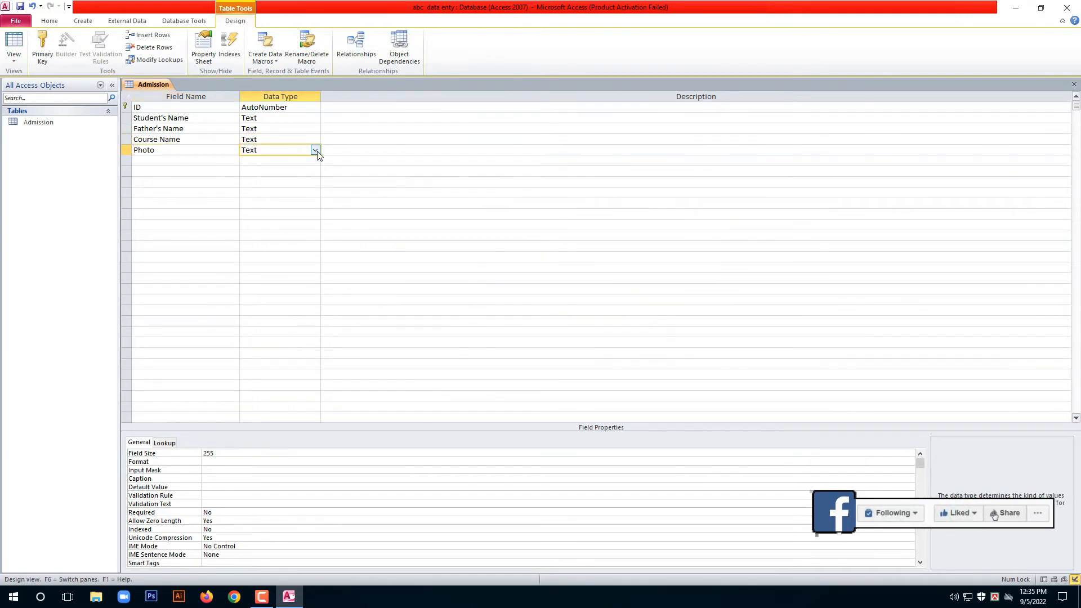
left_click(315, 151)
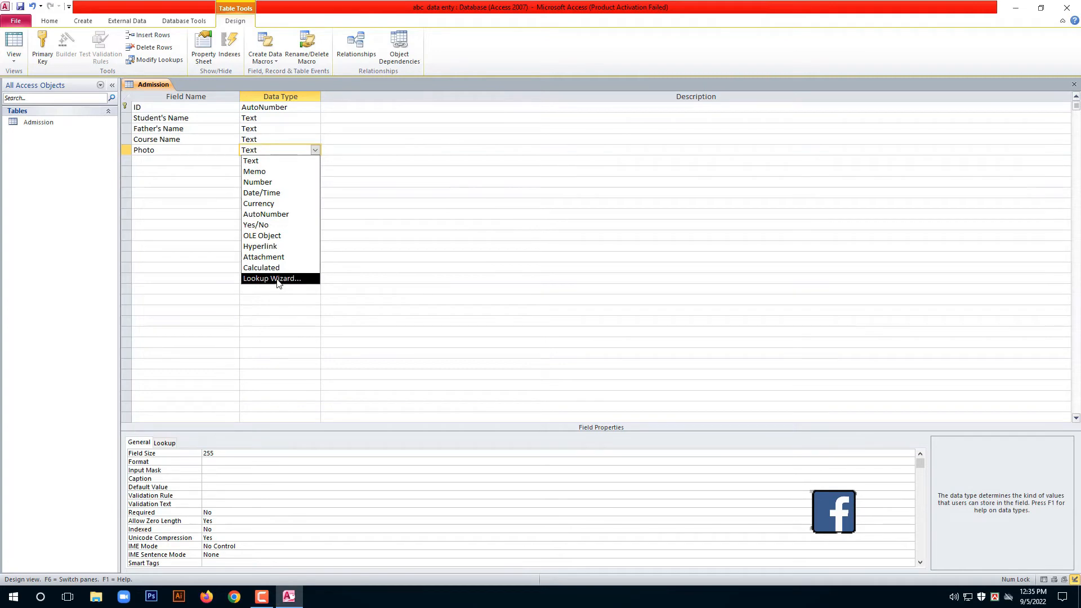
left_click(277, 258)
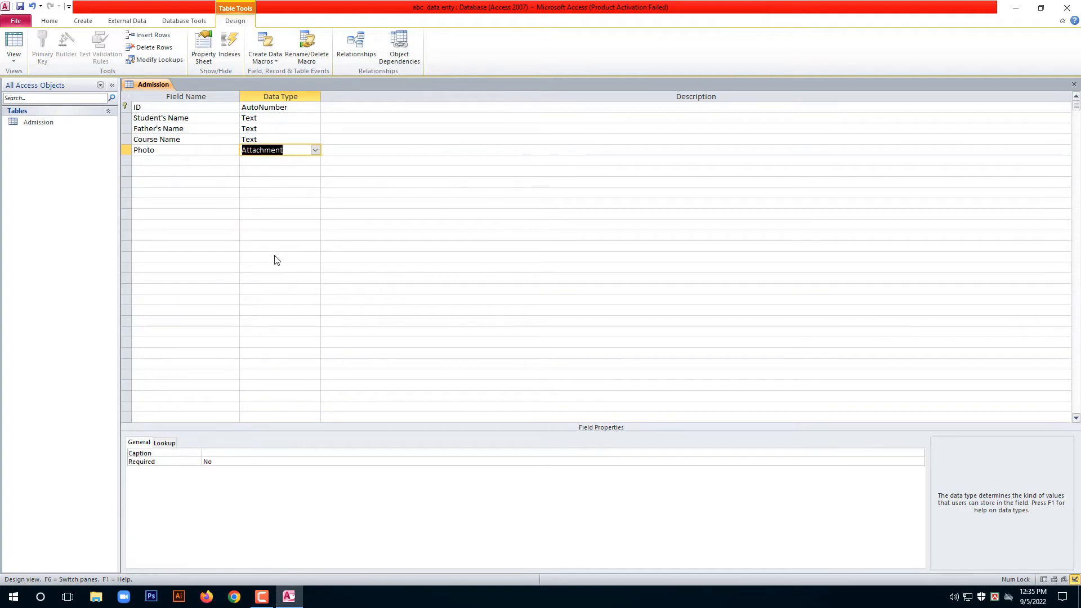
left_click(167, 163)
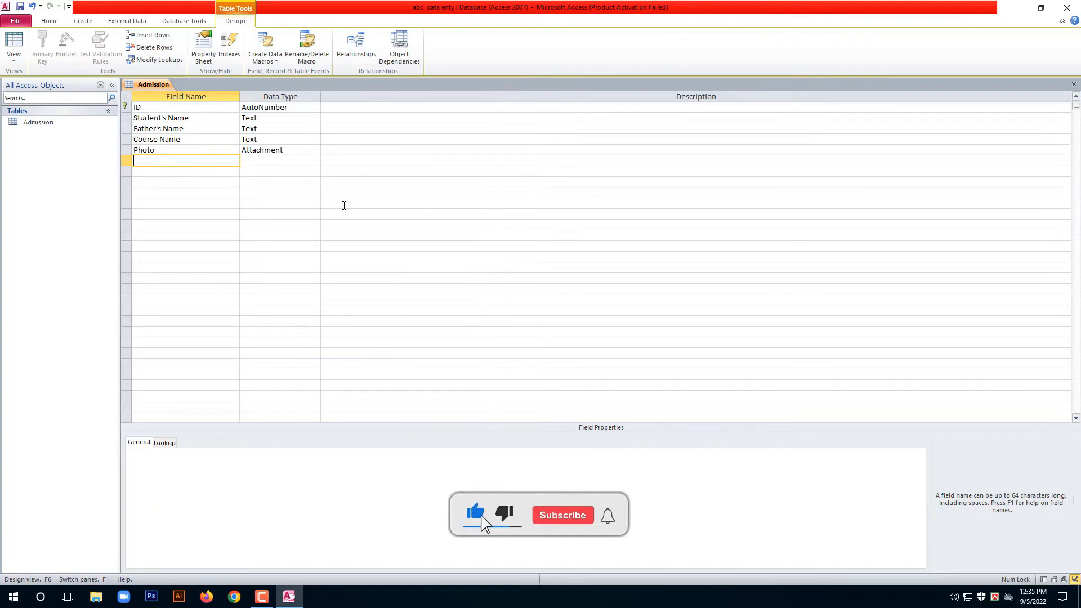
Add a field named Date, dismiss the reserved-word warning, and make it Date/Time.
type("Date")
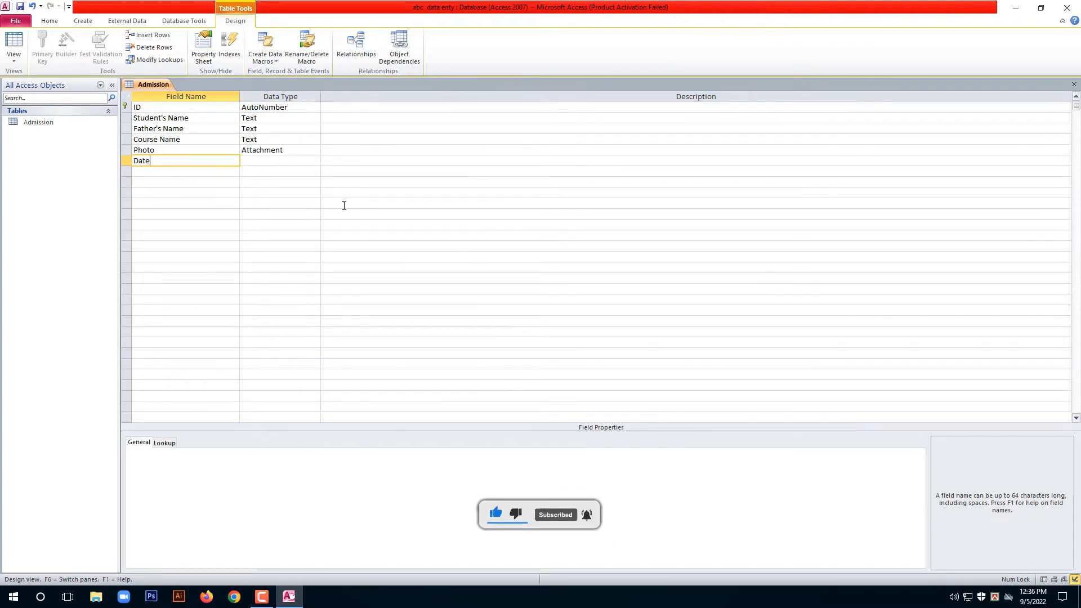
left_click(283, 159)
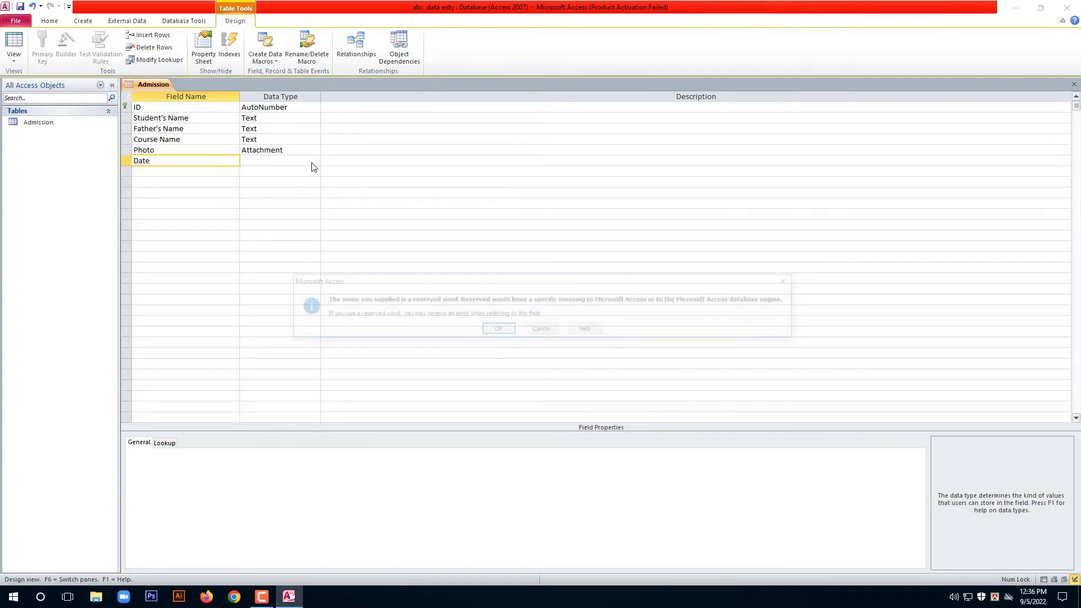
left_click(499, 330)
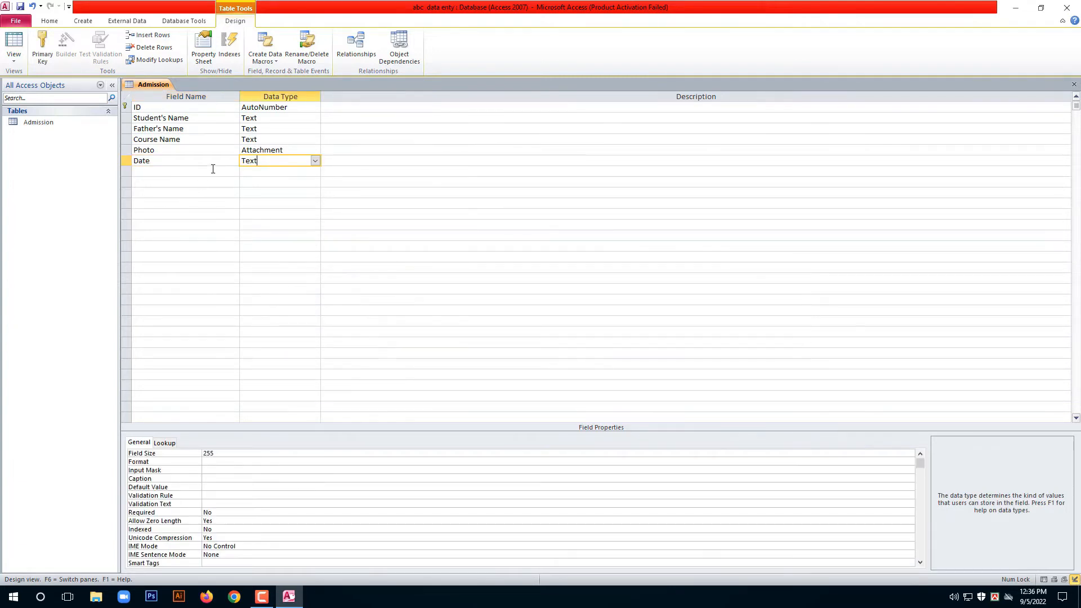
left_click(315, 161)
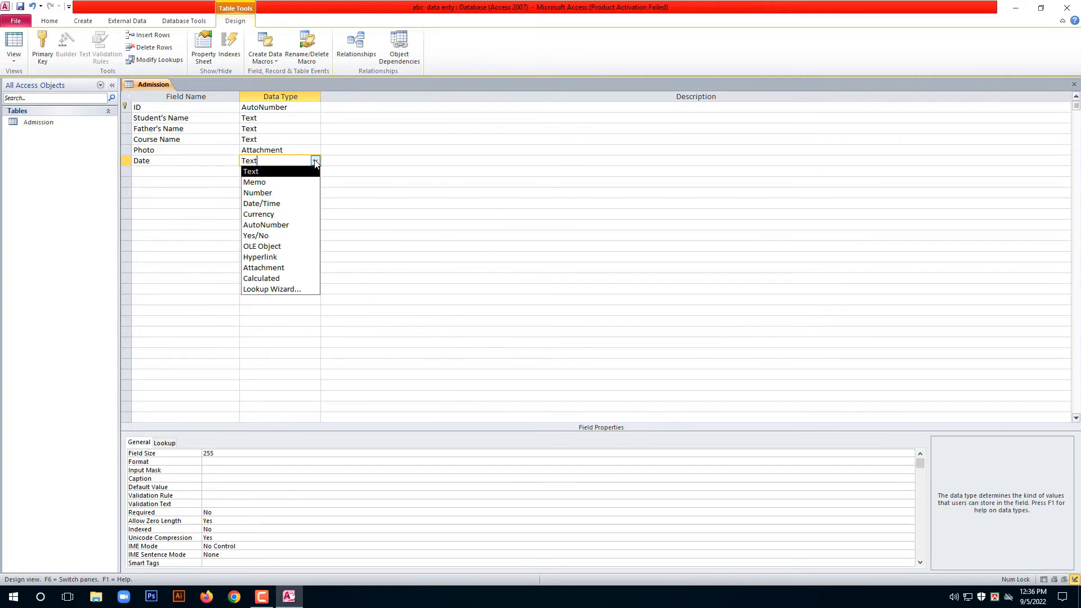
left_click(256, 204)
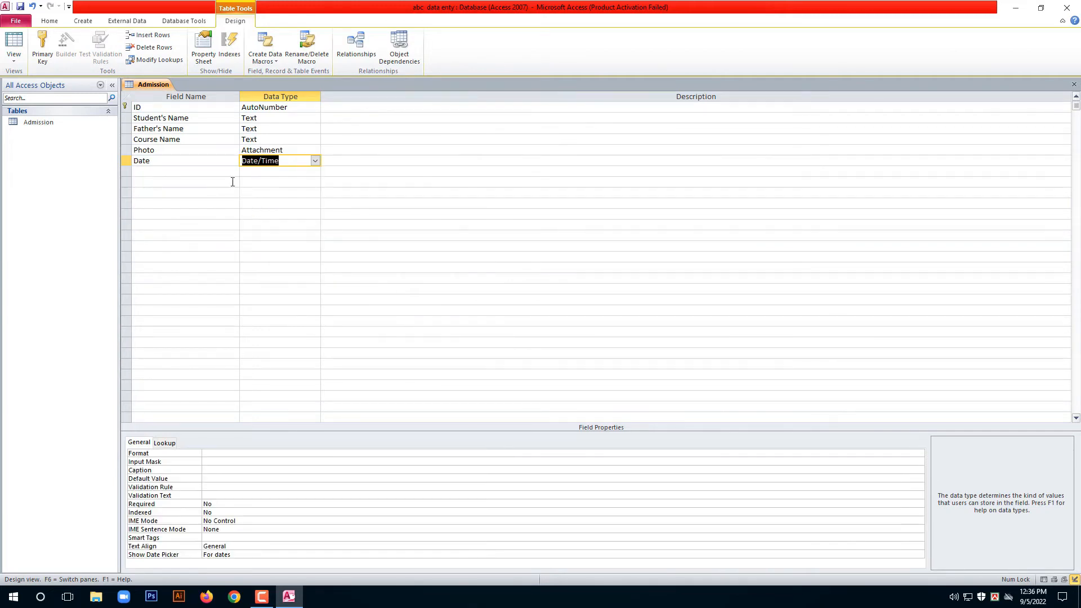
left_click(149, 171)
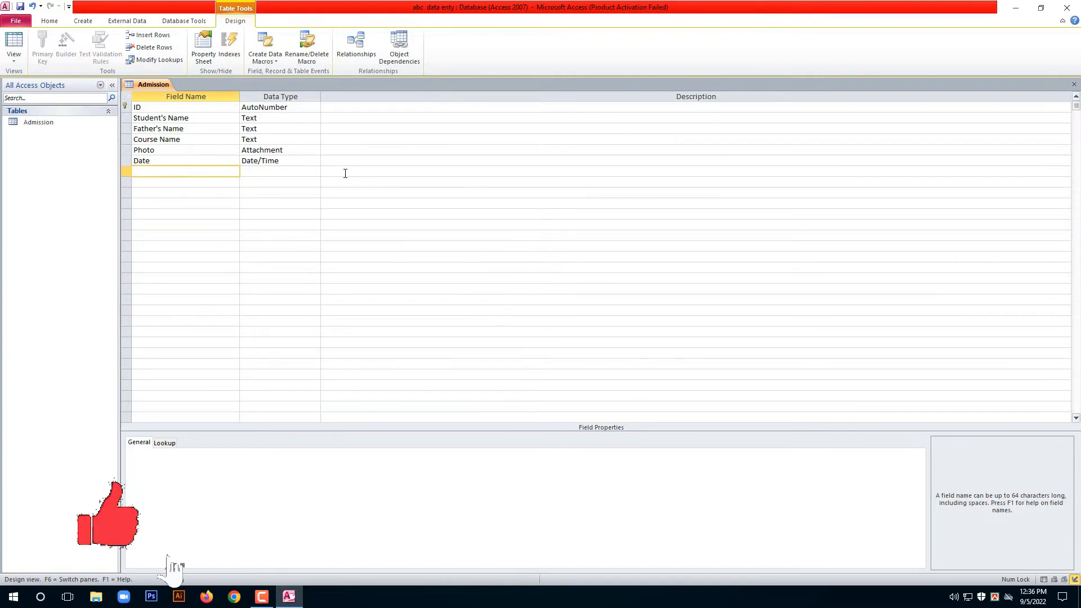
Add Course Fee and Payment fields and set both data types to Currency.
type("Cou")
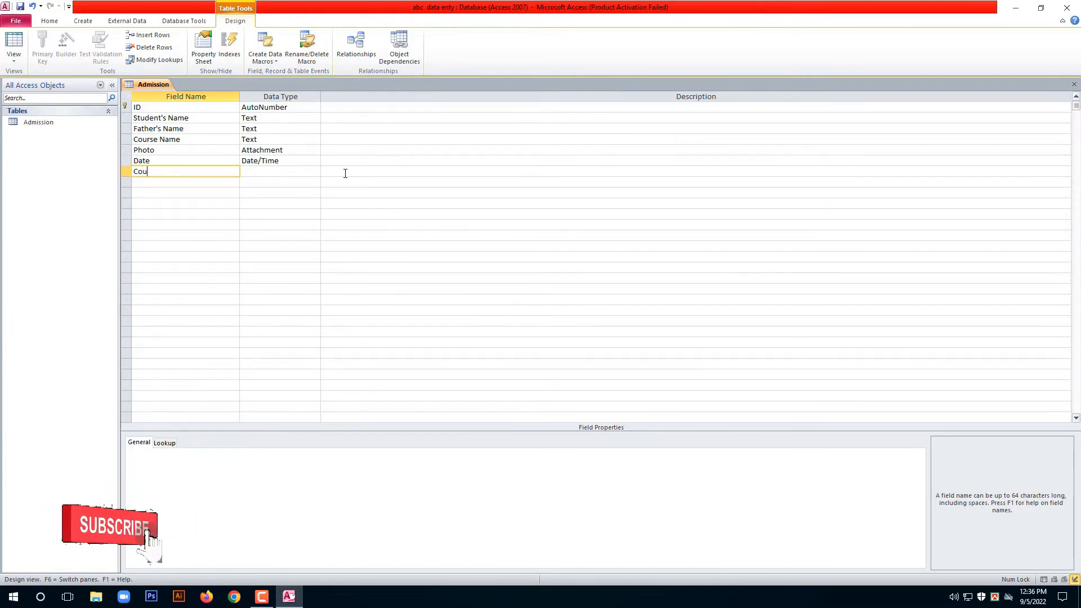
type("rse")
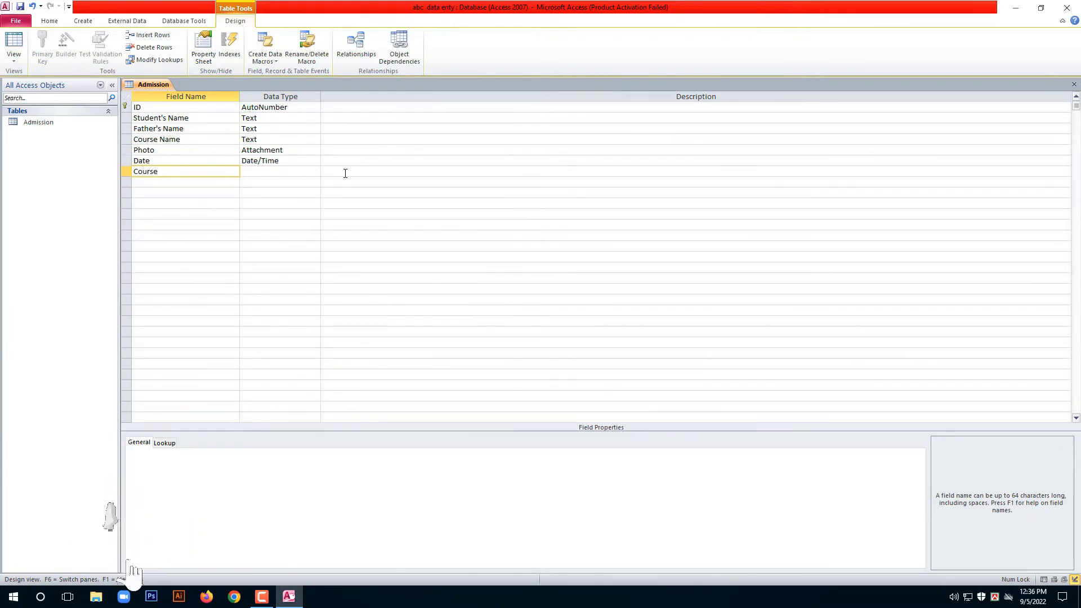
type(" Fee")
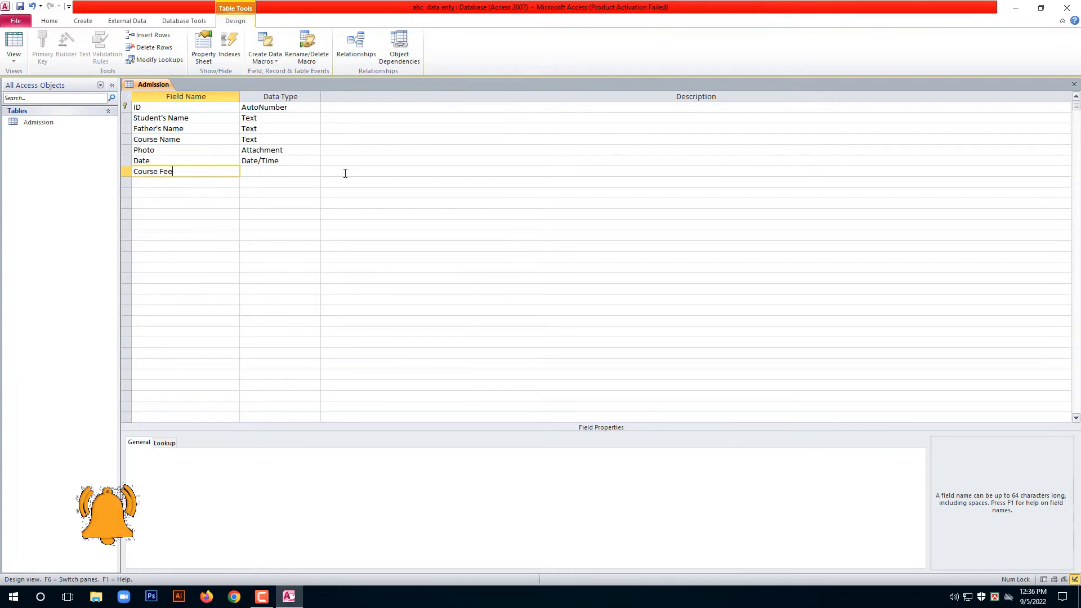
key("Down")
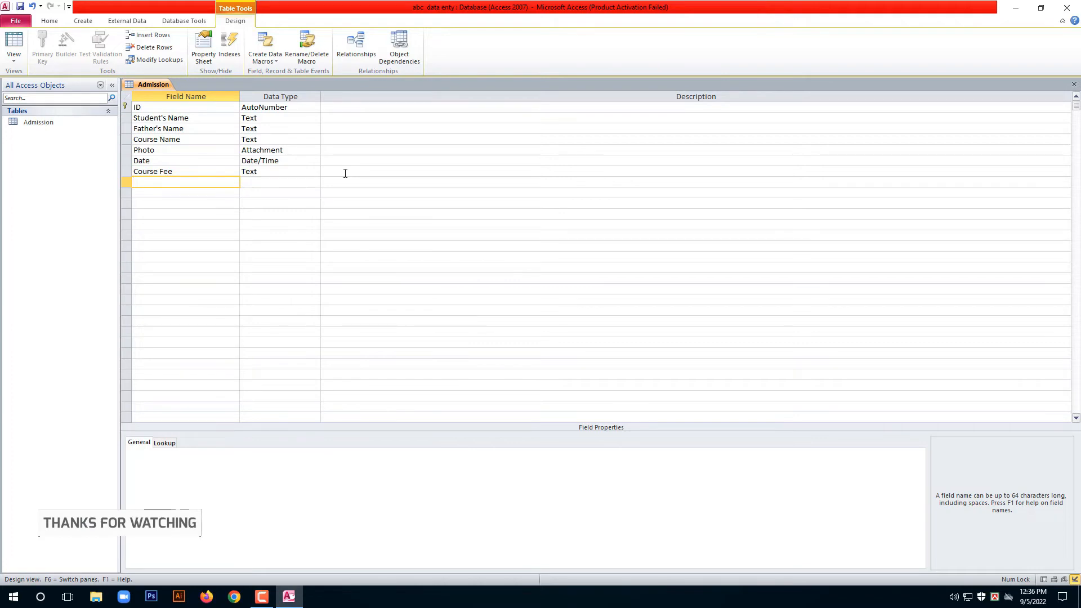
type("Pa")
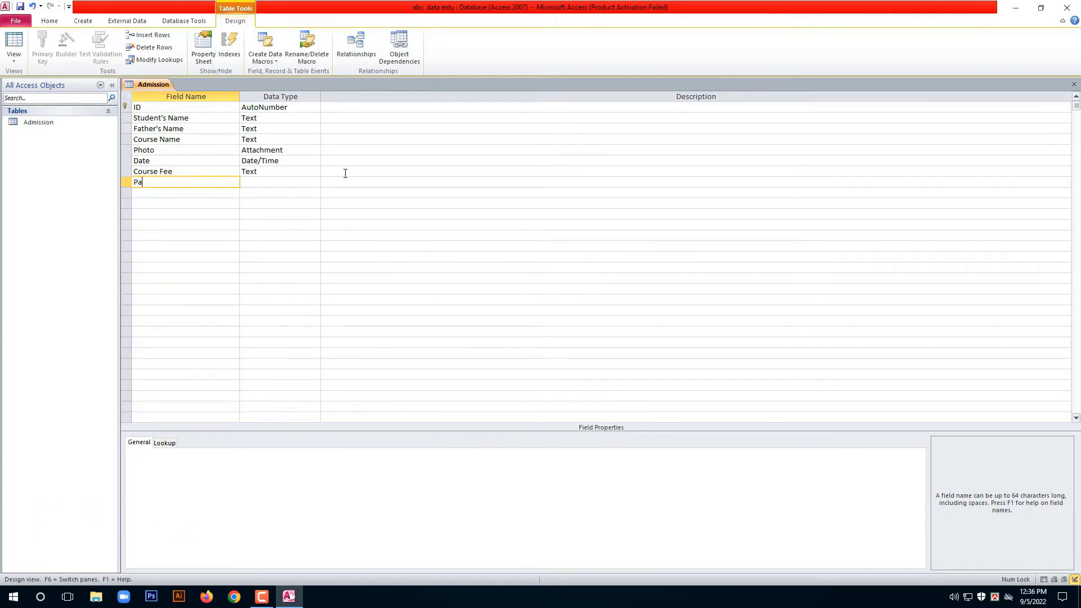
type("ument")
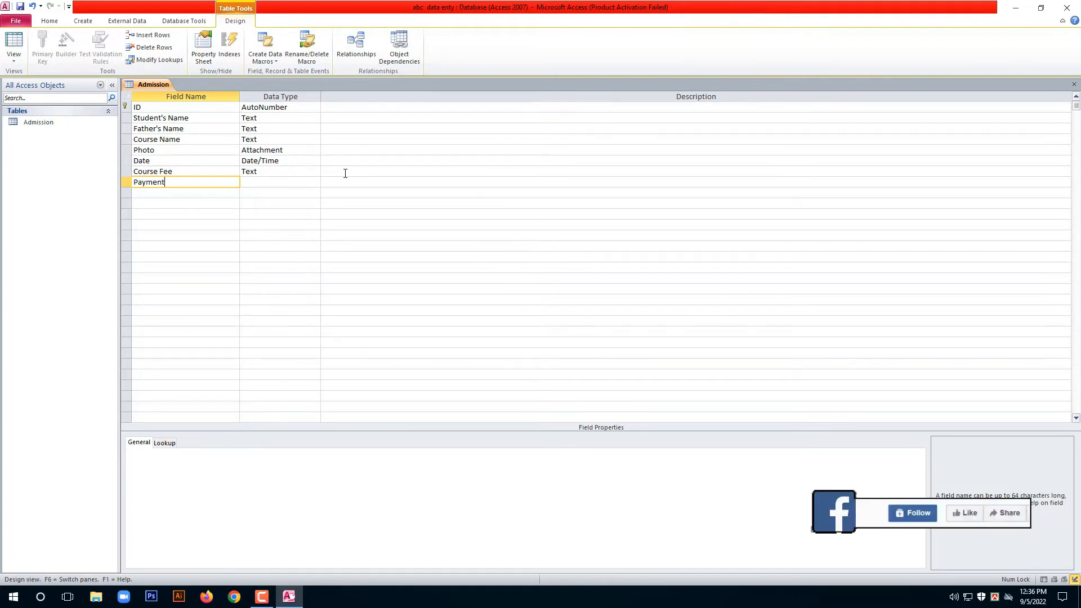
key("Down")
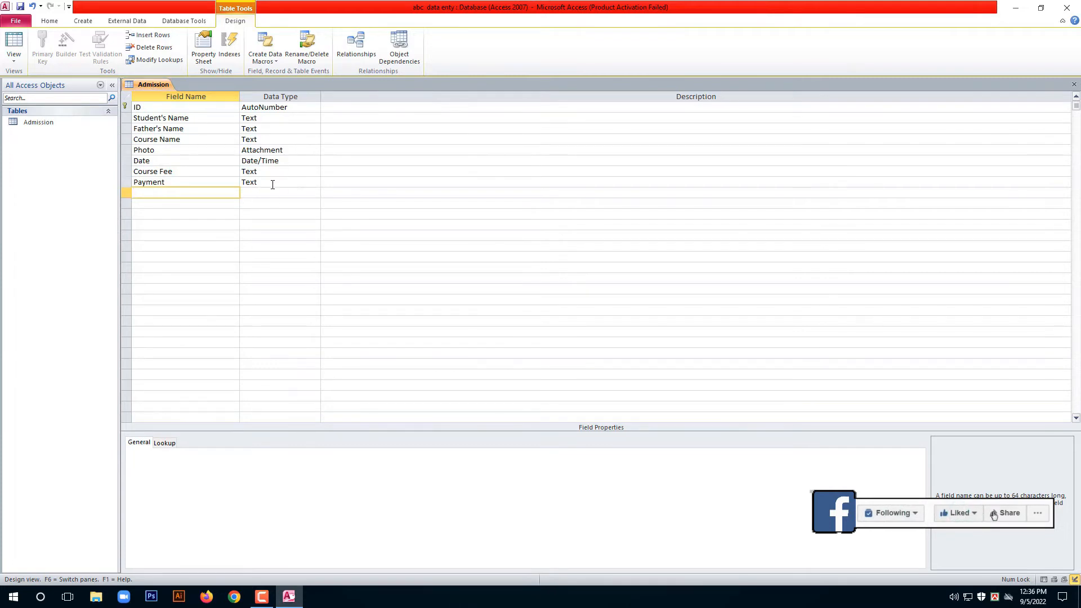
left_click(285, 171)
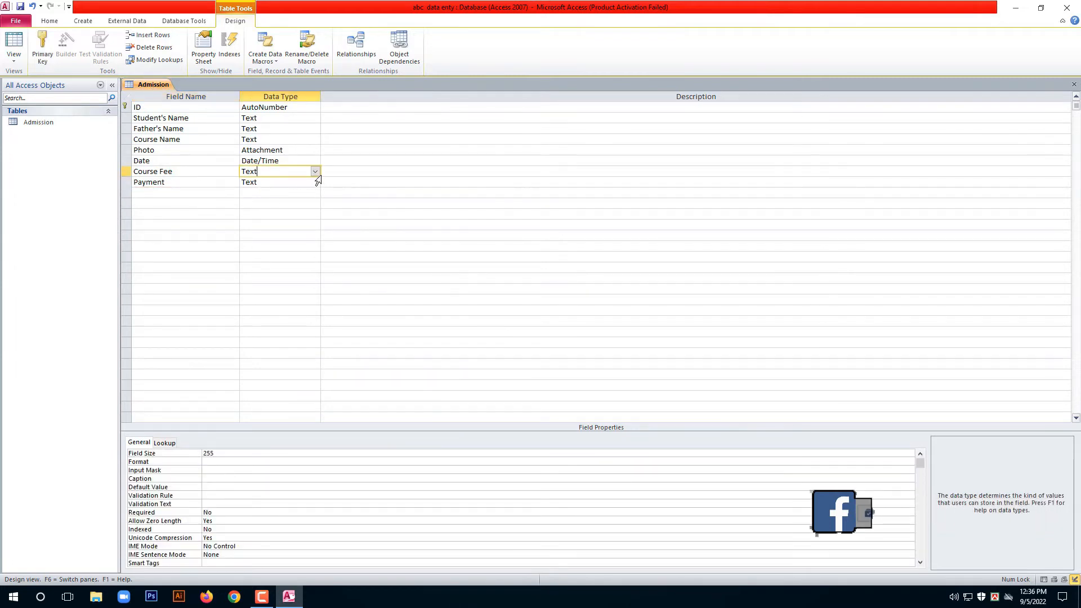
left_click(315, 172)
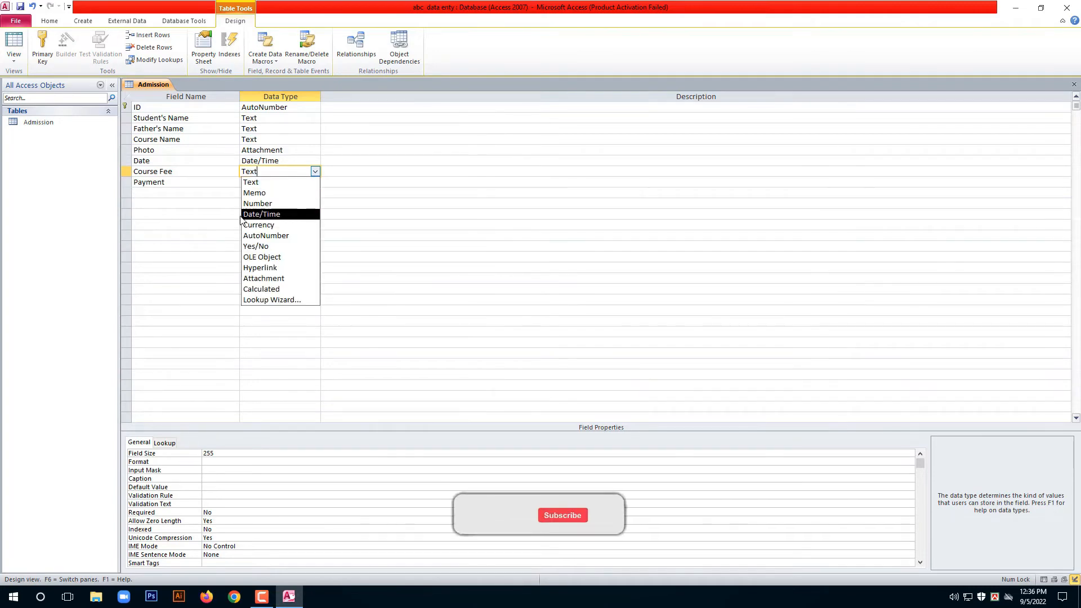
left_click(288, 225)
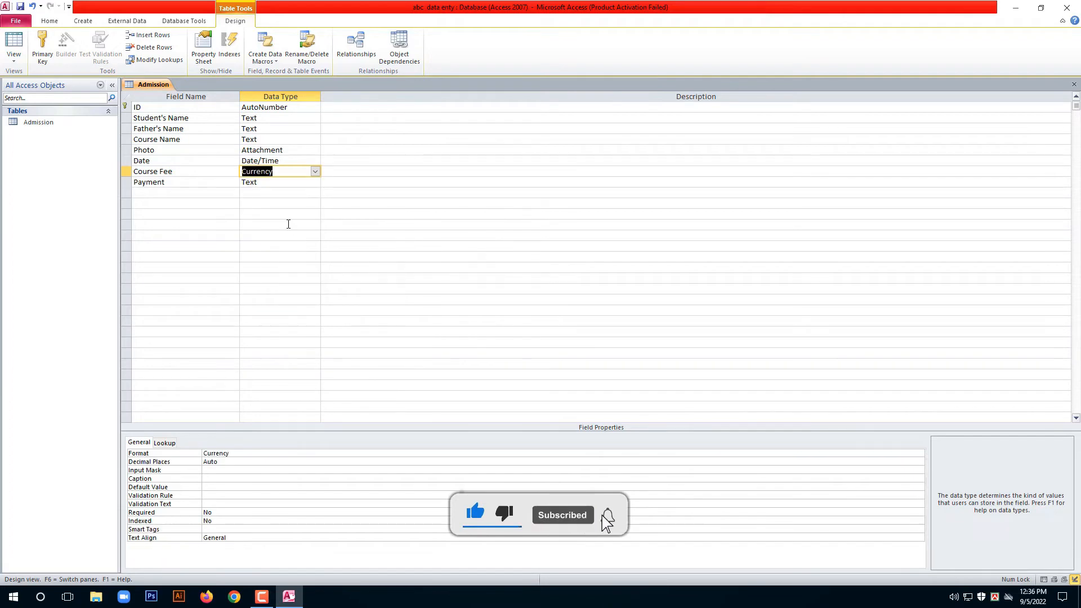
left_click(277, 182)
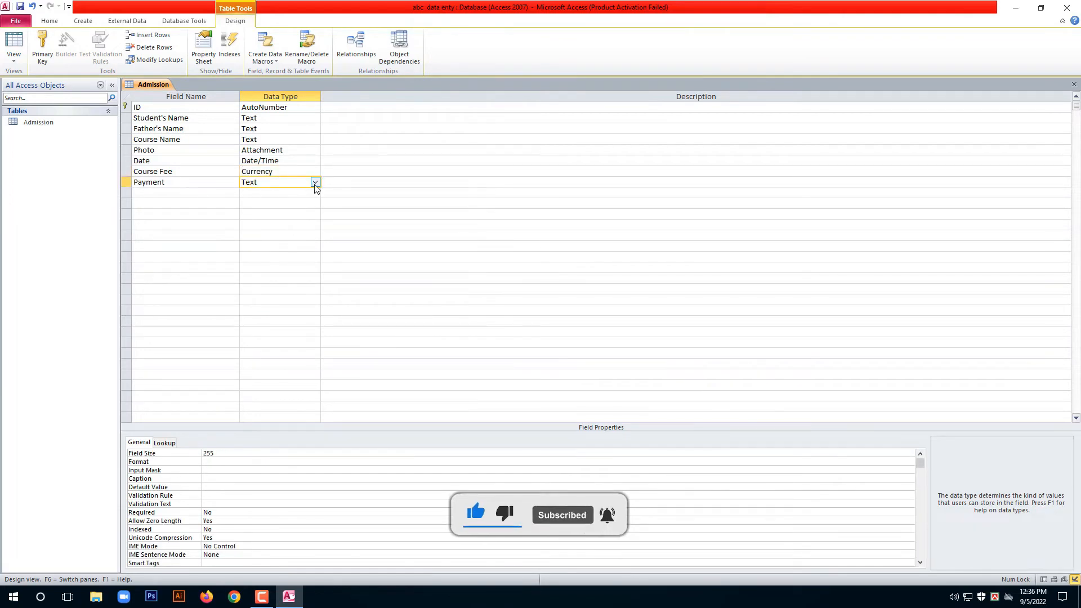
left_click(315, 182)
left_click(283, 237)
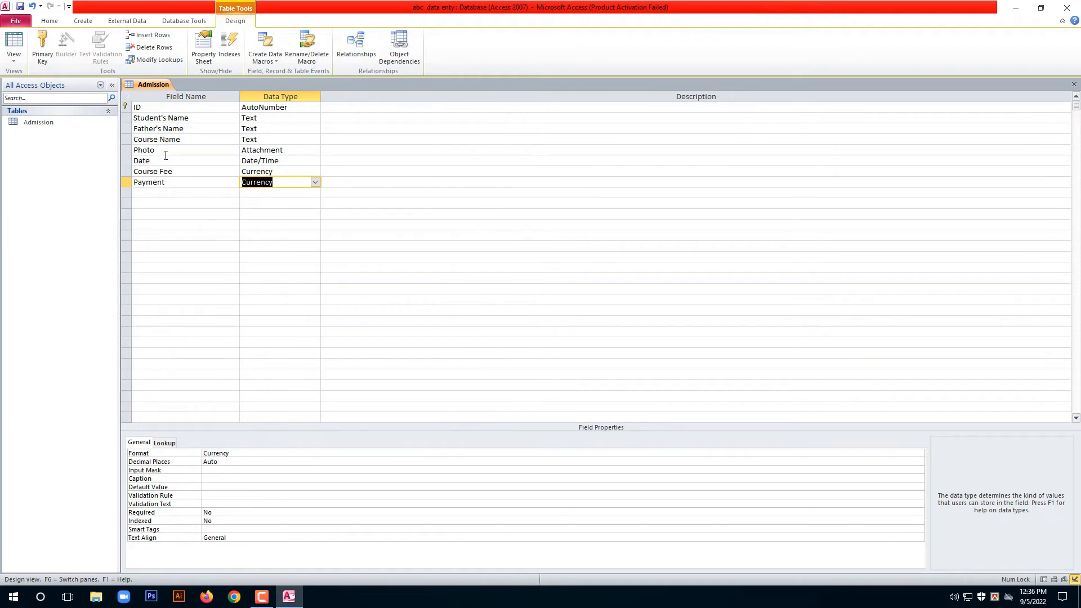
Add a Due field below Payment with the Currency data type.
left_click(163, 193)
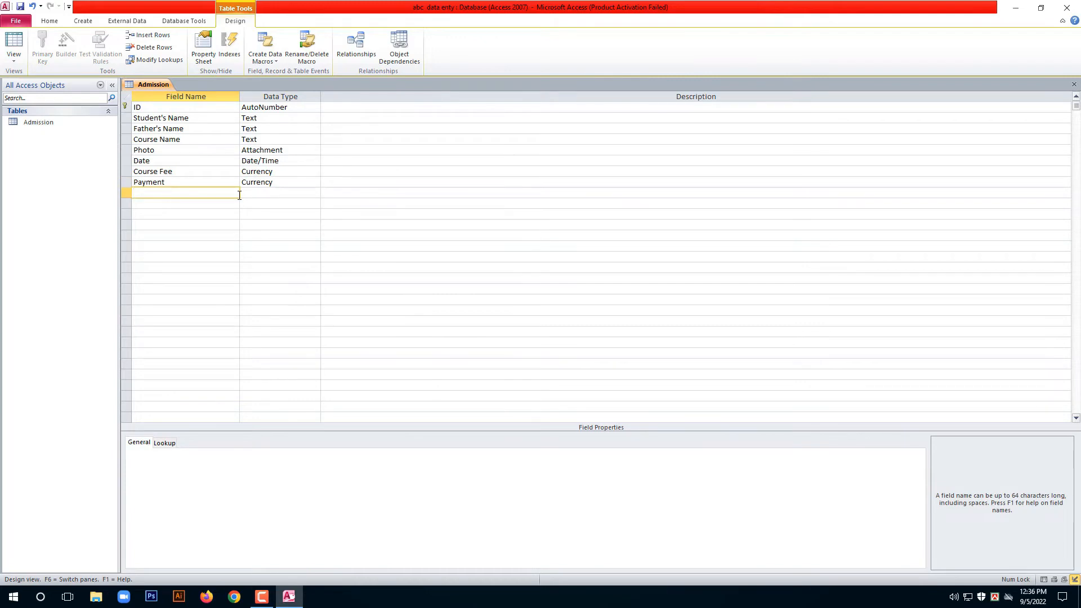
type("D")
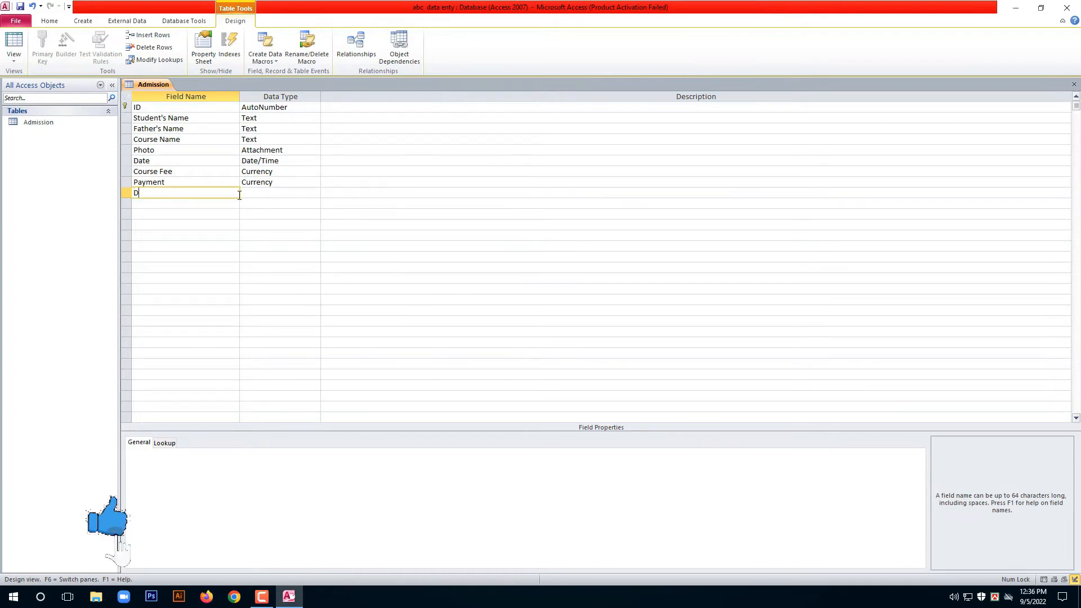
type("ue")
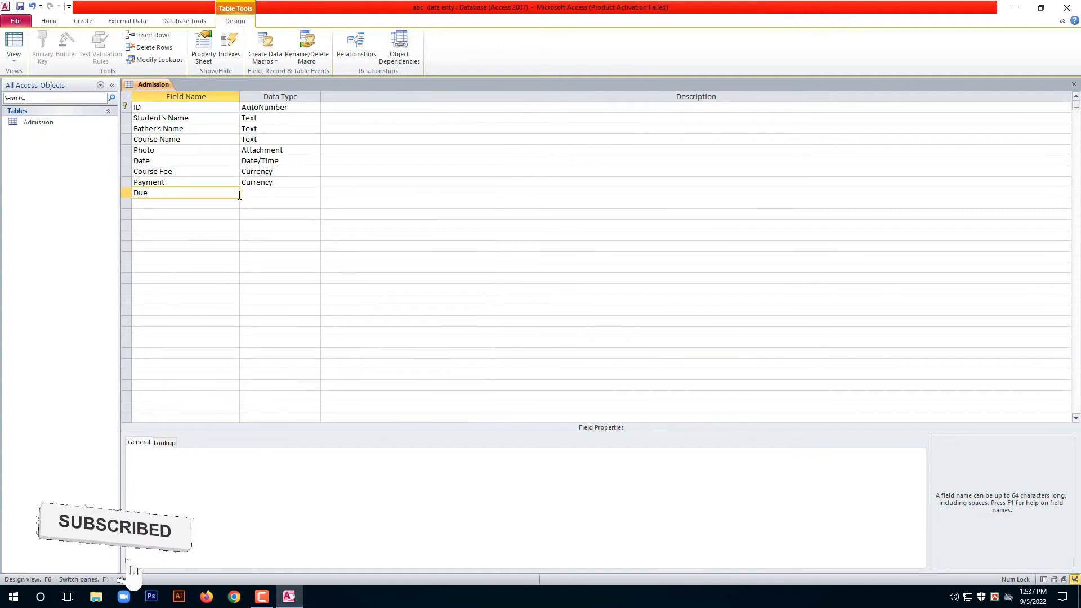
left_click(282, 193)
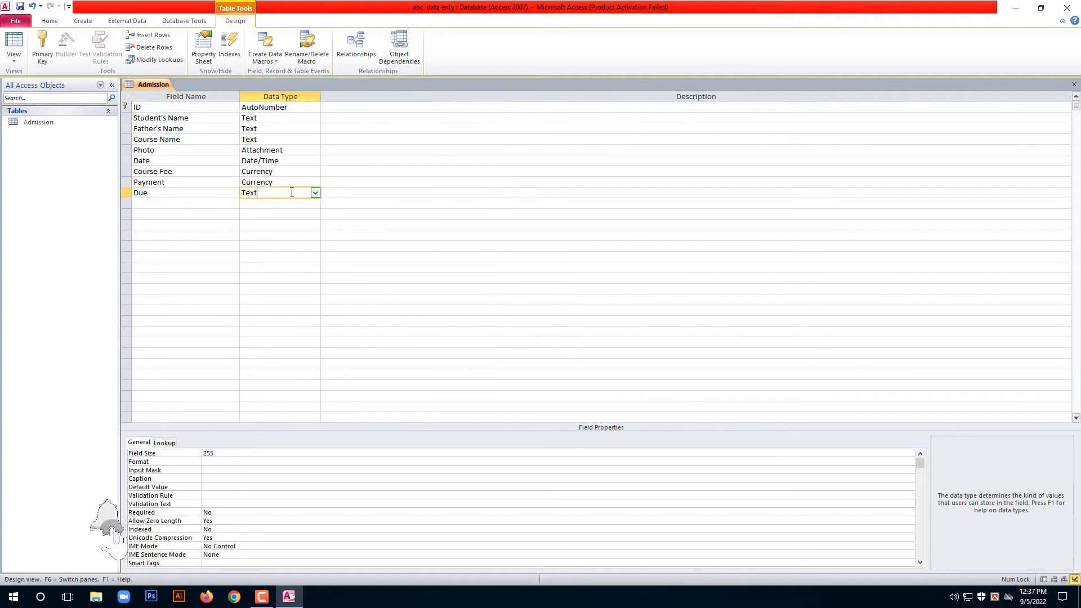
left_click(314, 193)
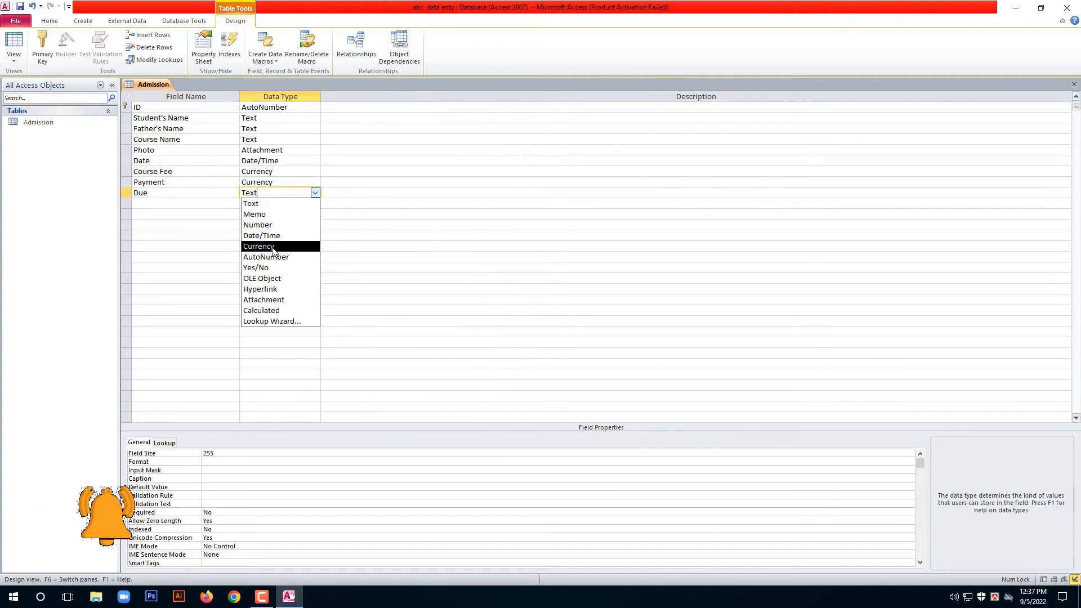
left_click(260, 246)
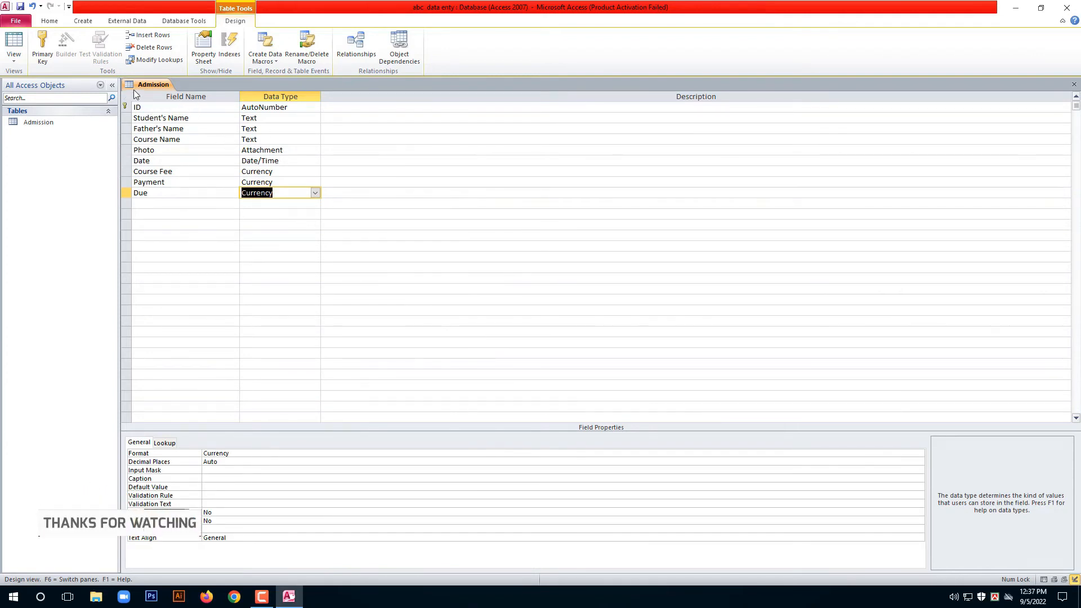
Close the Admission design view and reopen Admission in Datasheet view.
right_click(152, 88)
left_click(169, 88)
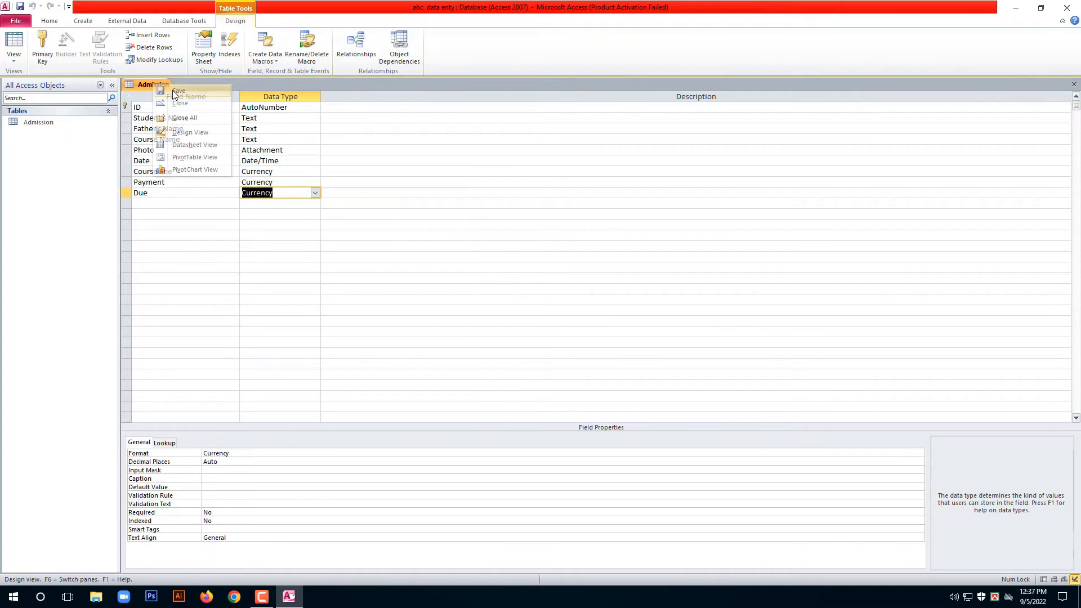
right_click(162, 83)
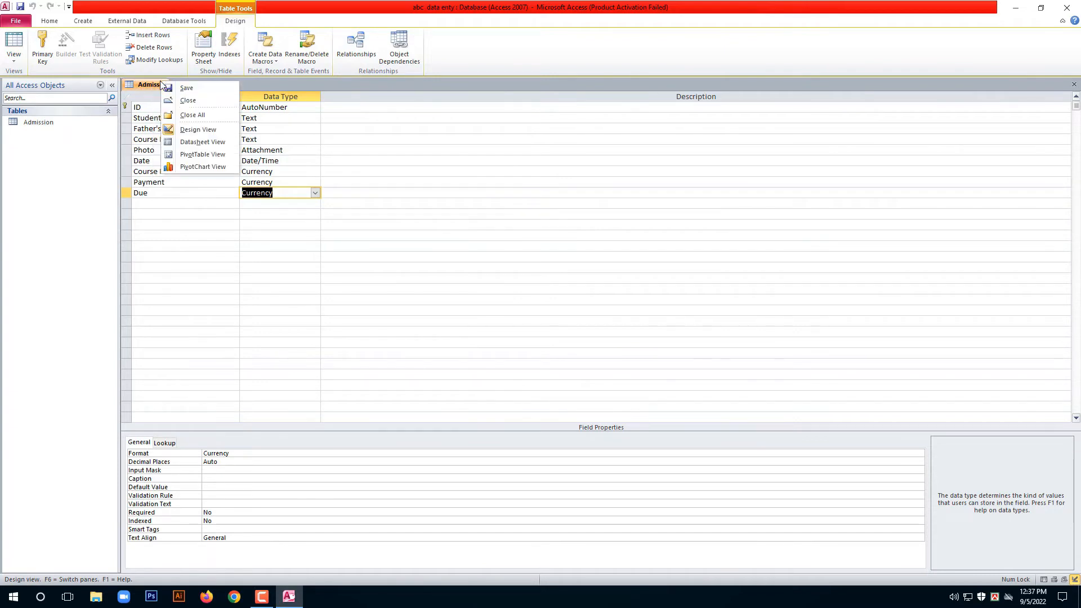
left_click(186, 100)
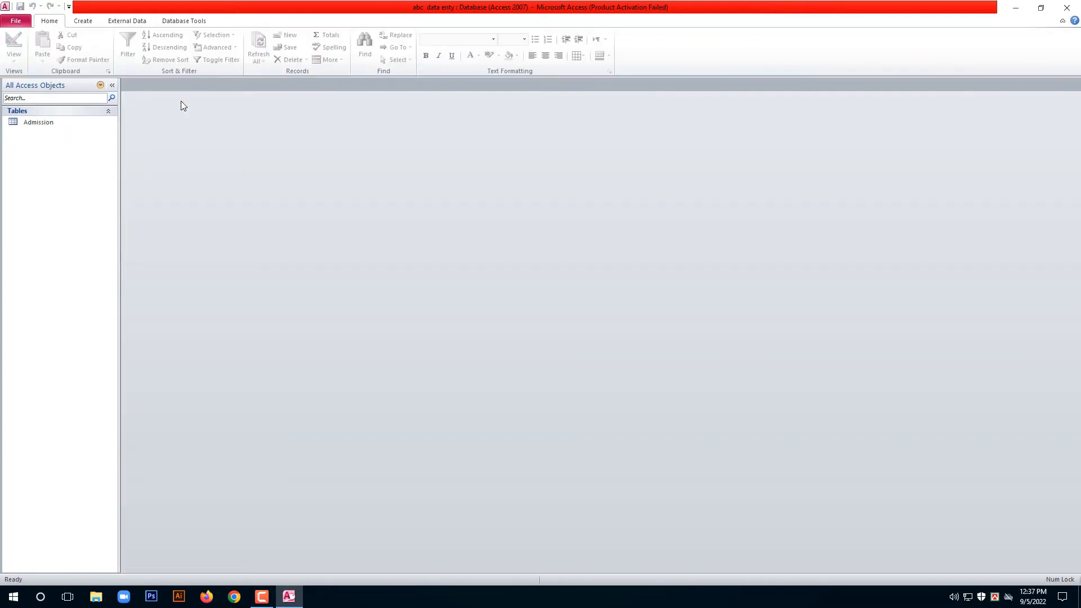
right_click(50, 126)
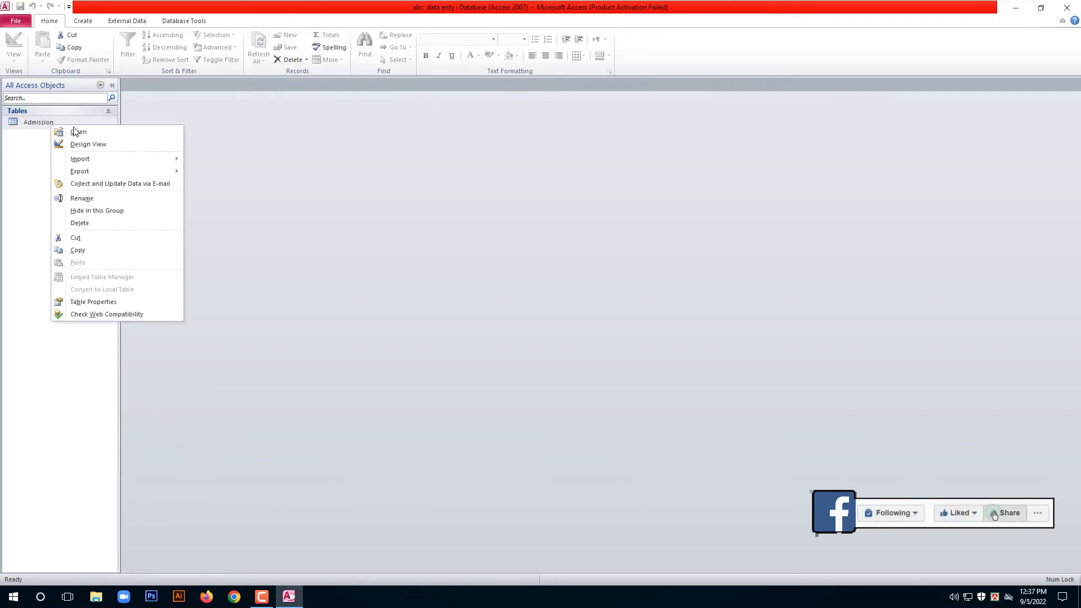
left_click(74, 132)
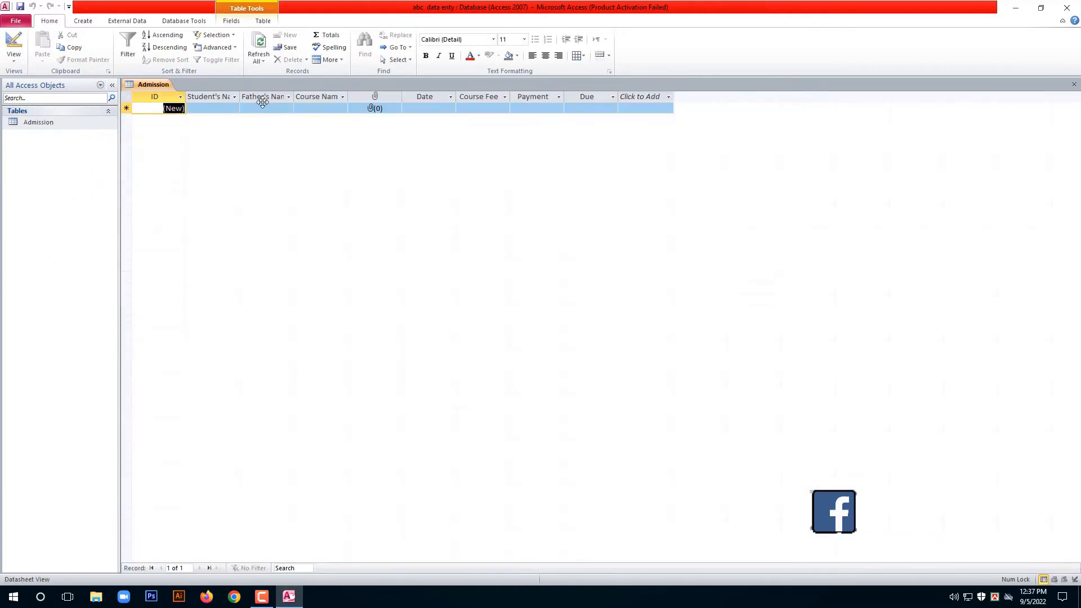
Widen the Student's Name and Father's Name columns so their headings fit.
left_click(220, 109)
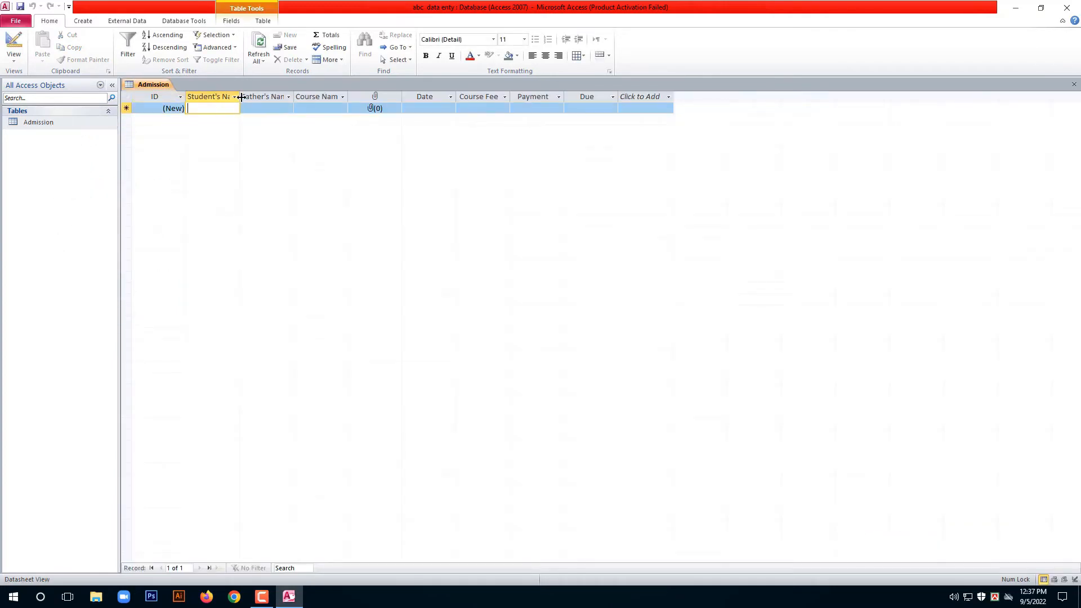
left_click_drag(241, 97, 255, 97)
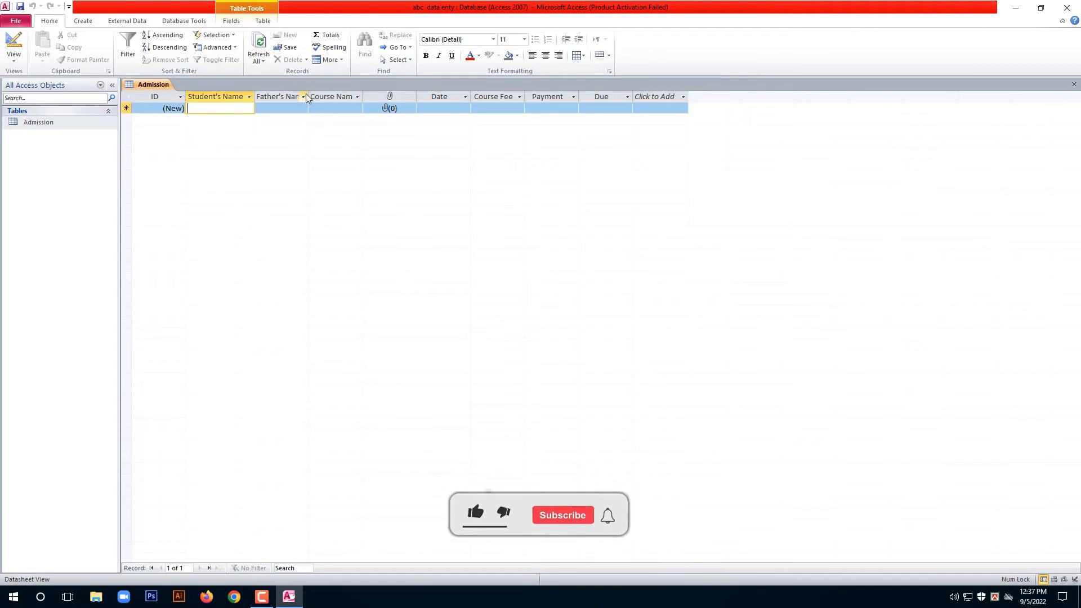
left_click_drag(306, 98, 392, 98)
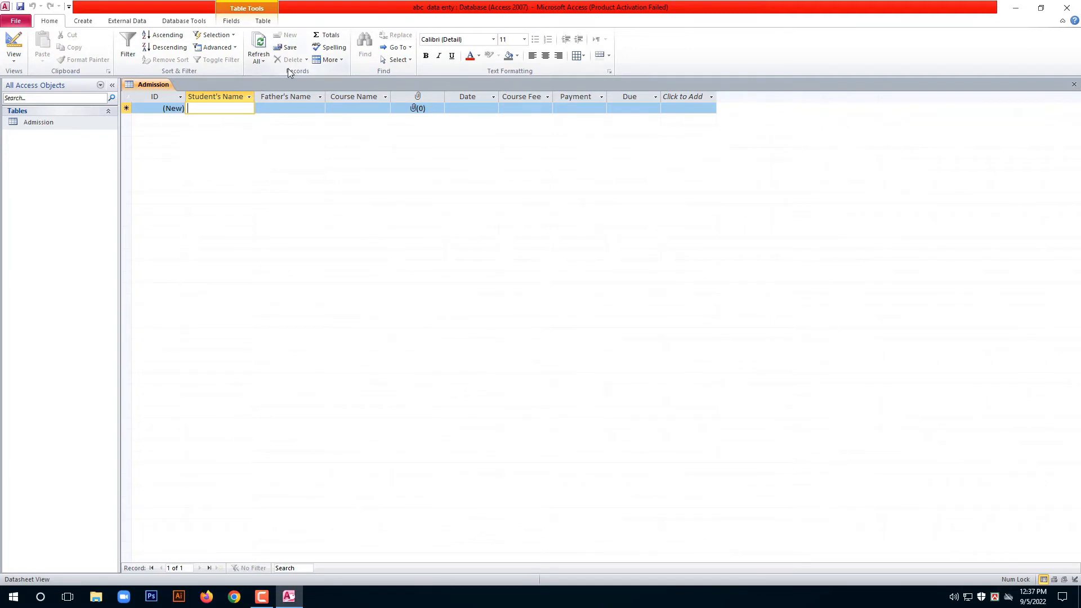
Replace the lowercase draft with the student's full name, then enter the father's name.
type("abul")
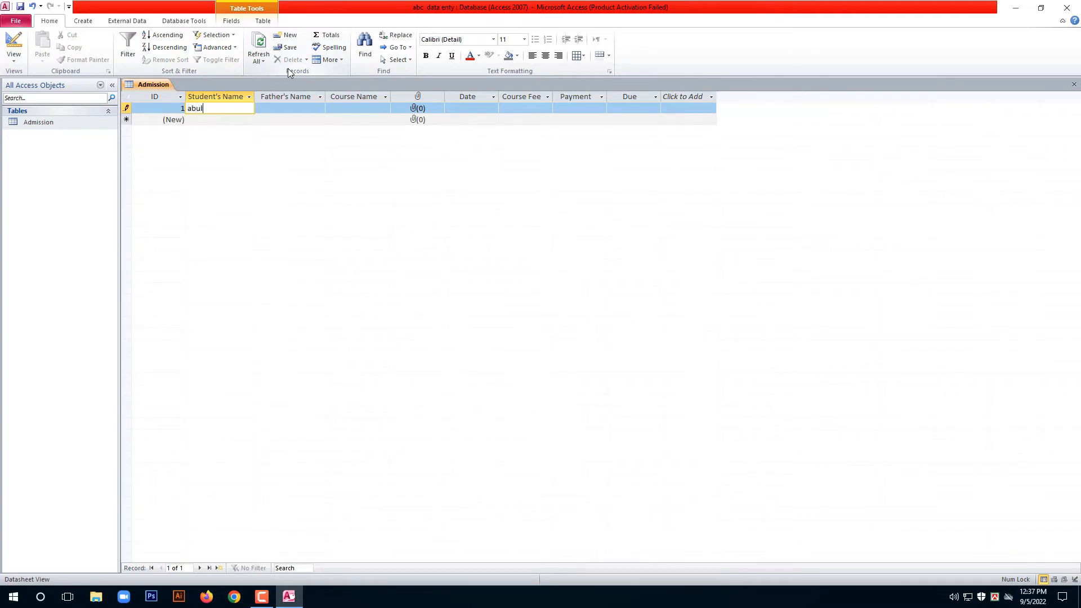
key("BackSpace")
key("BackSpace")
key("BackSpace")
key("BackSpace")
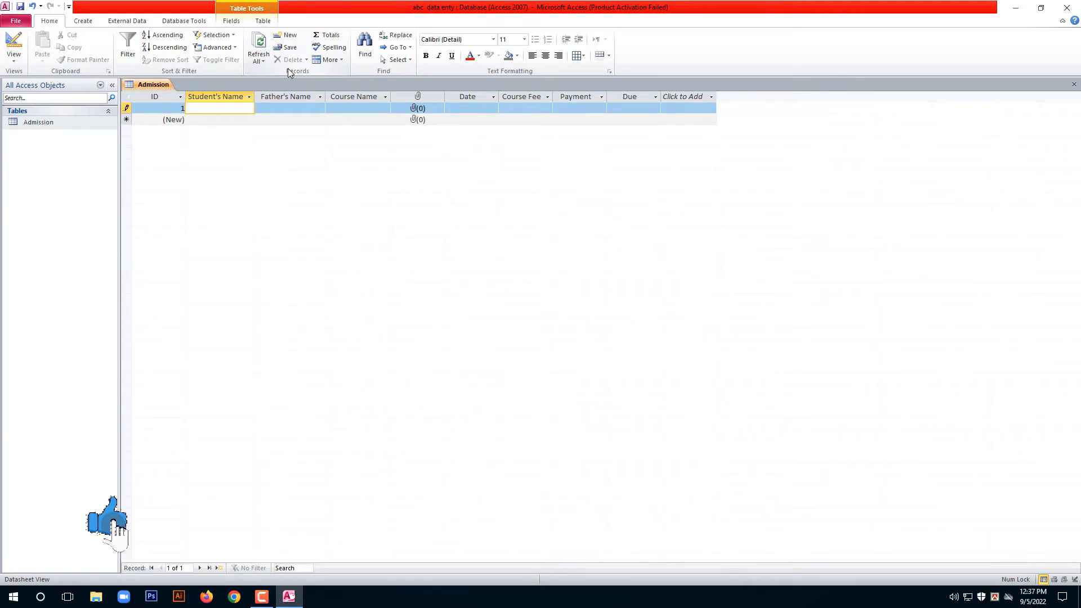
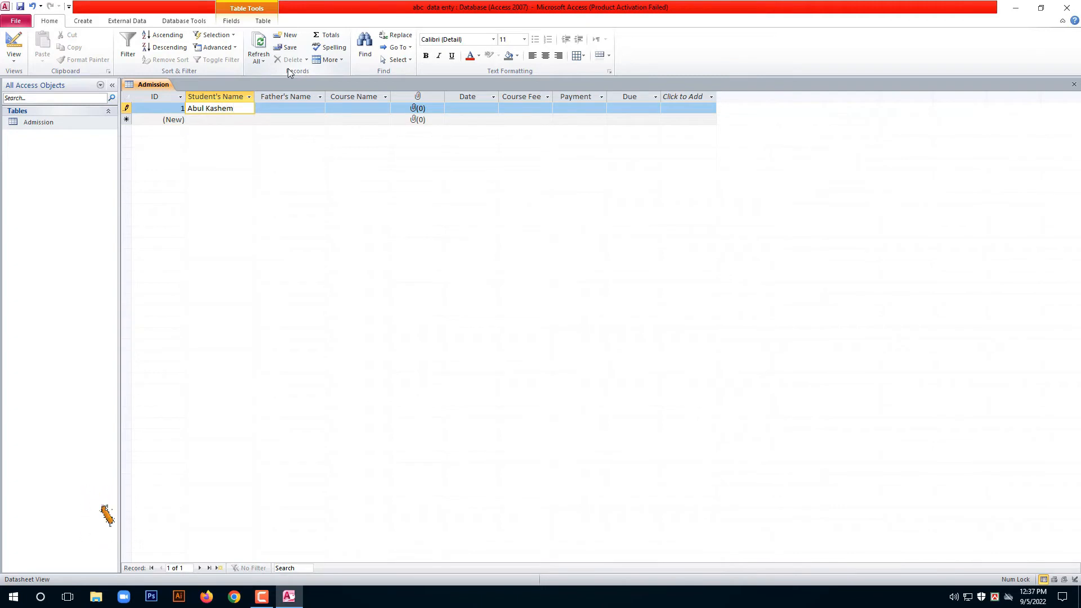
key("Tab")
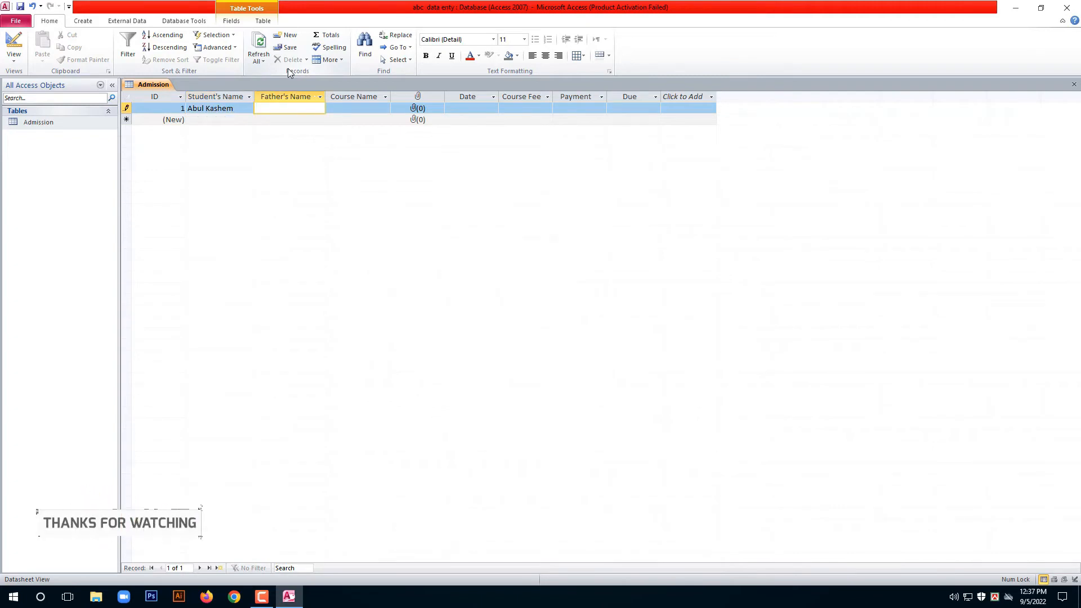
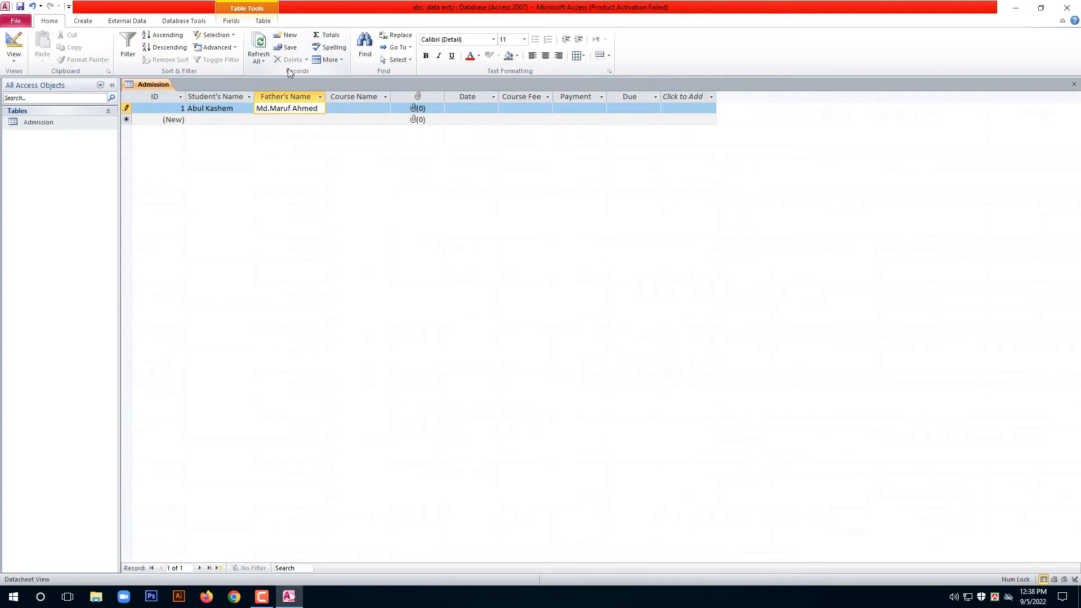
key("Tab")
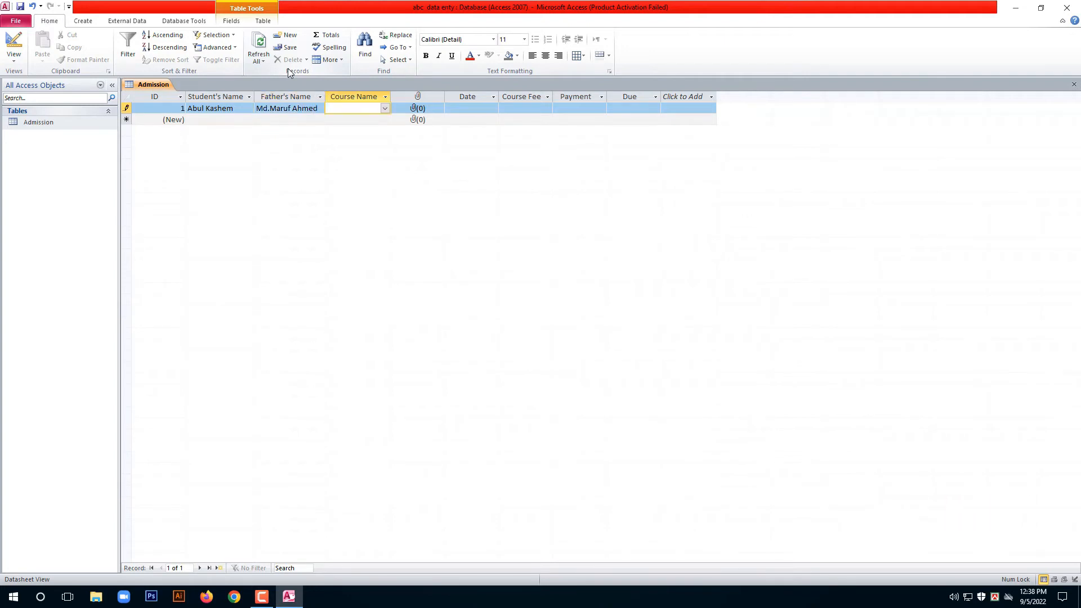
Choose Freelancing from the Course Name dropdown for the first record.
left_click(388, 109)
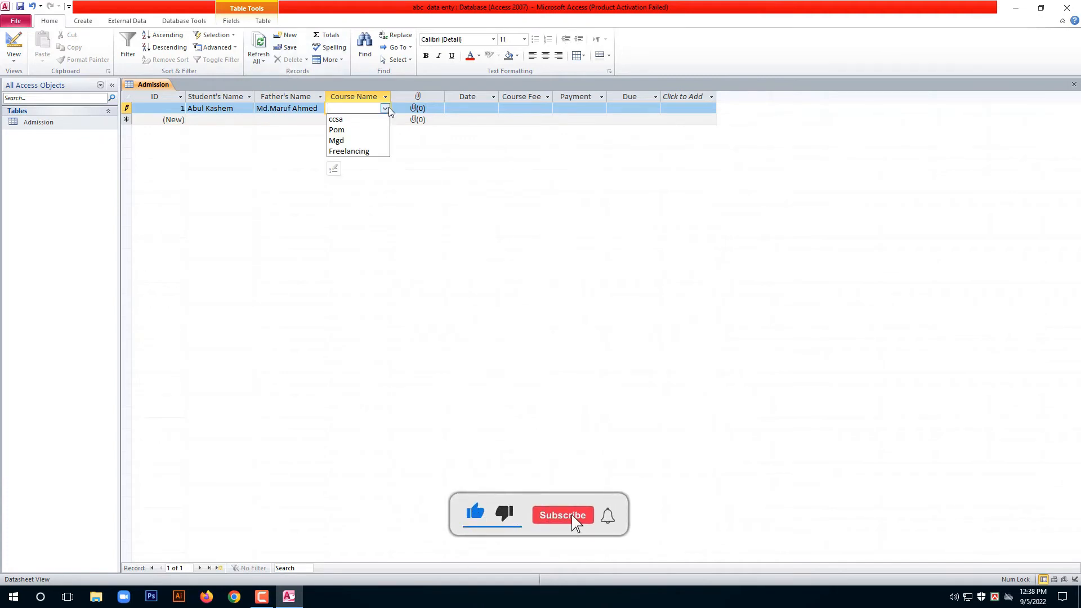
left_click(351, 151)
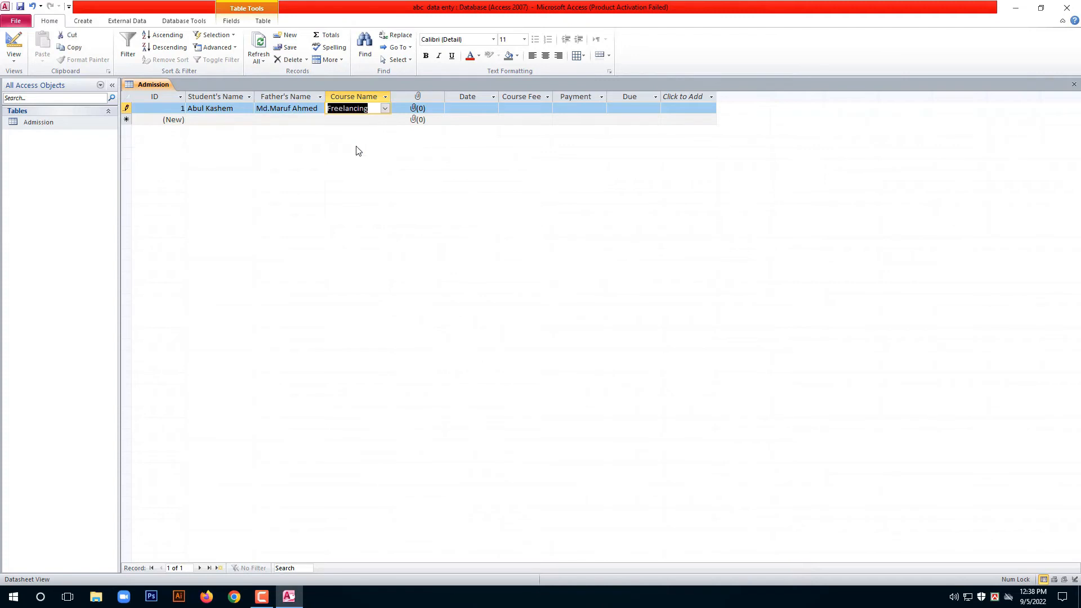
Attach Seminar Banner-01.jpg from the Pictures folder to the first record's Photo field.
left_click(425, 113)
double_click(423, 112)
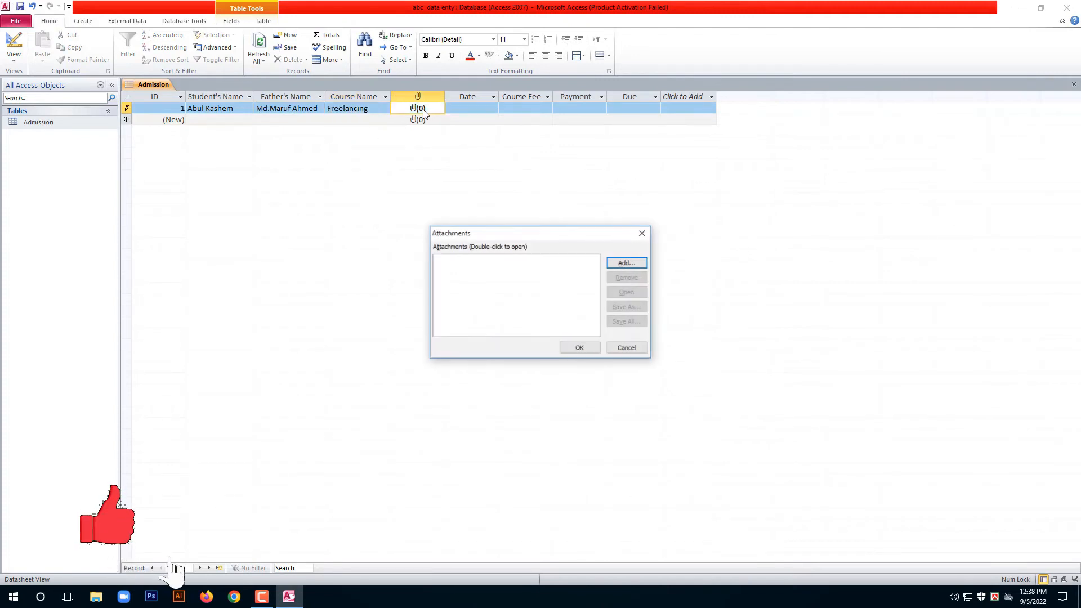
left_click(627, 263)
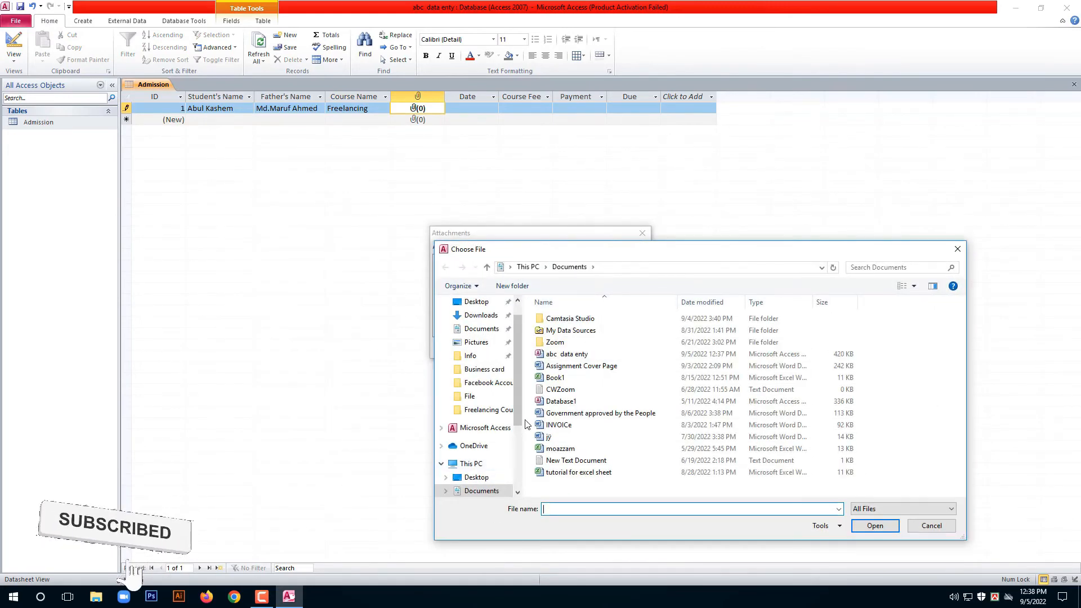
scroll(519, 418, "down", 3)
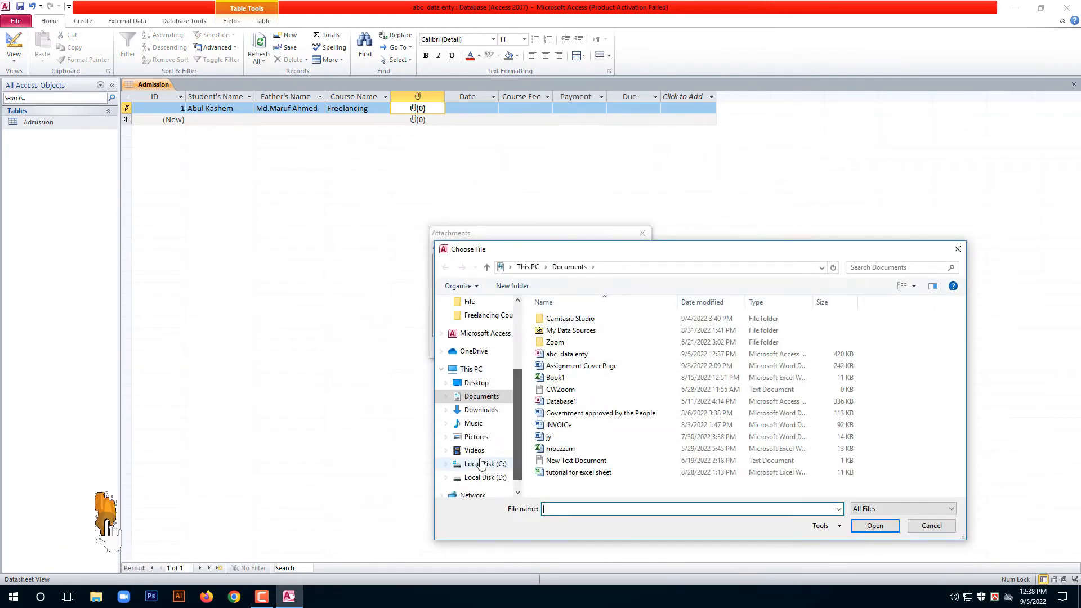
left_click(473, 437)
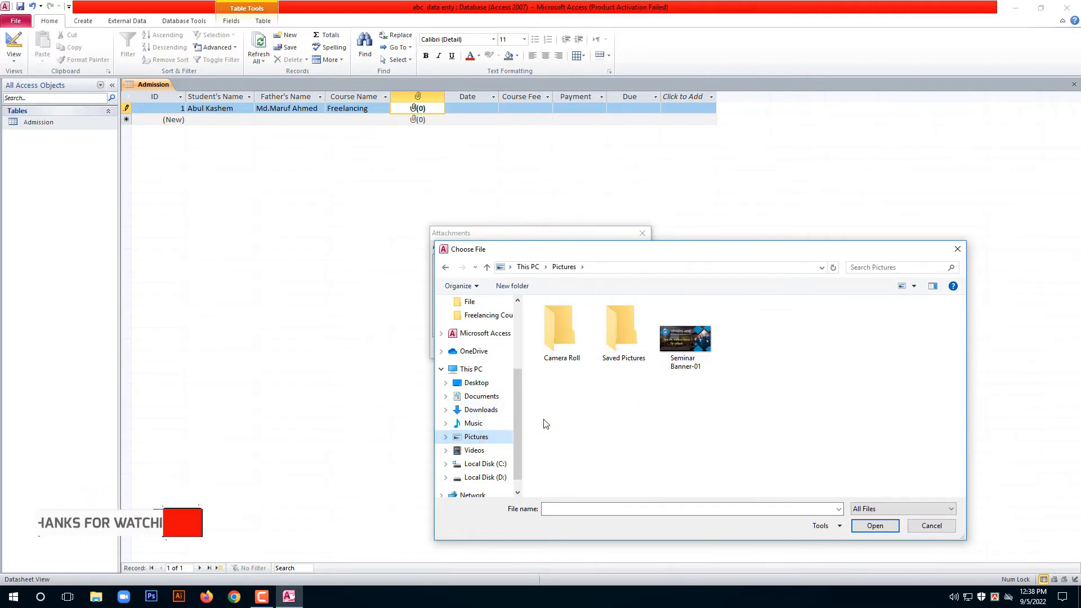
left_click(625, 353)
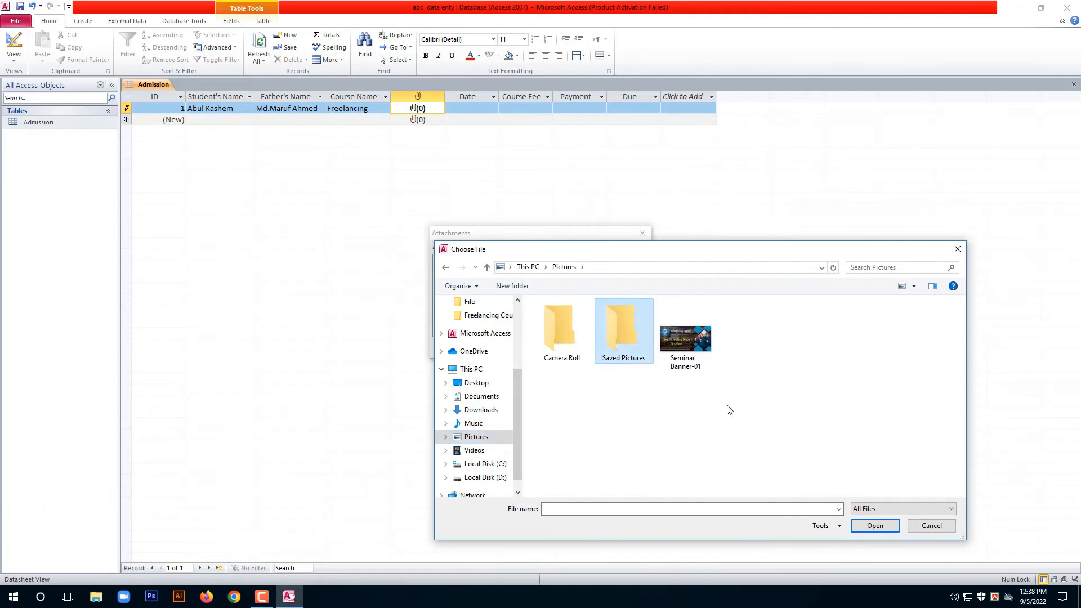
left_click(875, 525)
left_click(495, 439)
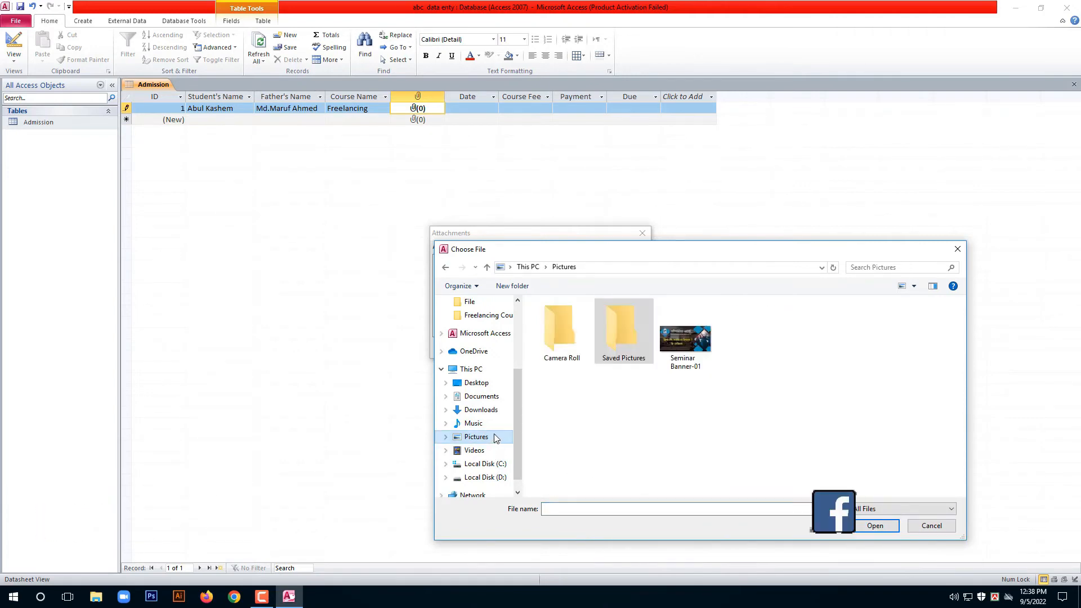
left_click(696, 352)
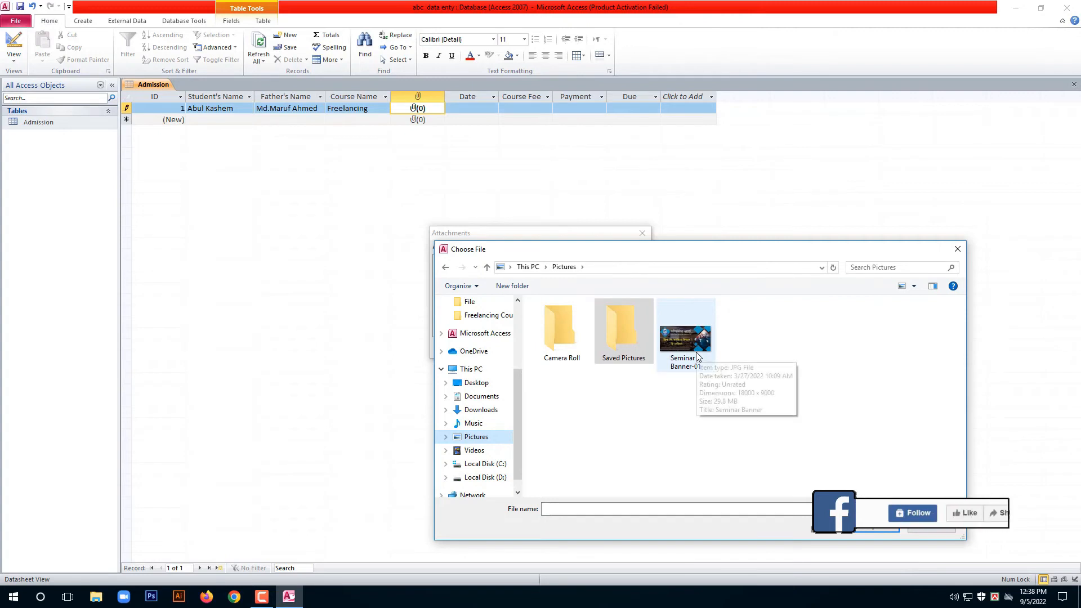
left_click(876, 529)
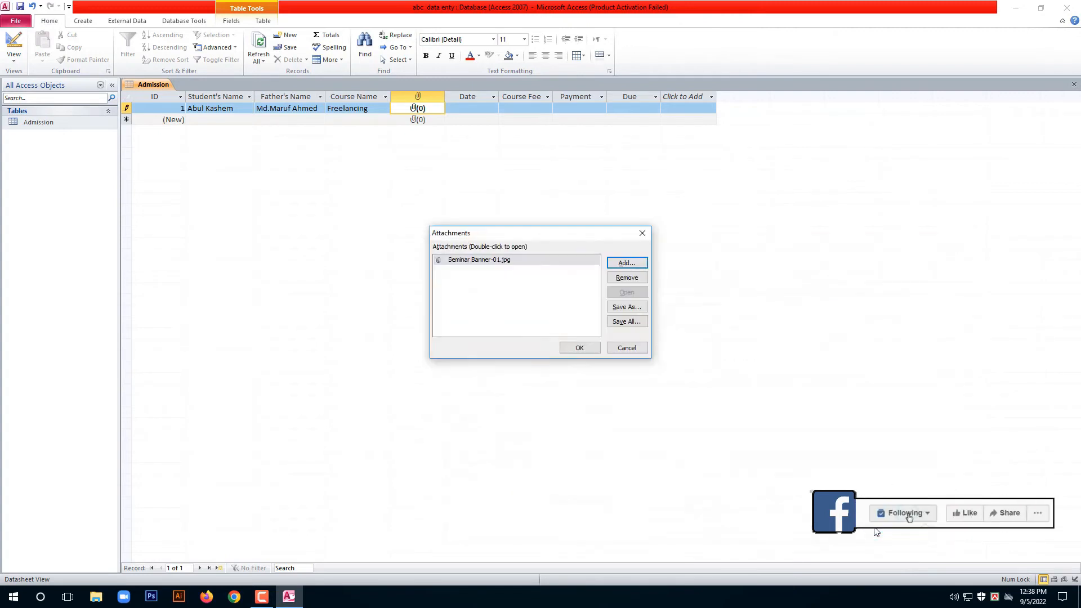
left_click(583, 348)
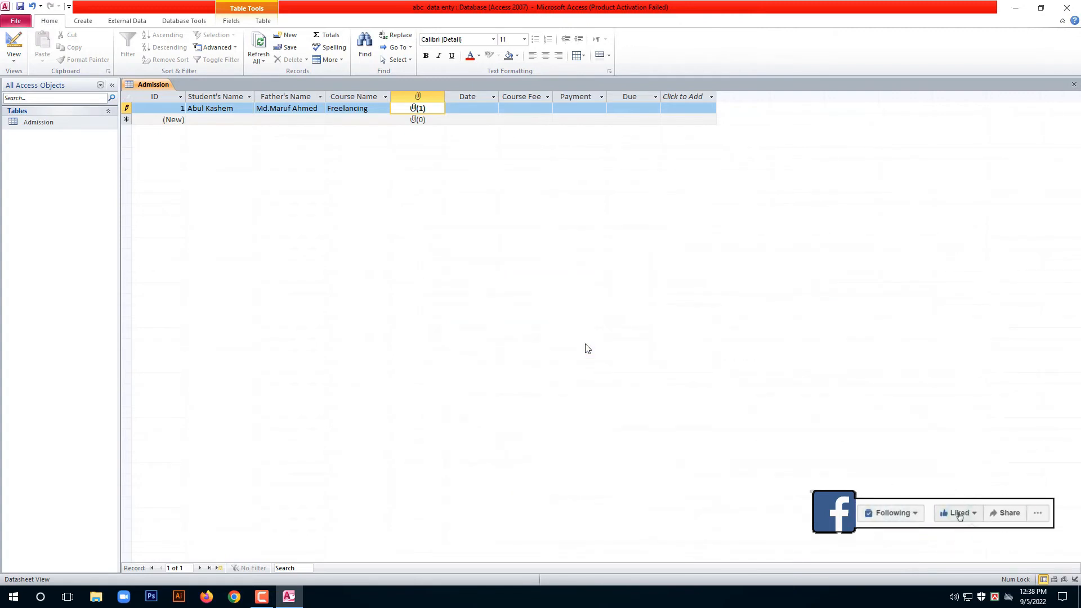
left_click(484, 110)
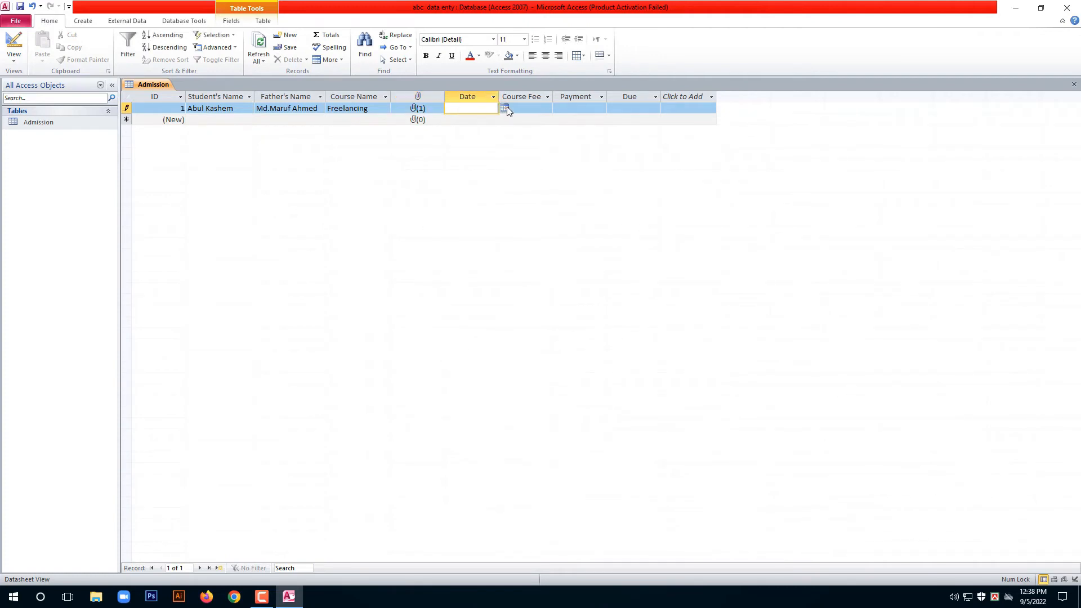
Enter date 9/5/2022, course fee 10000 and payment 2000, then start a new record row.
left_click(505, 109)
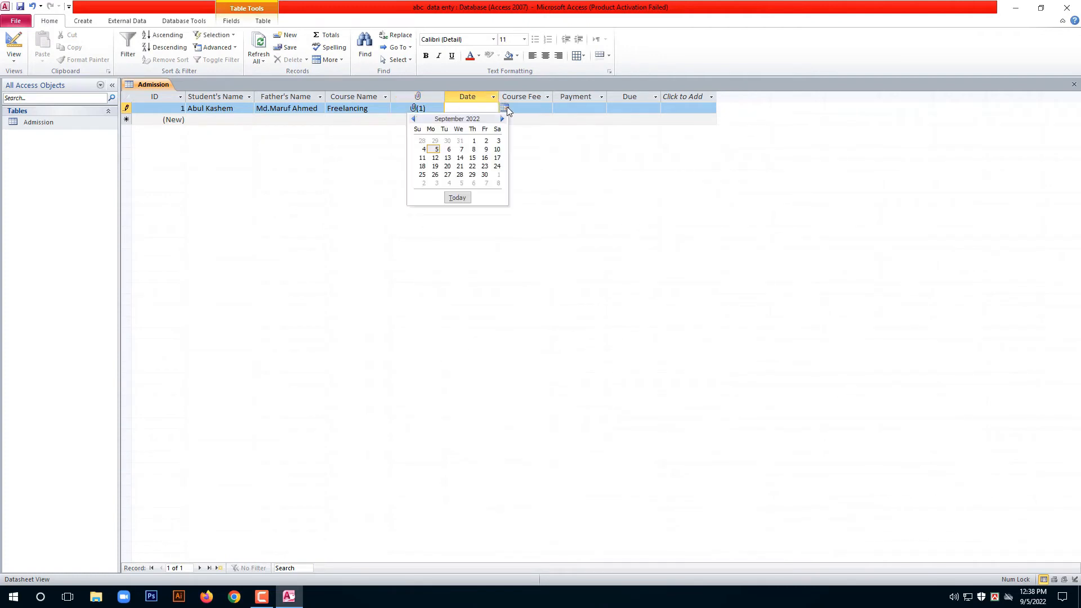
left_click(435, 149)
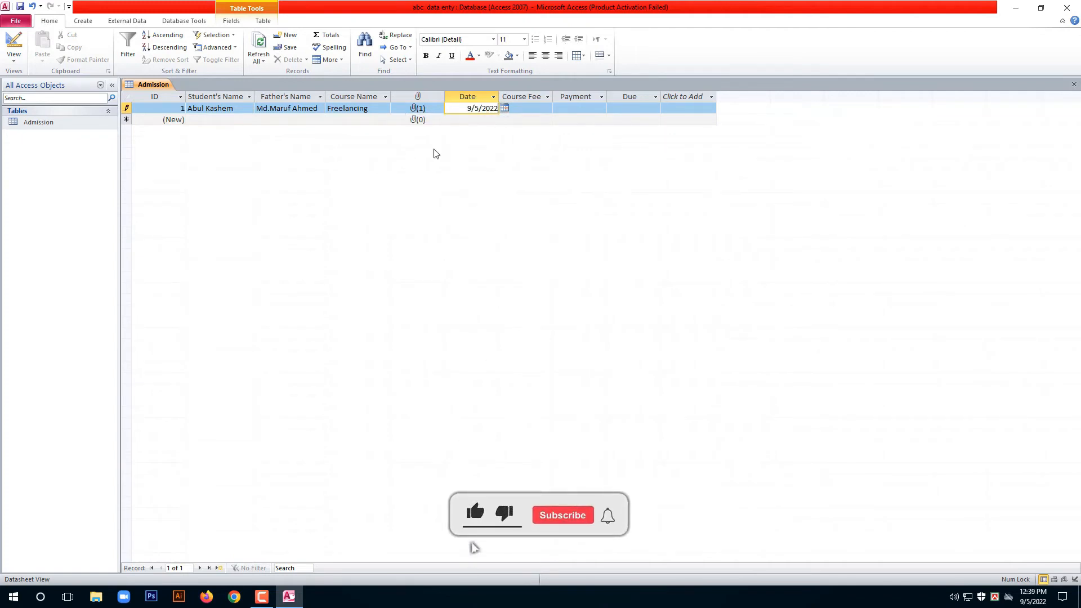
left_click(529, 108)
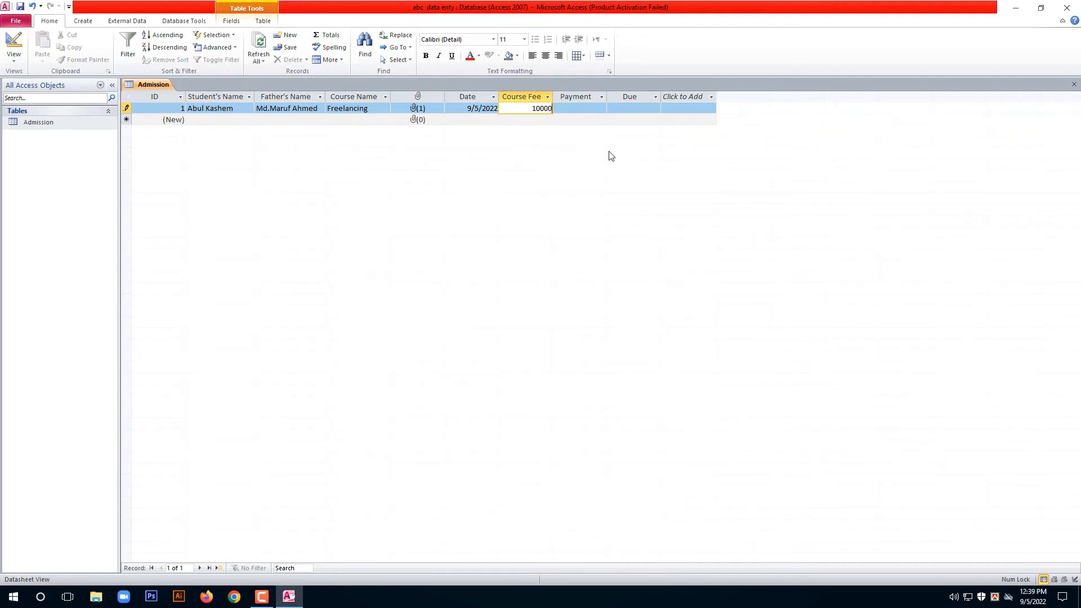
key("Tab")
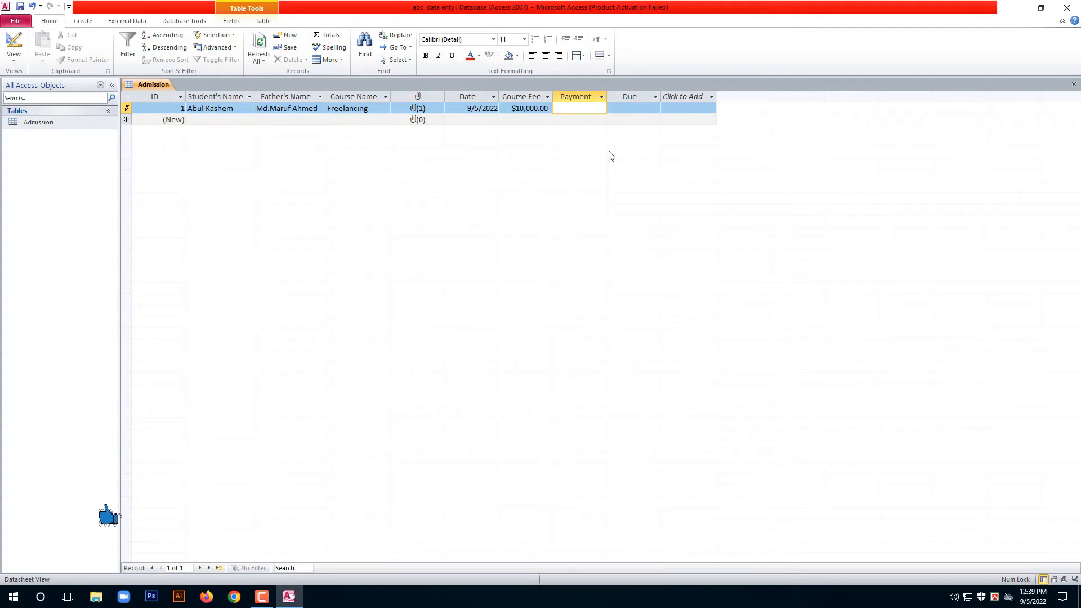
type("2000")
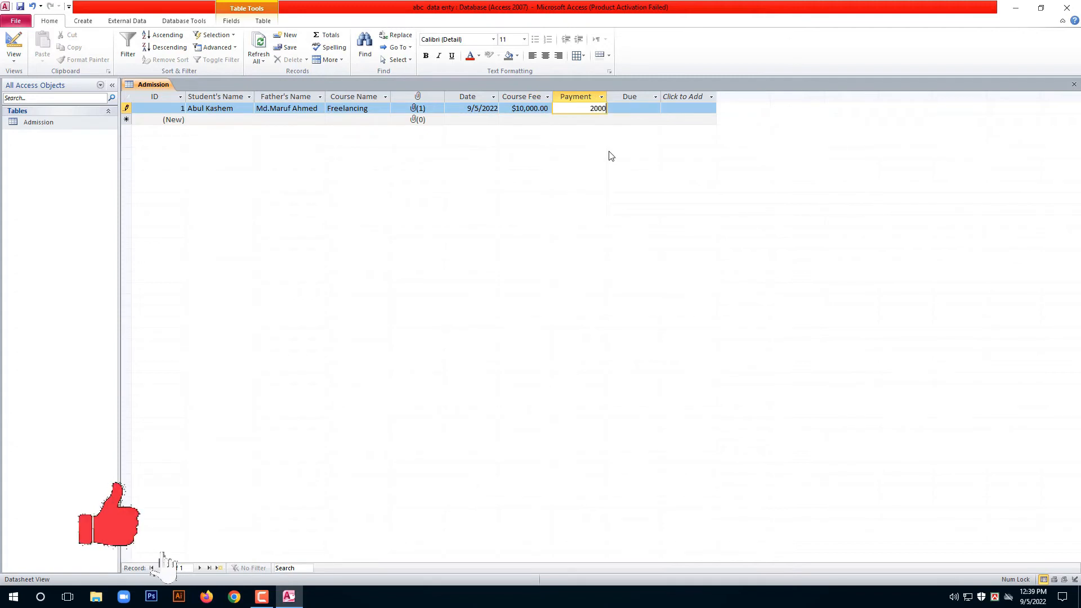
left_click(634, 112)
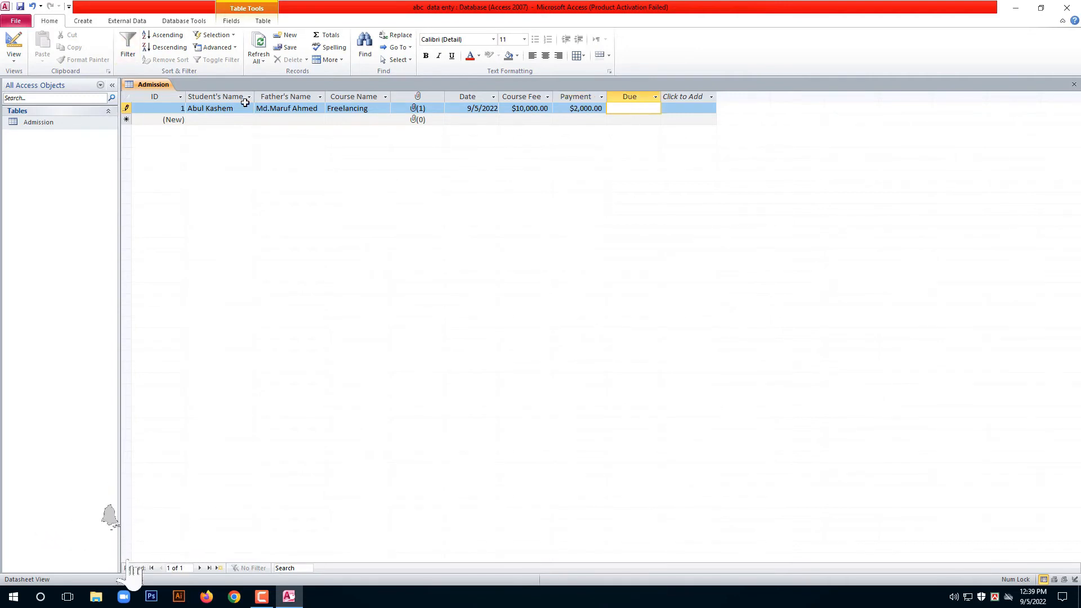
left_click(219, 120)
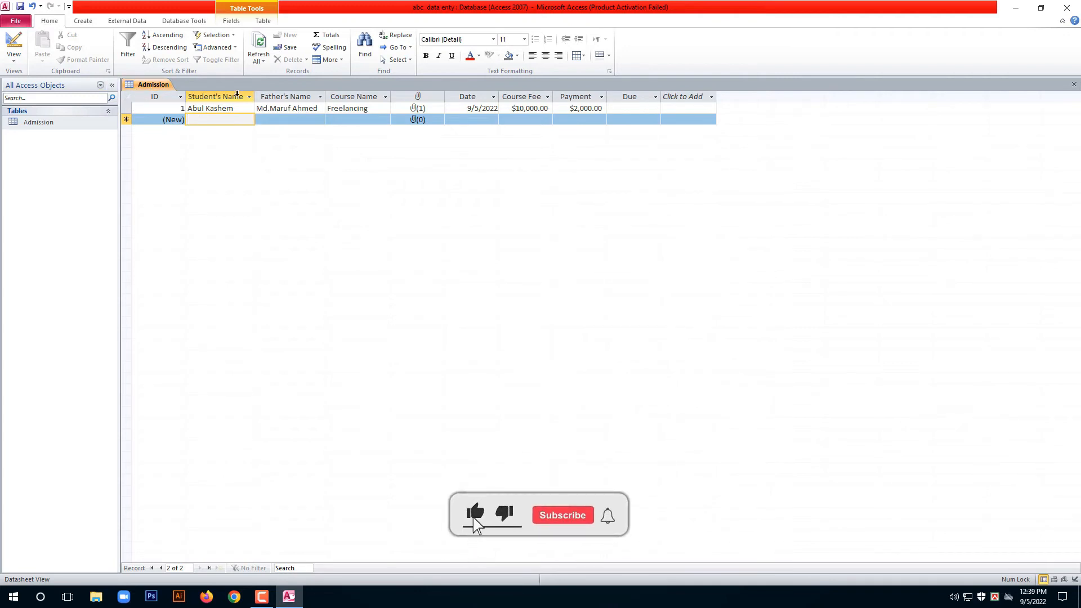
Launch the Form Wizard and move all Admission table fields onto the form.
left_click(84, 24)
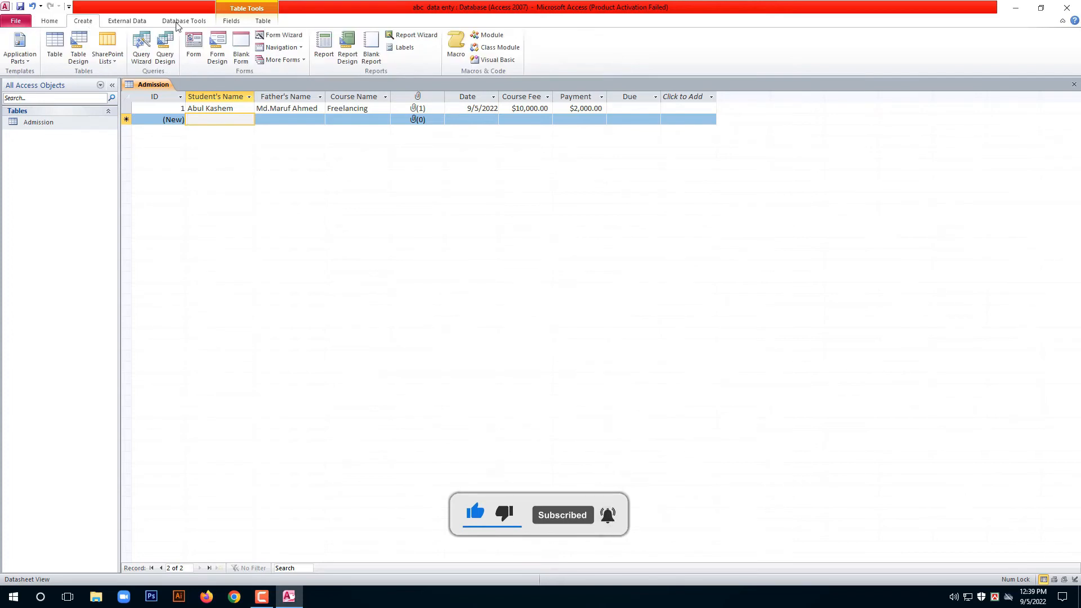
left_click(286, 35)
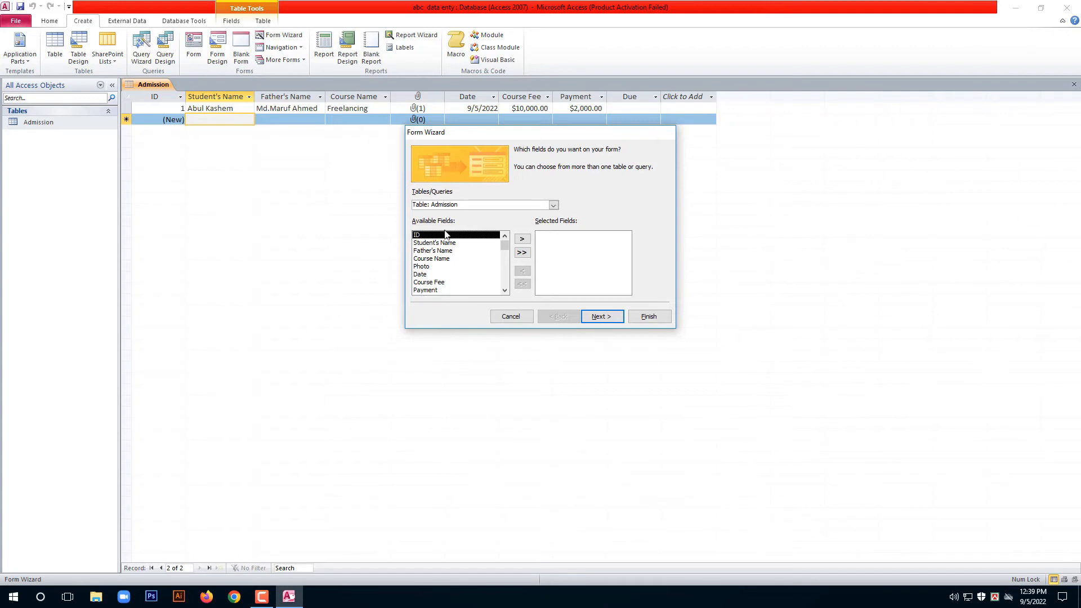
mouse_move(502, 246)
left_mouse_down()
mouse_move(504, 284)
mouse_move(501, 256)
left_mouse_up()
left_click(523, 252)
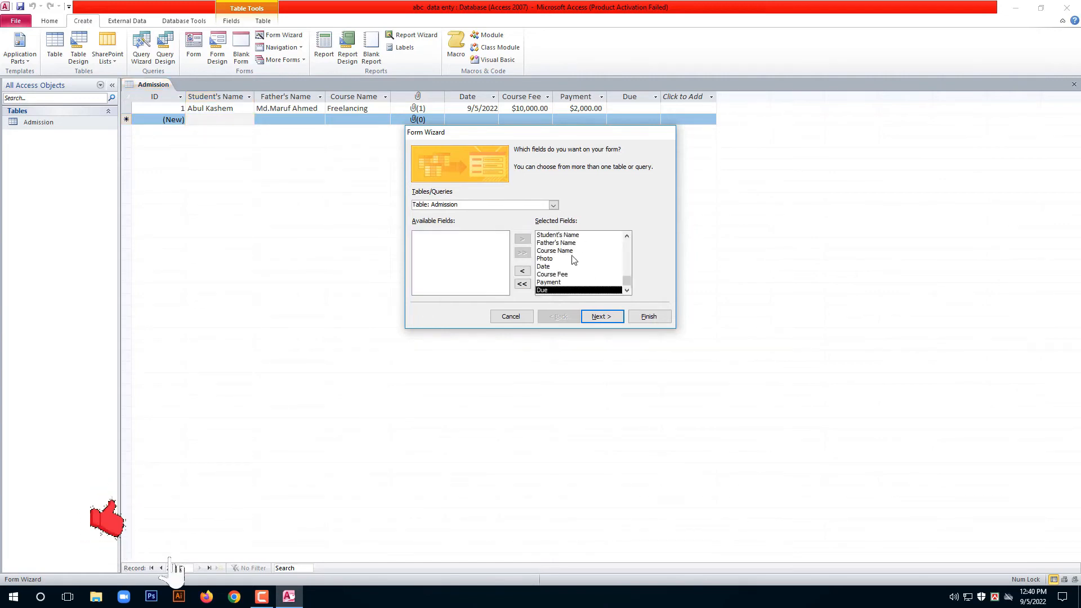
left_click(600, 317)
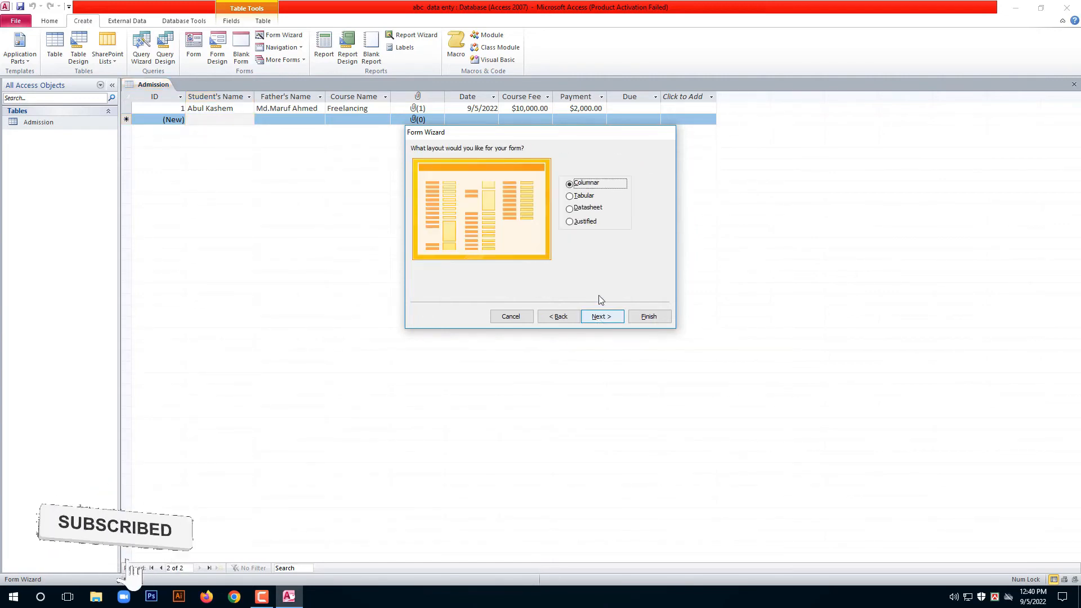
Keep the Columnar layout, title the form 'Admission Form' and finish the wizard.
left_click(582, 197)
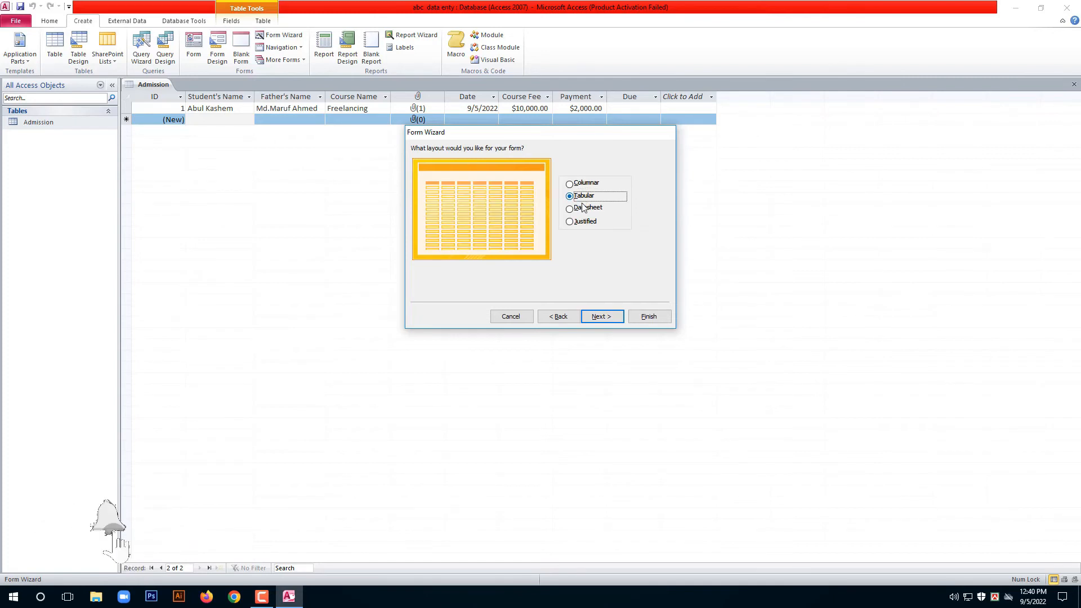
left_click(584, 208)
left_click(586, 219)
left_click(587, 184)
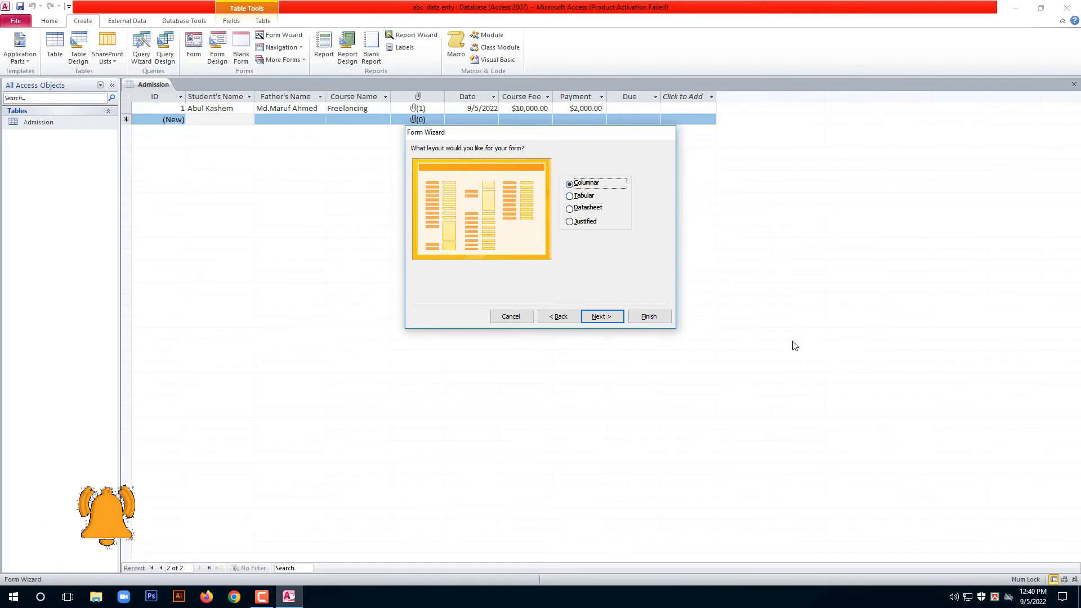
left_click(599, 316)
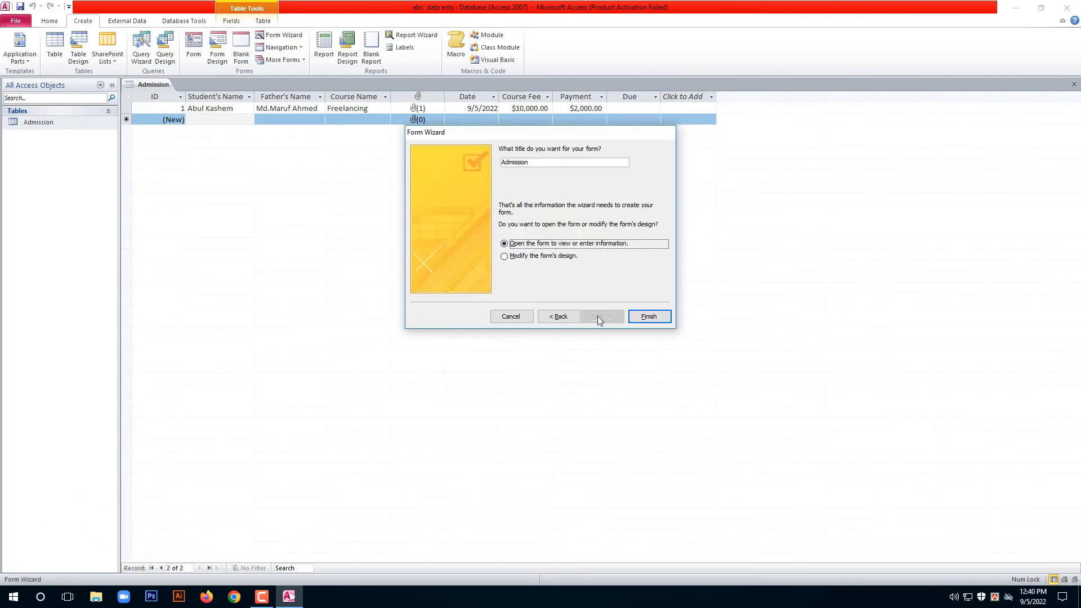
left_click(529, 164)
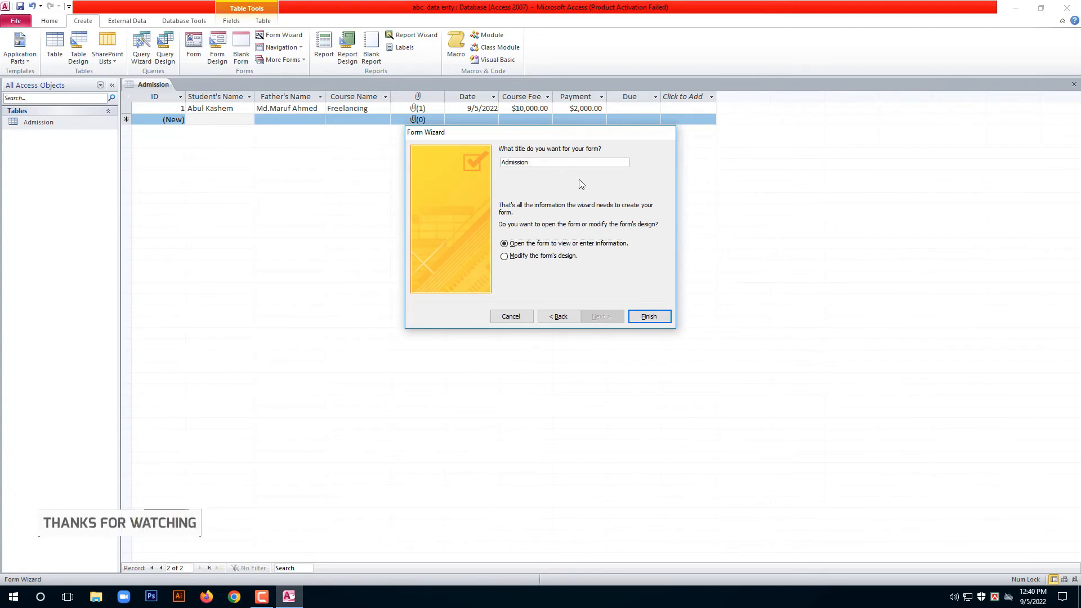
type("Form")
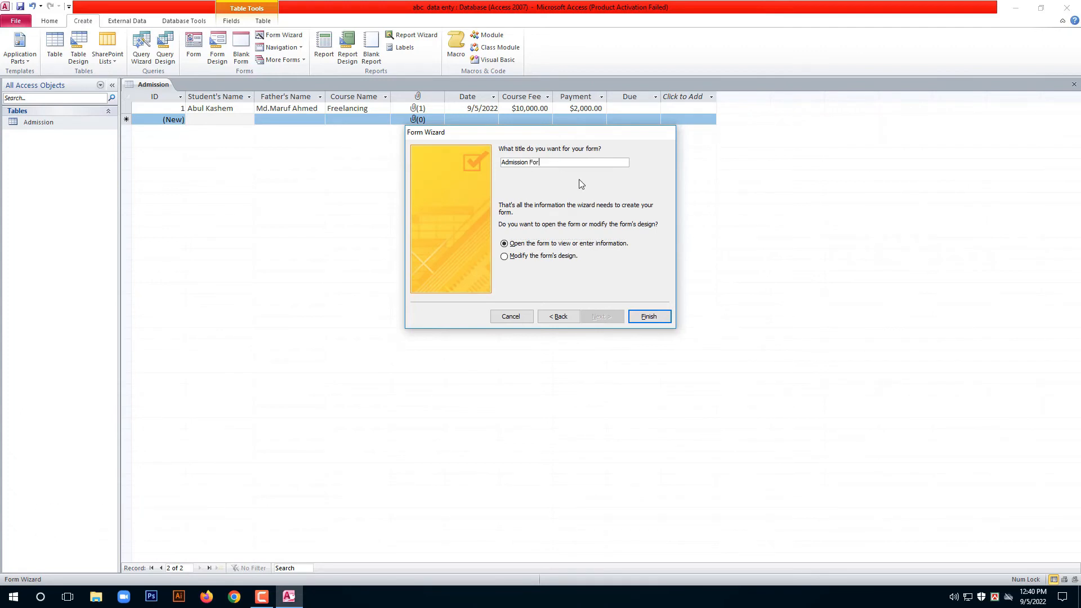
left_click(649, 319)
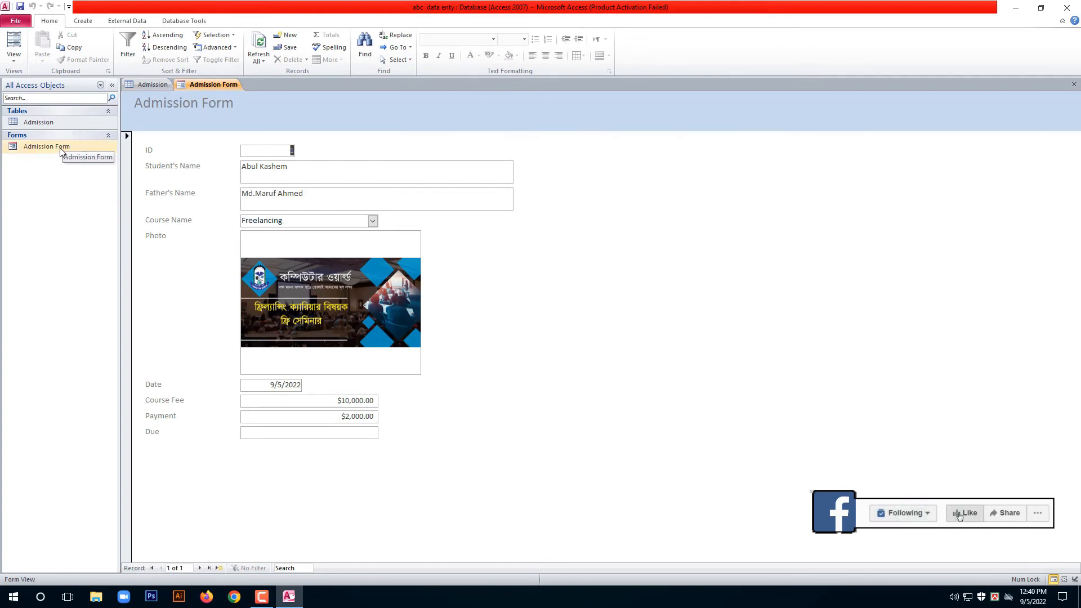
Start a new record and enter the second student's name and father's name.
left_click(199, 567)
left_click(310, 179)
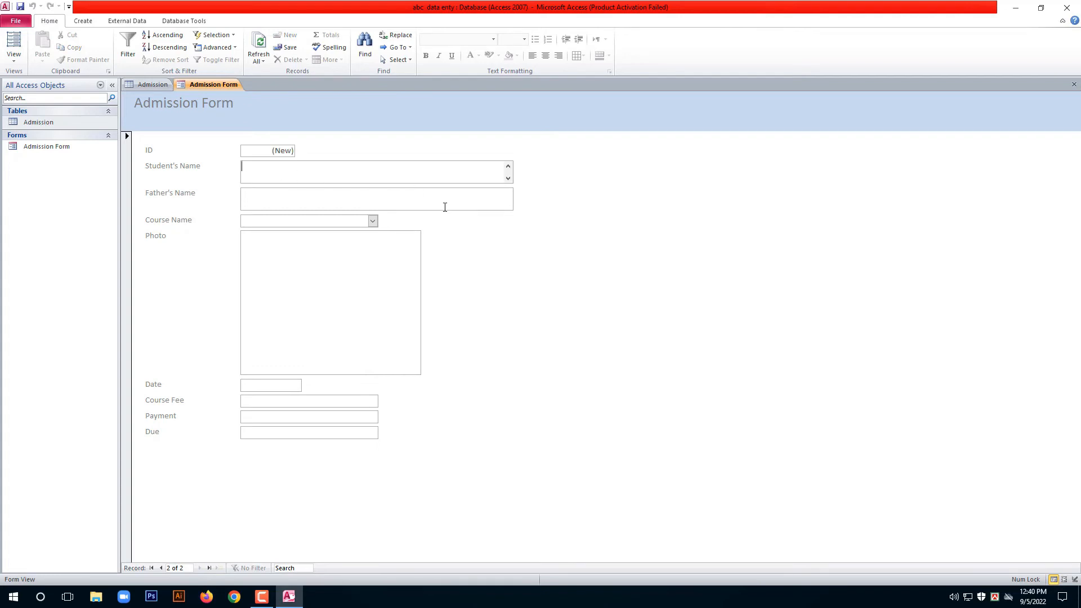
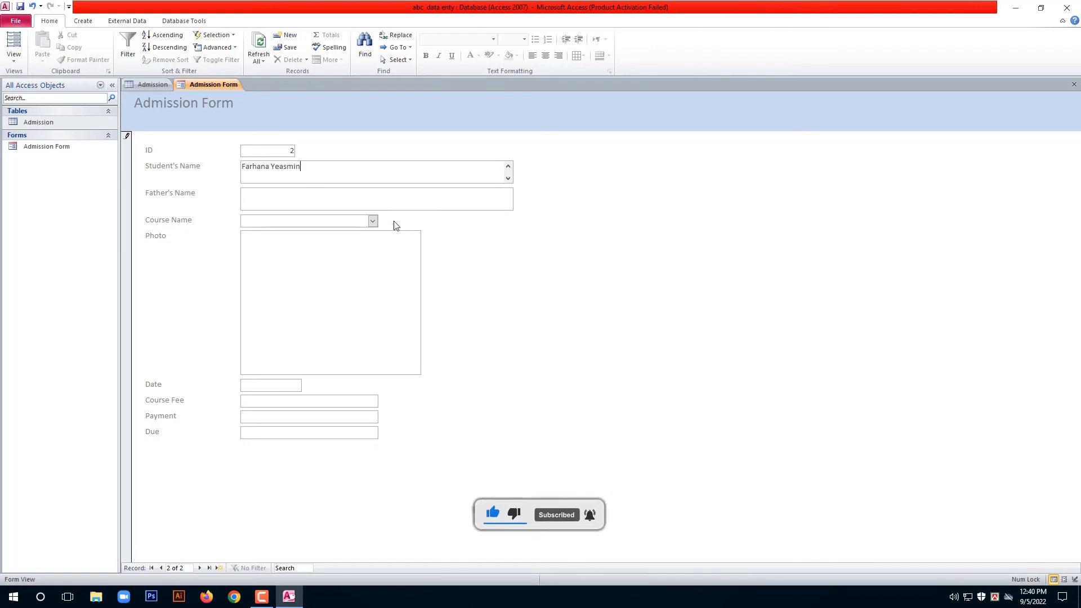
left_click(360, 203)
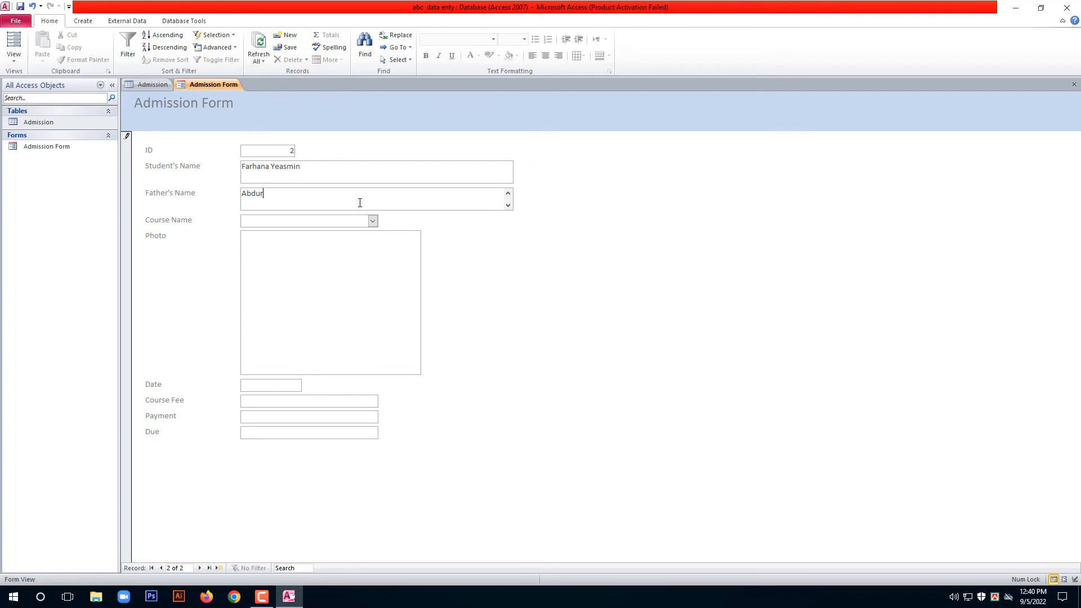
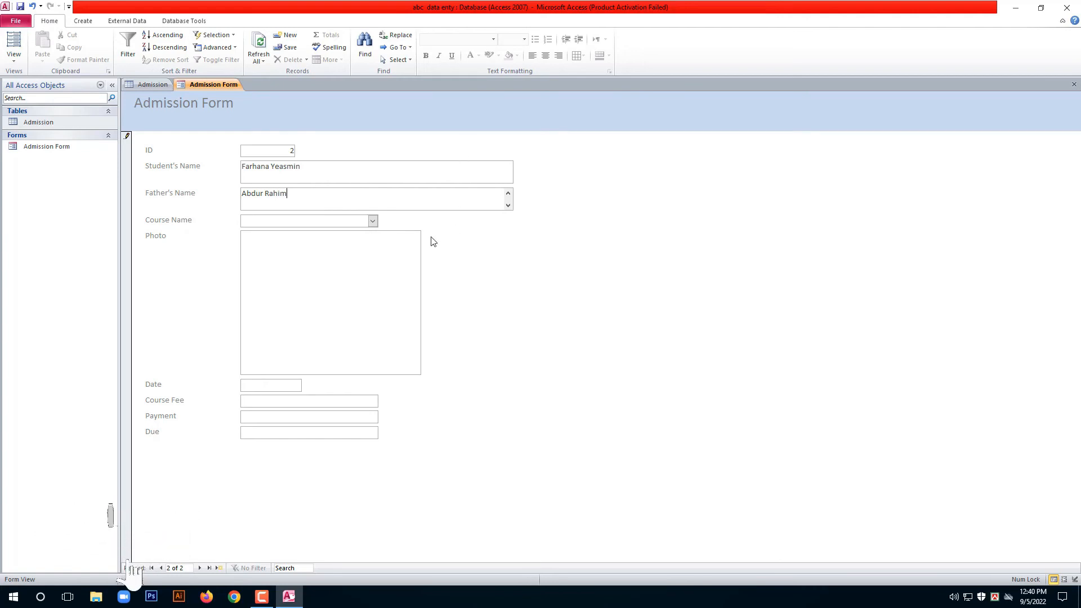
Set course Pom, date 9/5/2022, course fee 10000 and payment 5000.
left_click(373, 221)
left_click(256, 249)
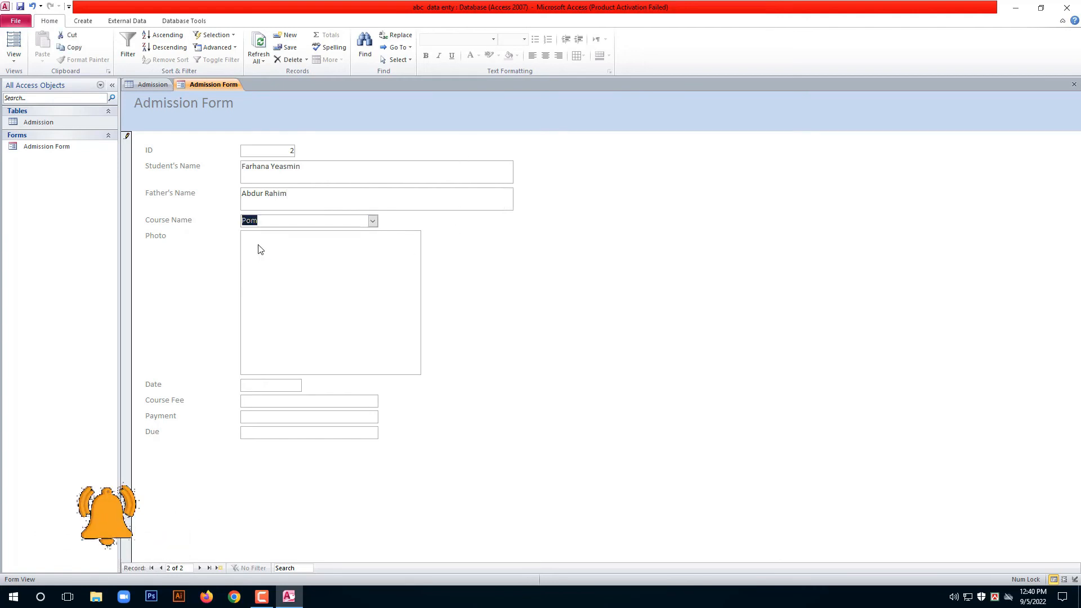
left_click(270, 251)
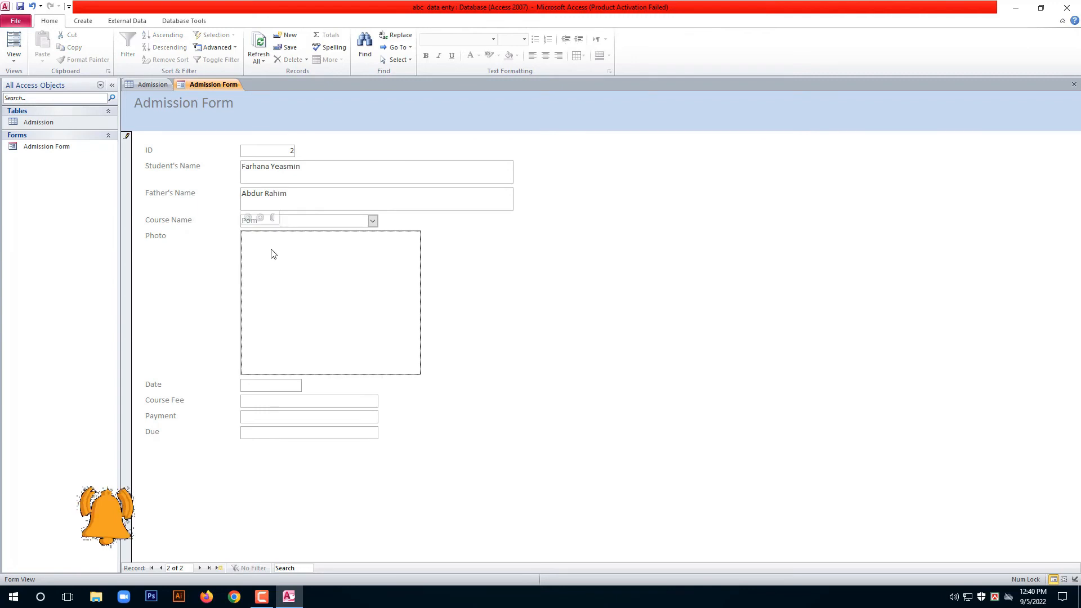
left_click(261, 387)
left_click(308, 384)
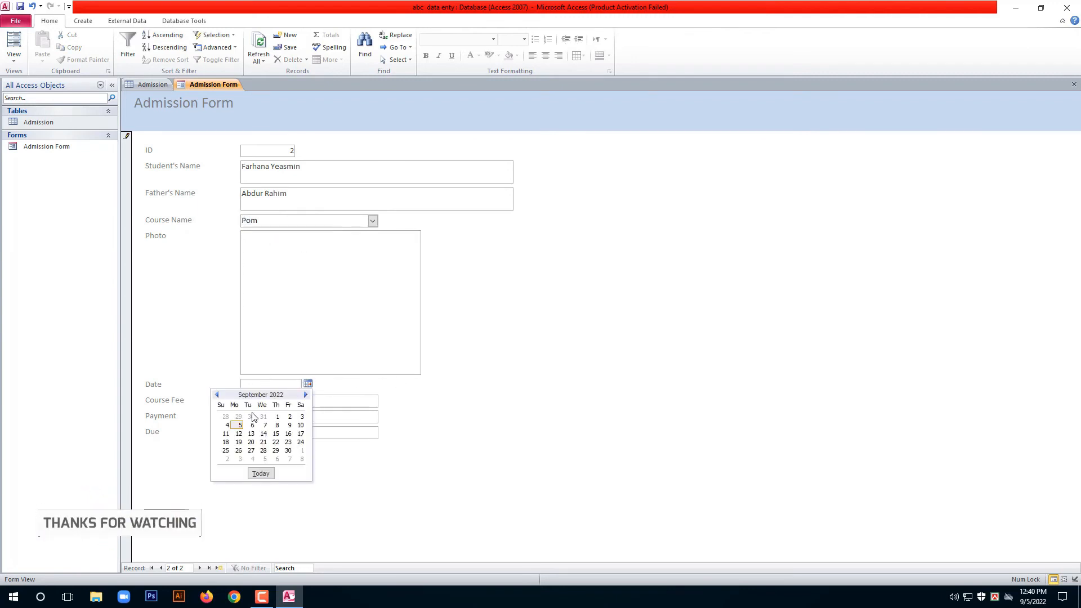
left_click(252, 425)
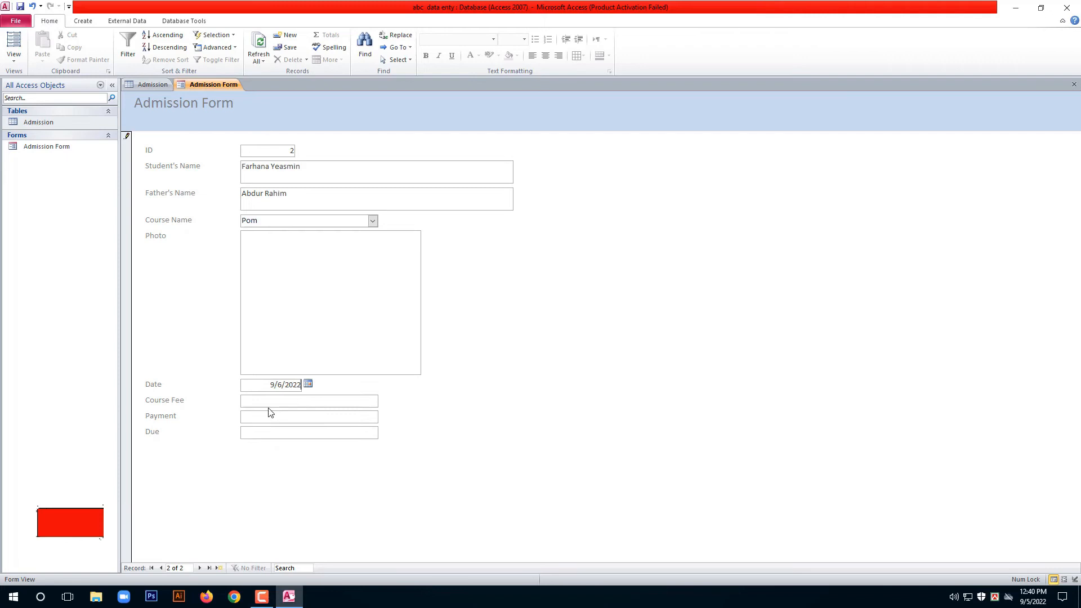
left_click(308, 384)
left_click(239, 425)
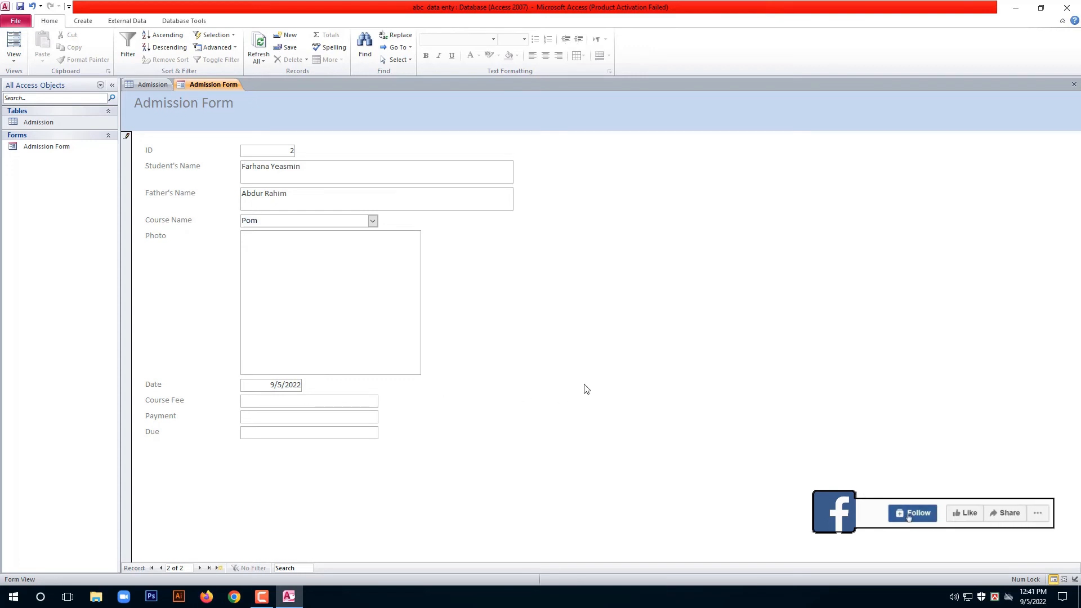
type("10000")
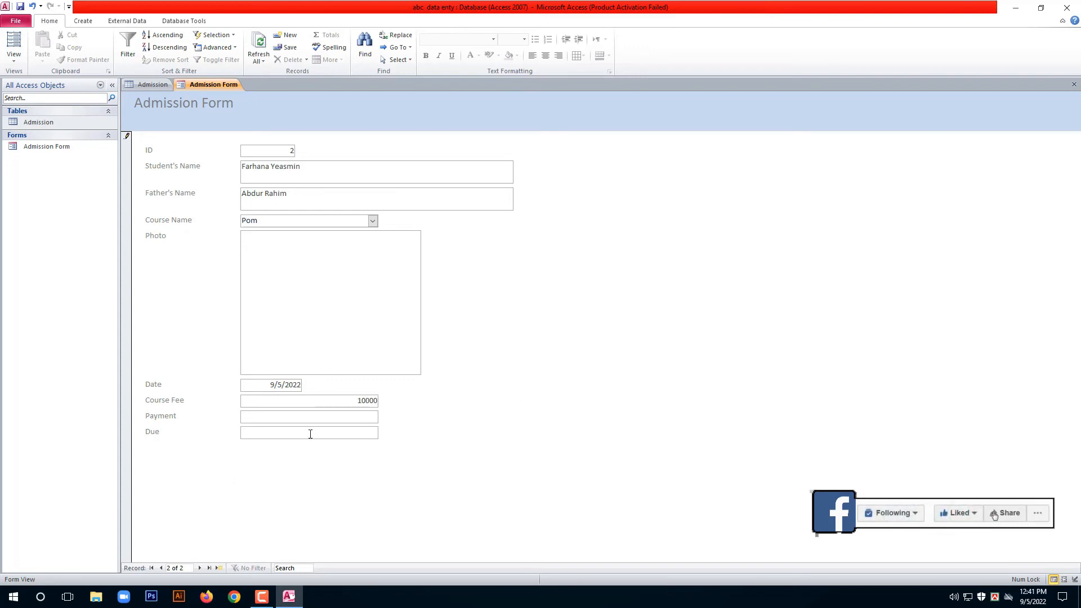
left_click(330, 418)
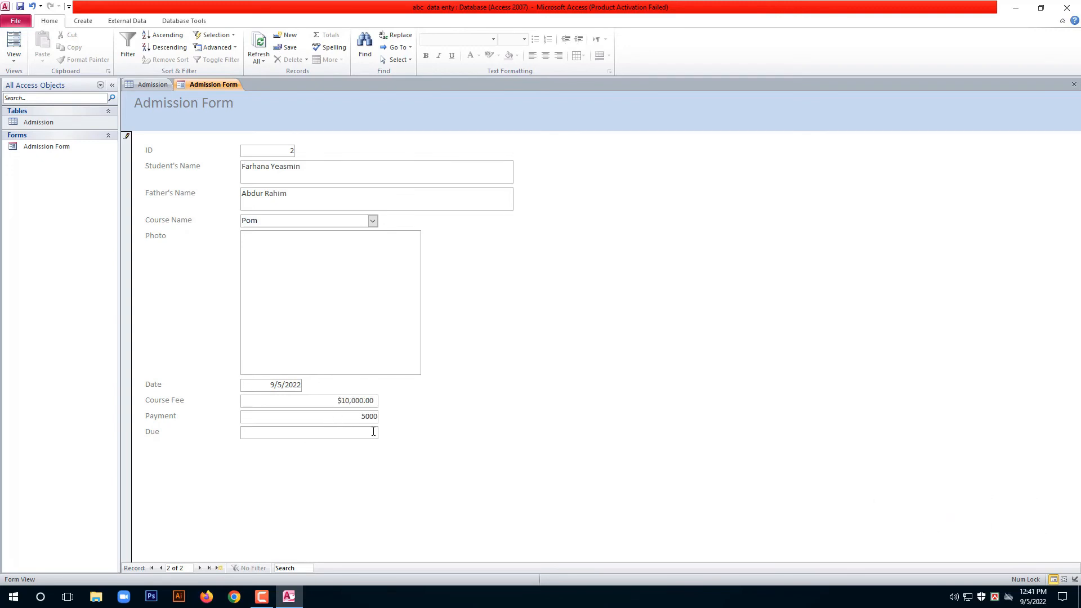
left_click(378, 432)
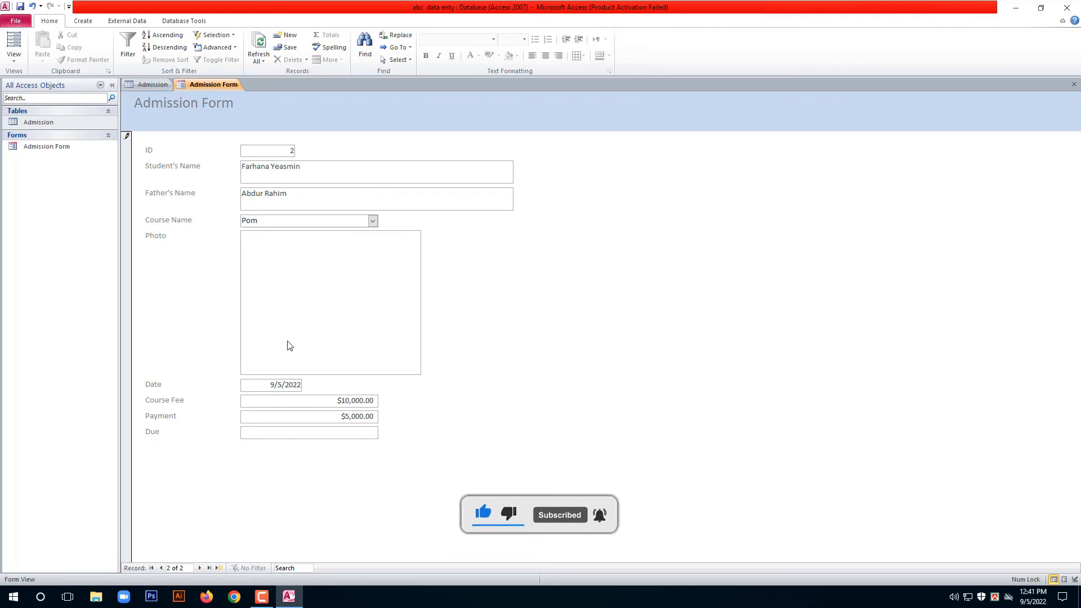
Save the second record, switch the Admission Form to Design View, and select the Due box.
left_click(199, 568)
right_click(220, 88)
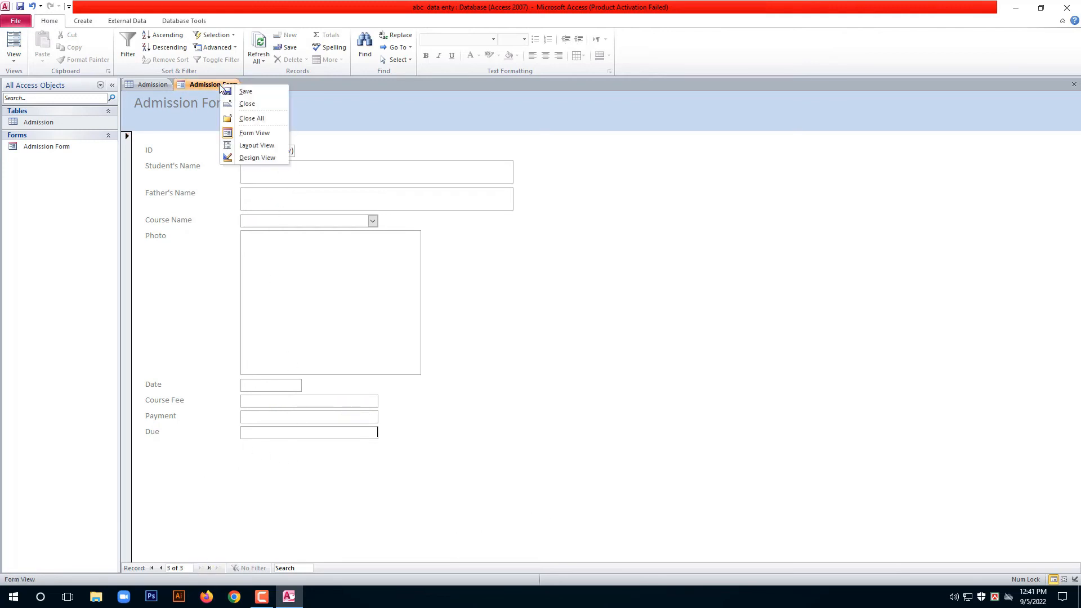
left_click(252, 158)
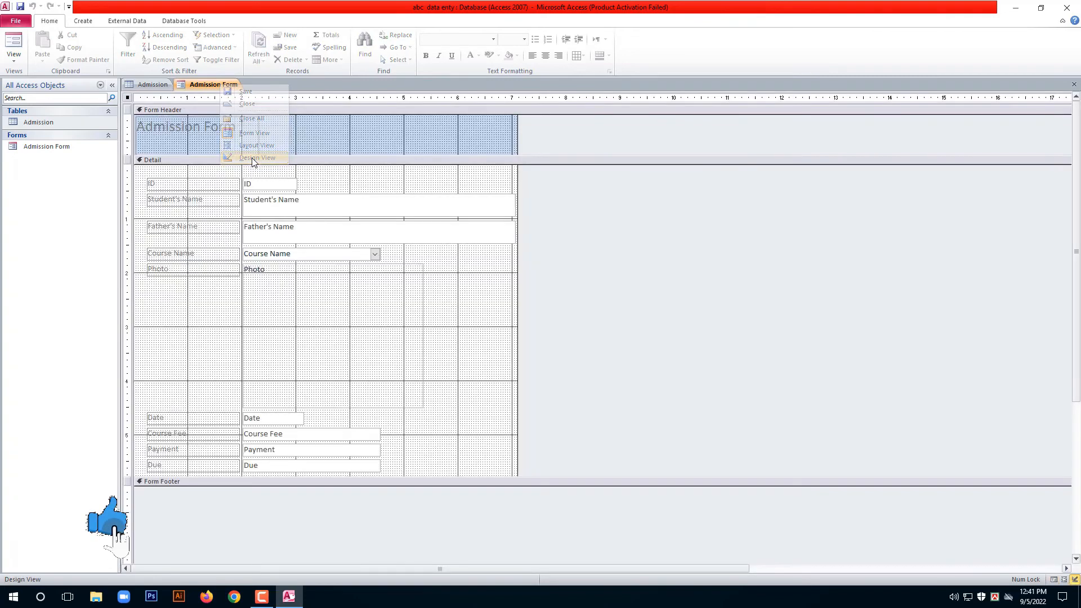
left_click(276, 466)
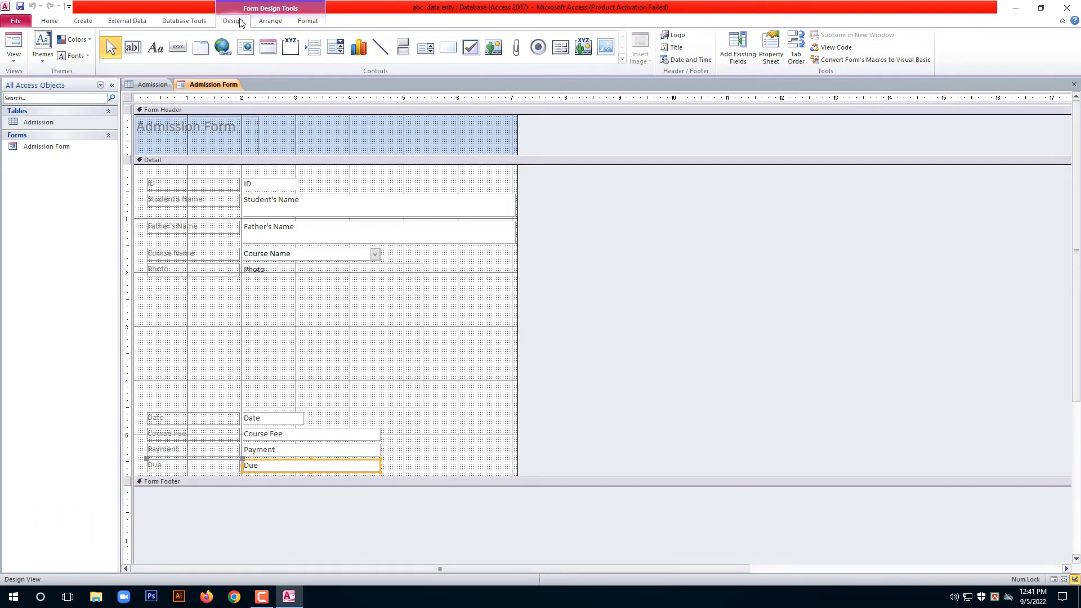
Open the Property Sheet and launch Expression Builder from the Due box's Control Source.
left_click(770, 48)
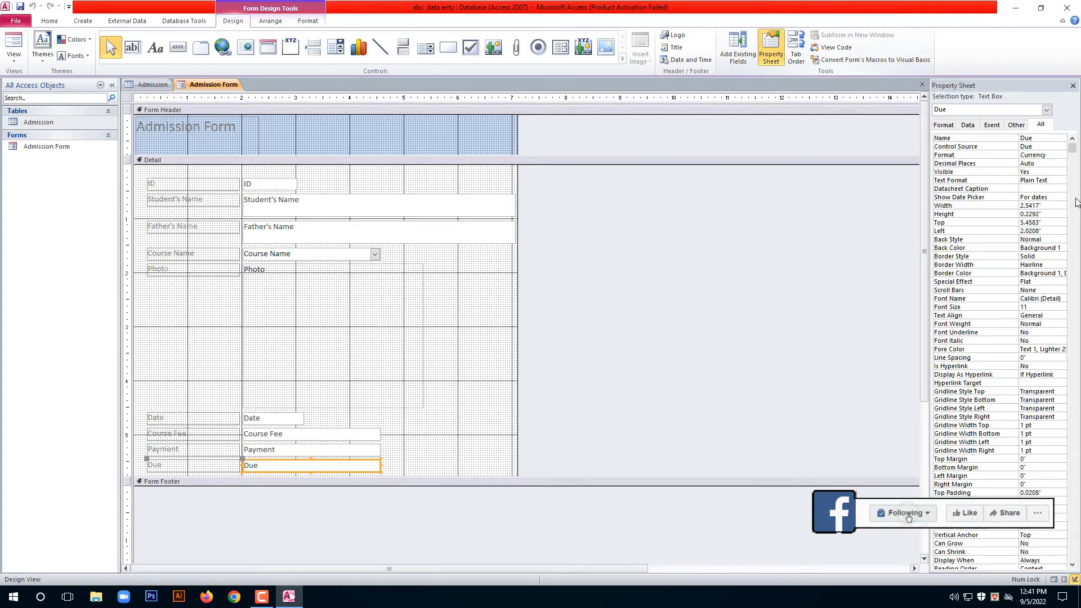
left_click(974, 150)
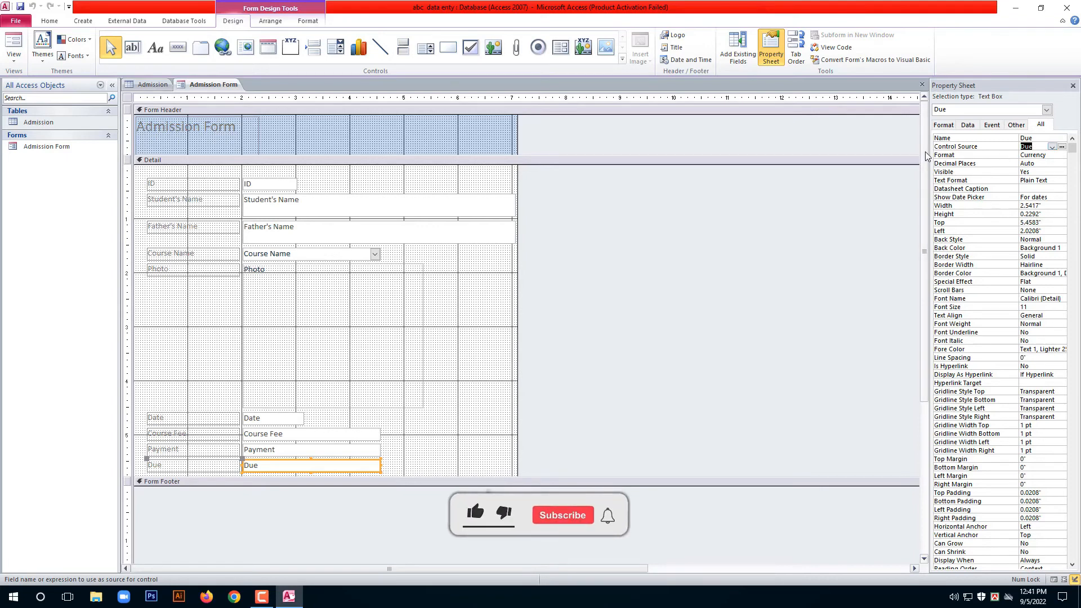
left_click_drag(929, 153, 889, 153)
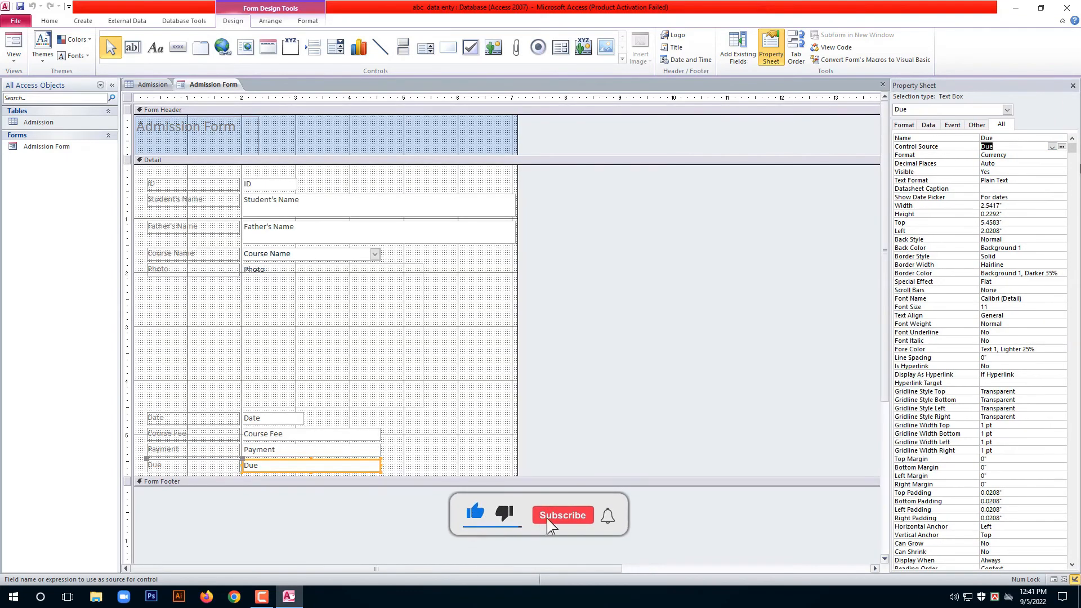
left_click(1061, 147)
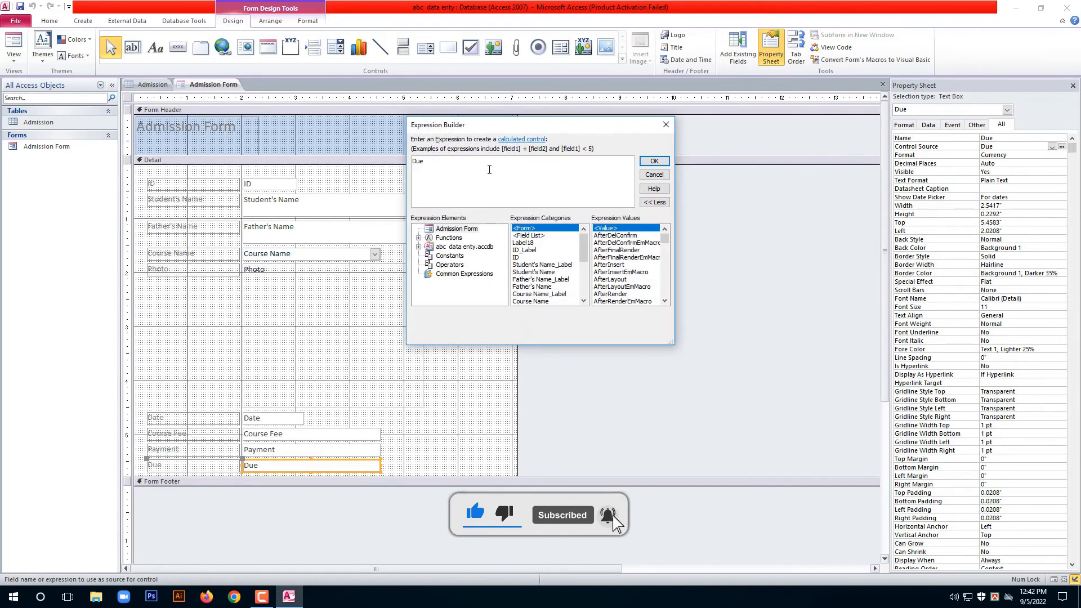